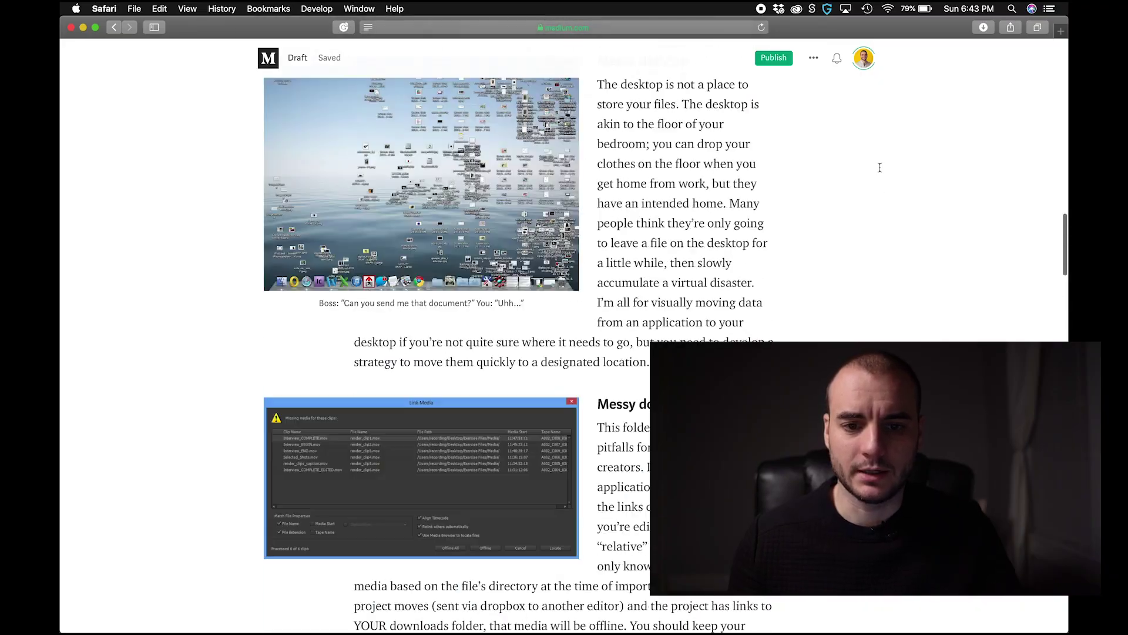
pyautogui.scroll(15, 880, 170)
# Step: In a new Safari tab, open Digital Rebellion's Post Haste page and start the Mac download
pyautogui.scroll(-12, 834, 194)
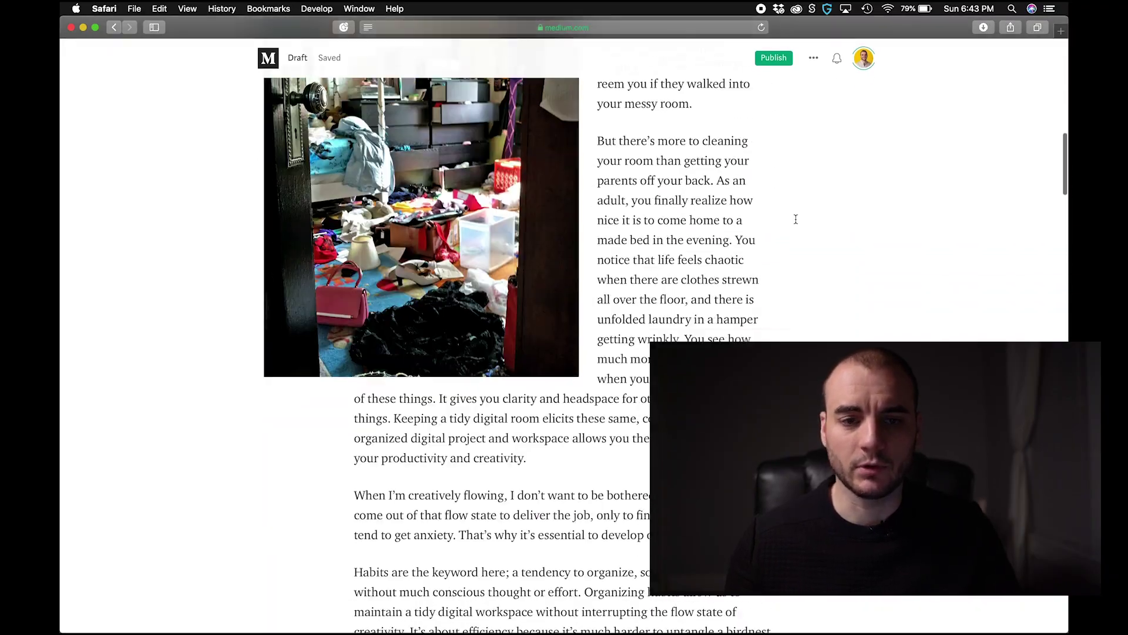
pyautogui.scroll(-20, 795, 220)
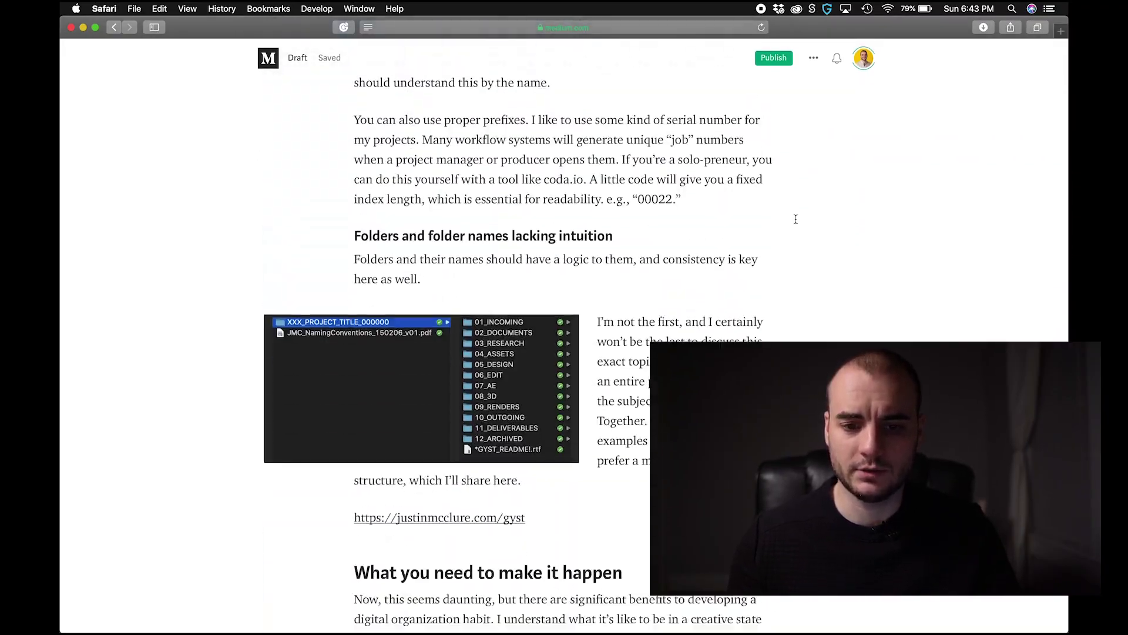
pyautogui.scroll(-20, 796, 219)
pyautogui.click(1061, 30)
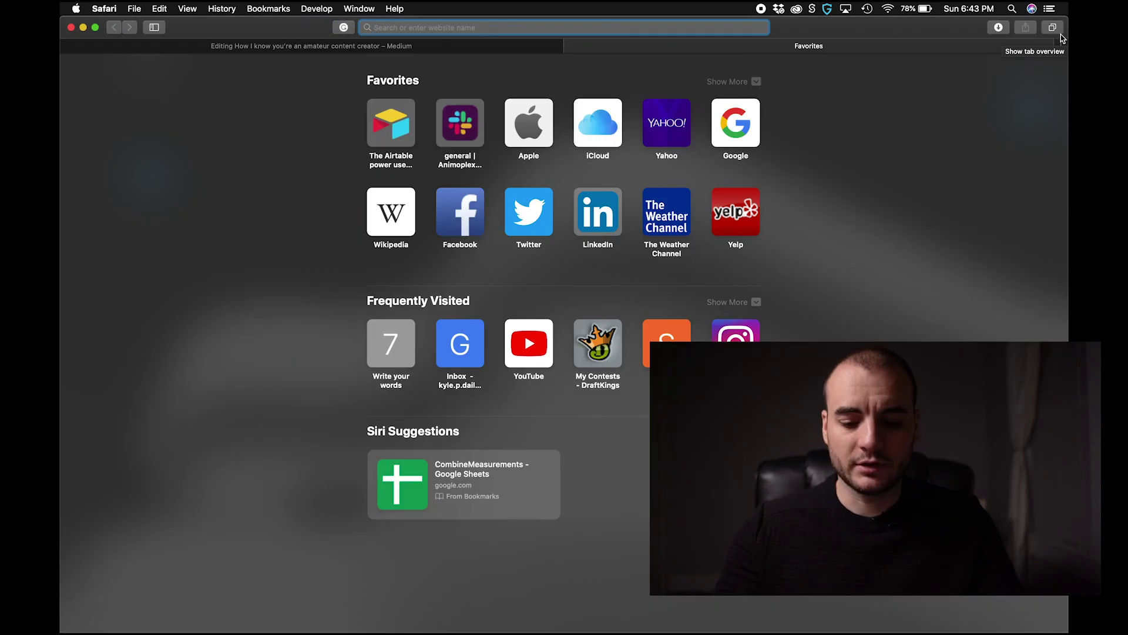
pyautogui.write('digitalrebellion.com/')
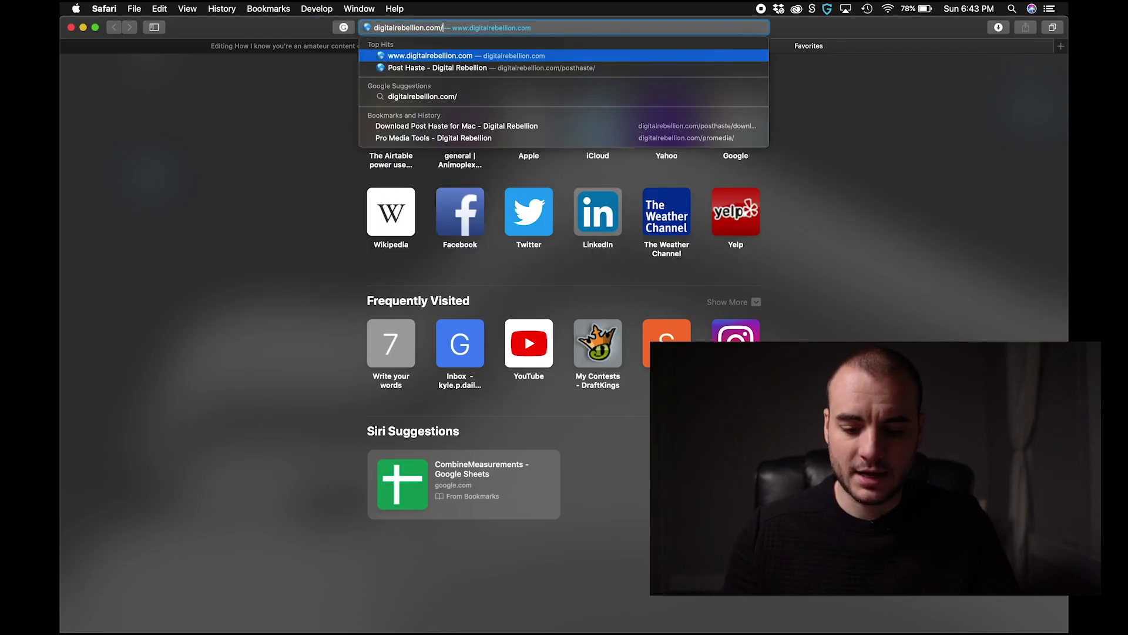
pyautogui.press('Escape')
pyautogui.write('posthaste/')
pyautogui.press('Return')
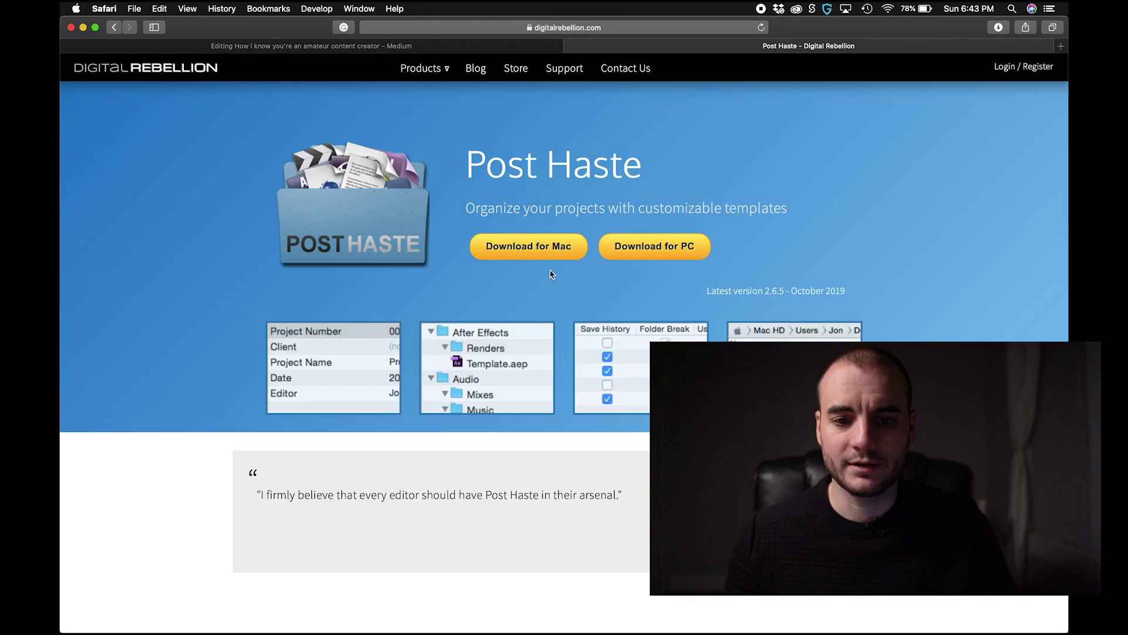
pyautogui.click(549, 257)
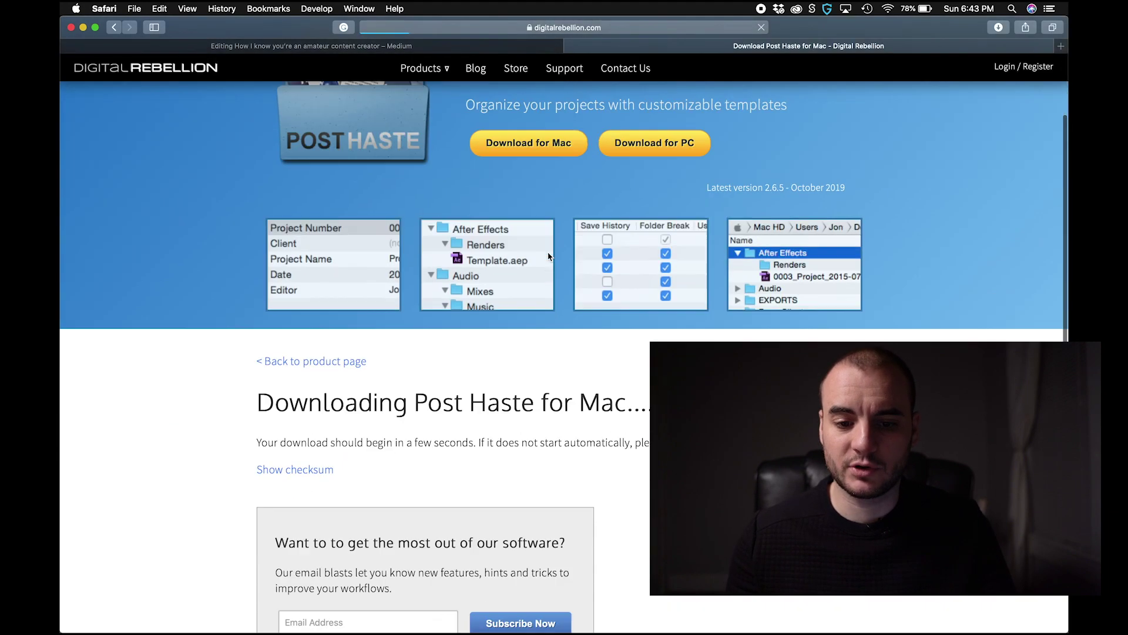
# Step: Move VIMX 2020 Logo.jpg and FXConsoleInstaller.dmg from Downloads to the Trash
pyautogui.press('super+Tab')
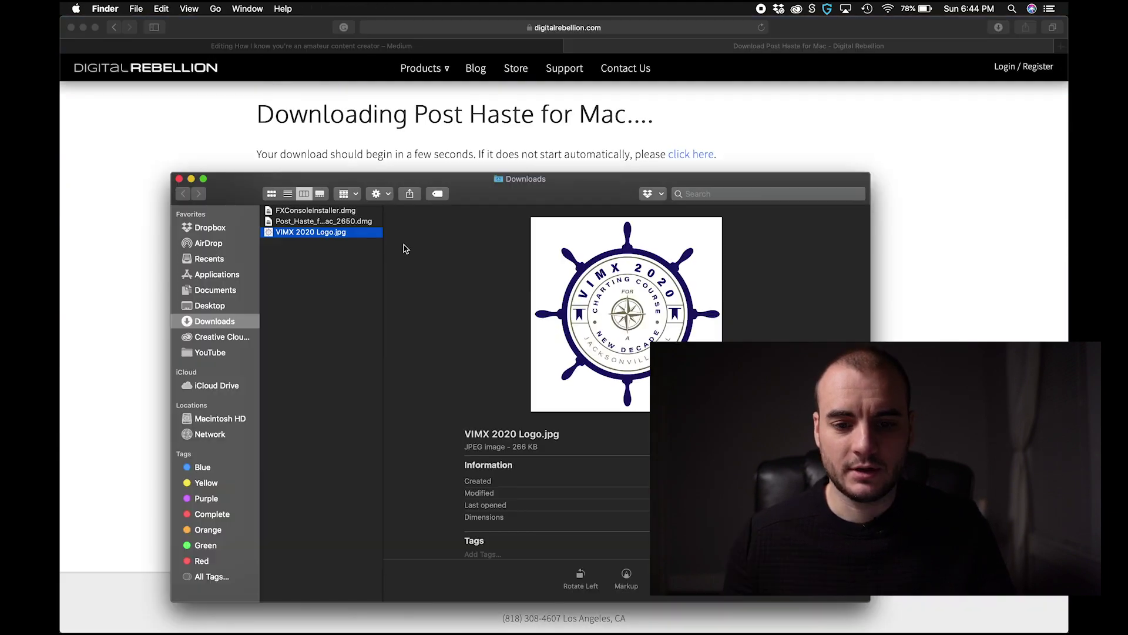
pyautogui.rightClick(330, 234)
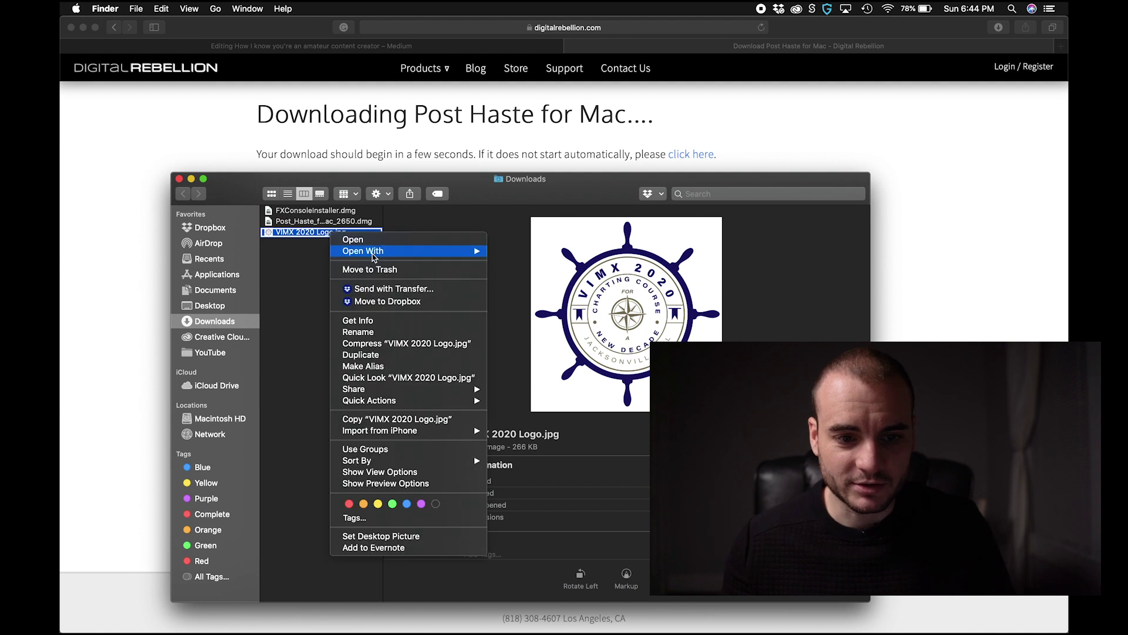
pyautogui.click(375, 270)
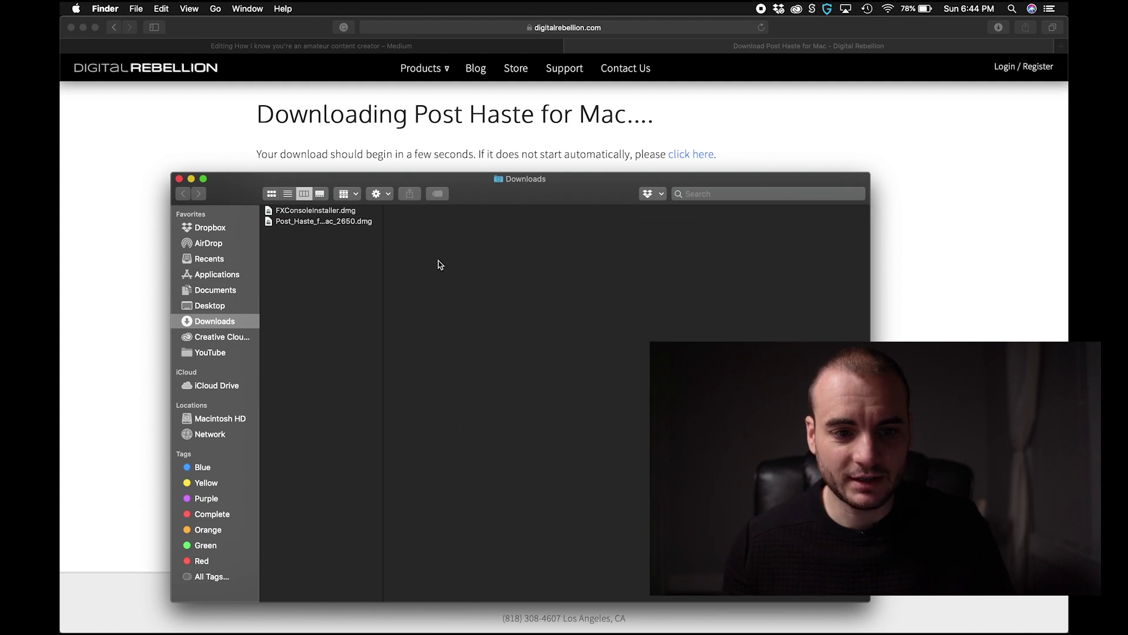
pyautogui.rightClick(343, 215)
pyautogui.press('Escape')
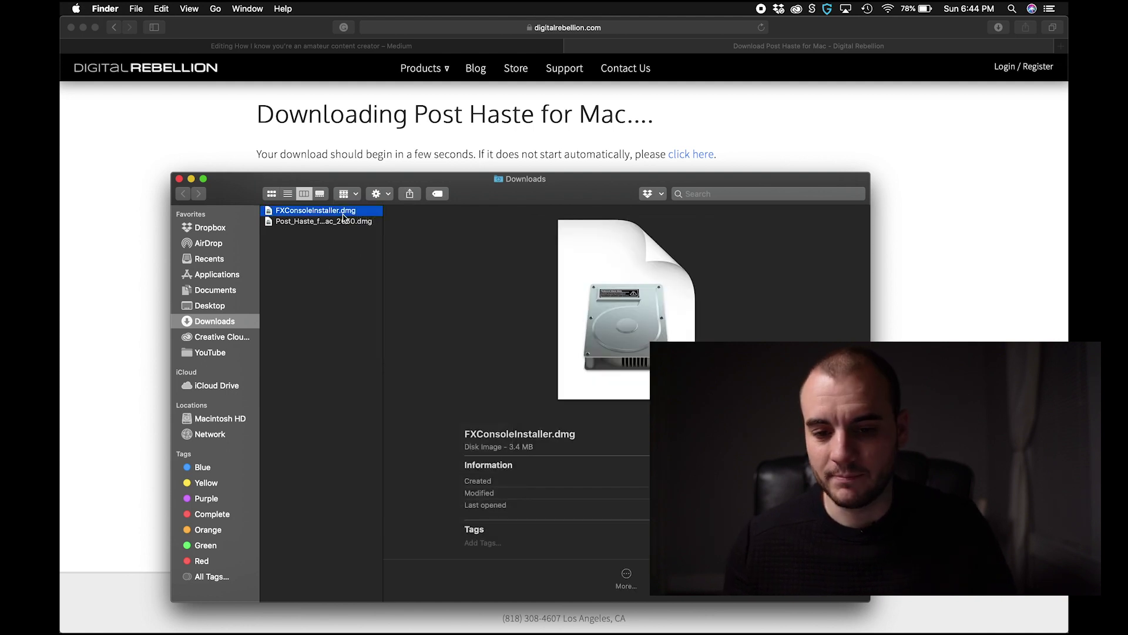
pyautogui.rightClick(344, 216)
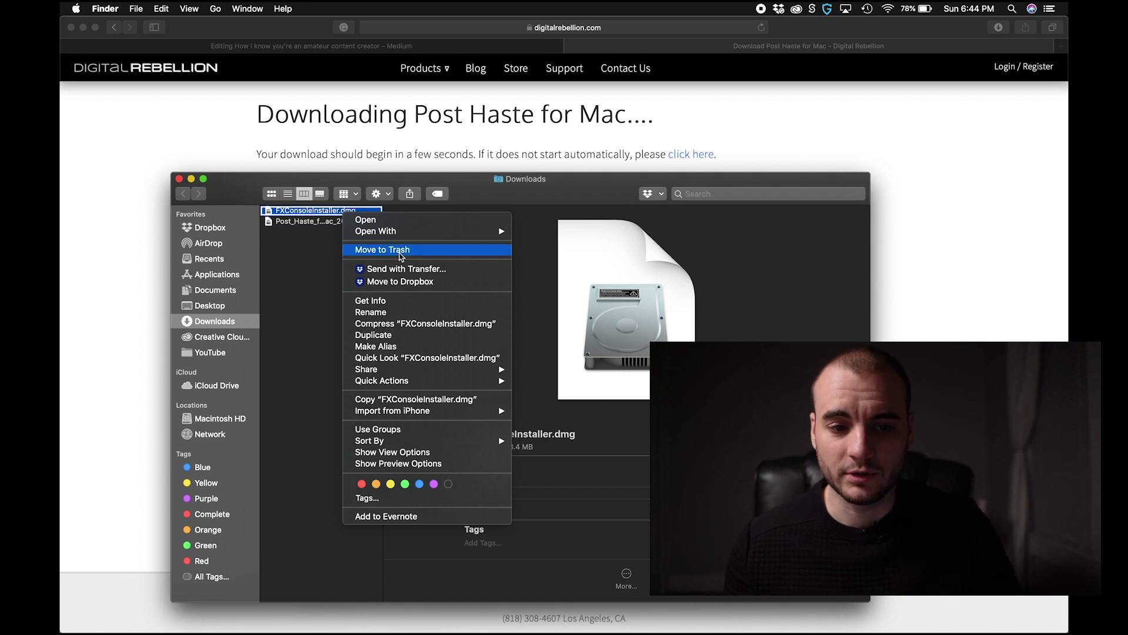
pyautogui.click(400, 250)
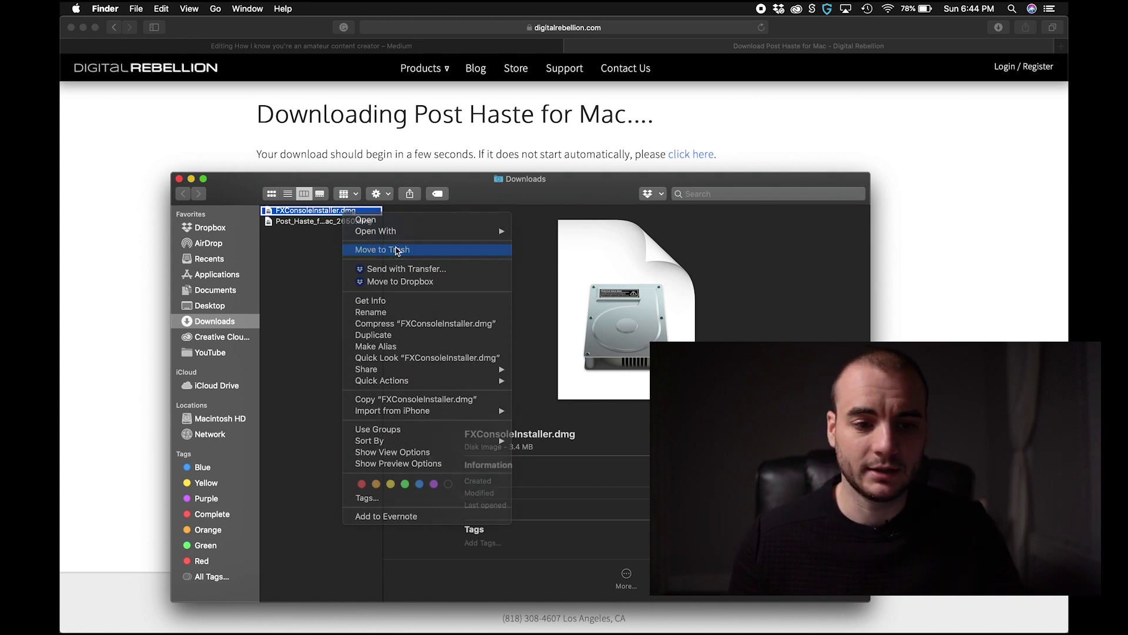
# Step: Mount the Post Haste 2.6.5 disk image and launch Post Haste through Spotlight
pyautogui.doubleClick(351, 214)
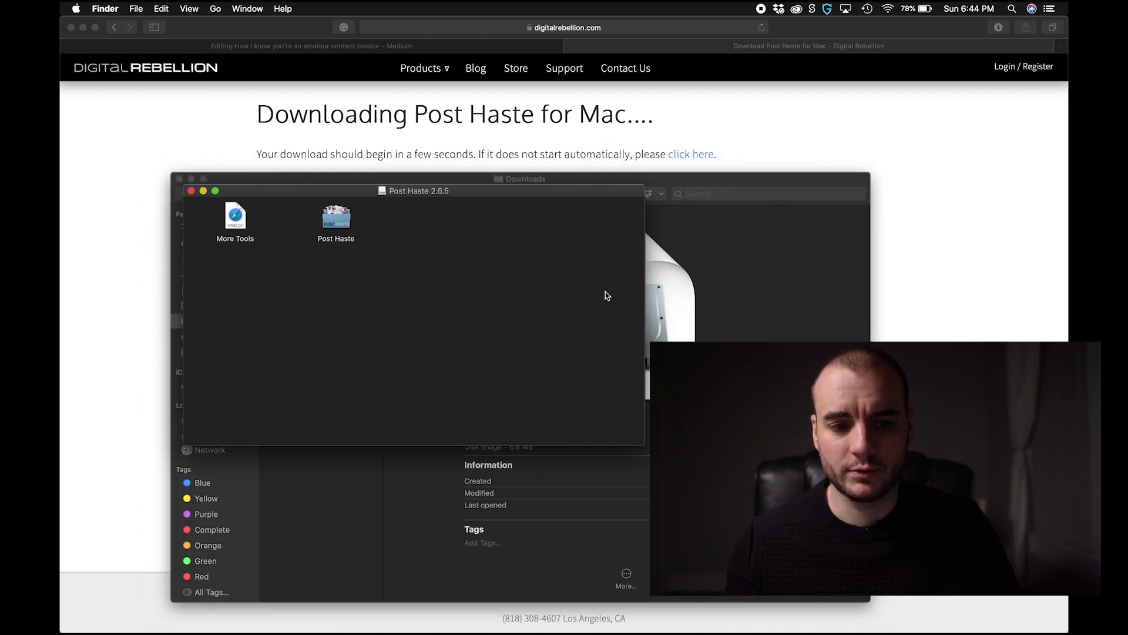
pyautogui.click(331, 222)
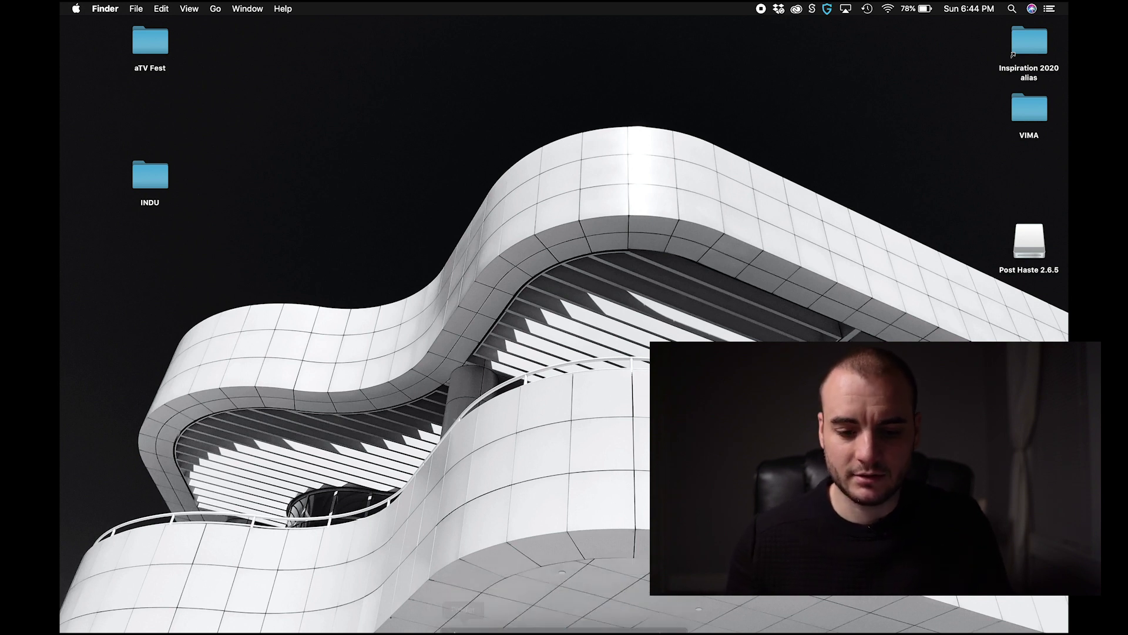
pyautogui.moveTo(465, 626)
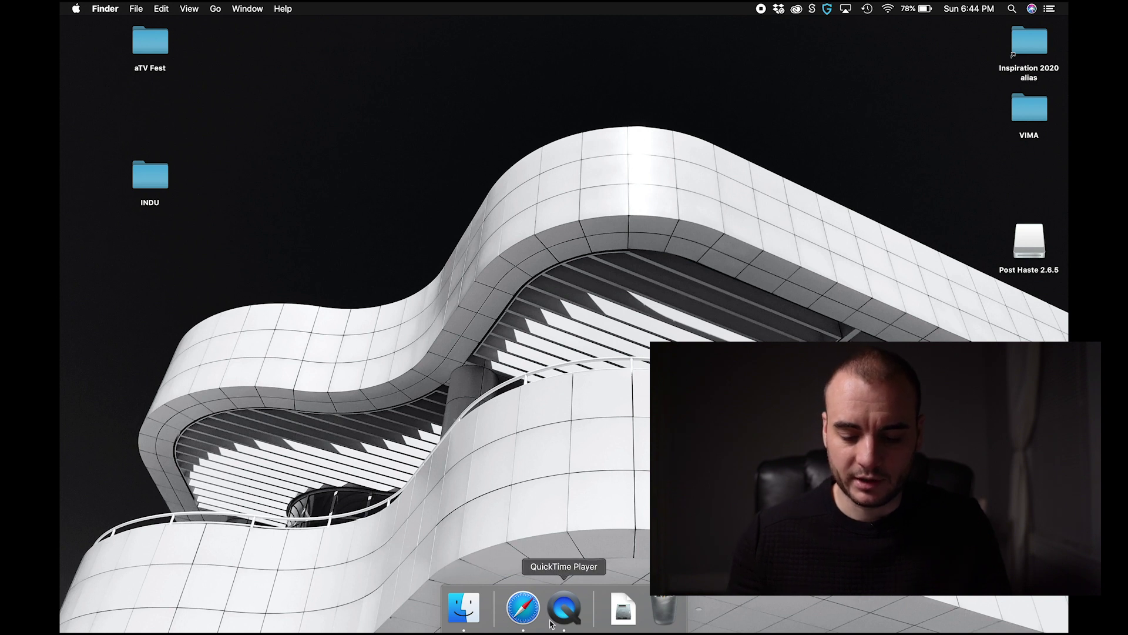
pyautogui.press('super+space')
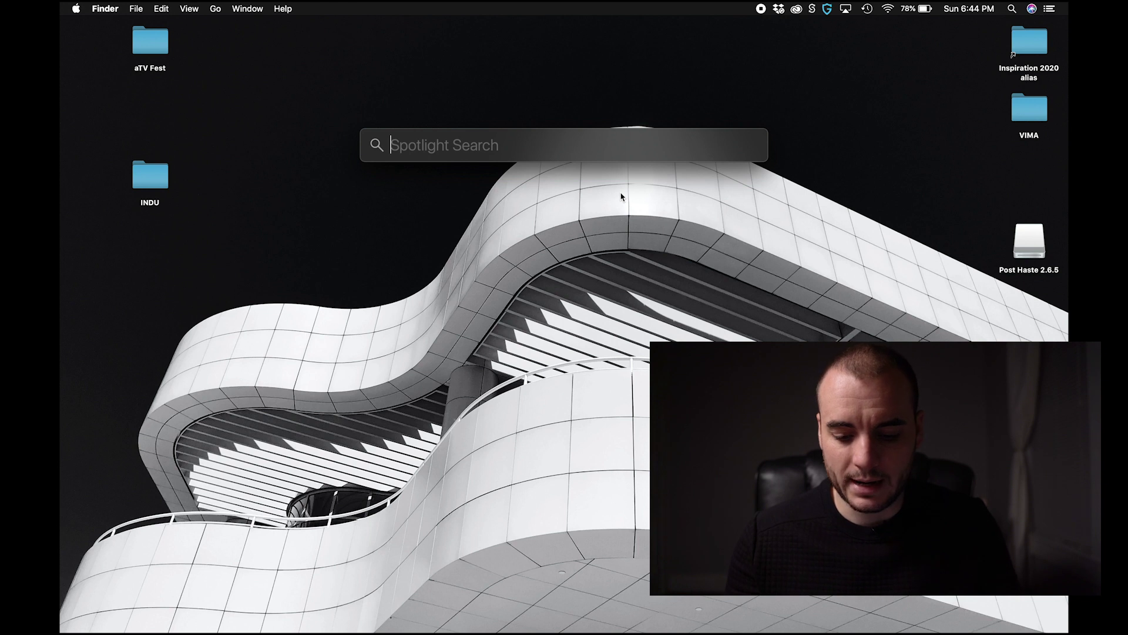
pyautogui.write('post')
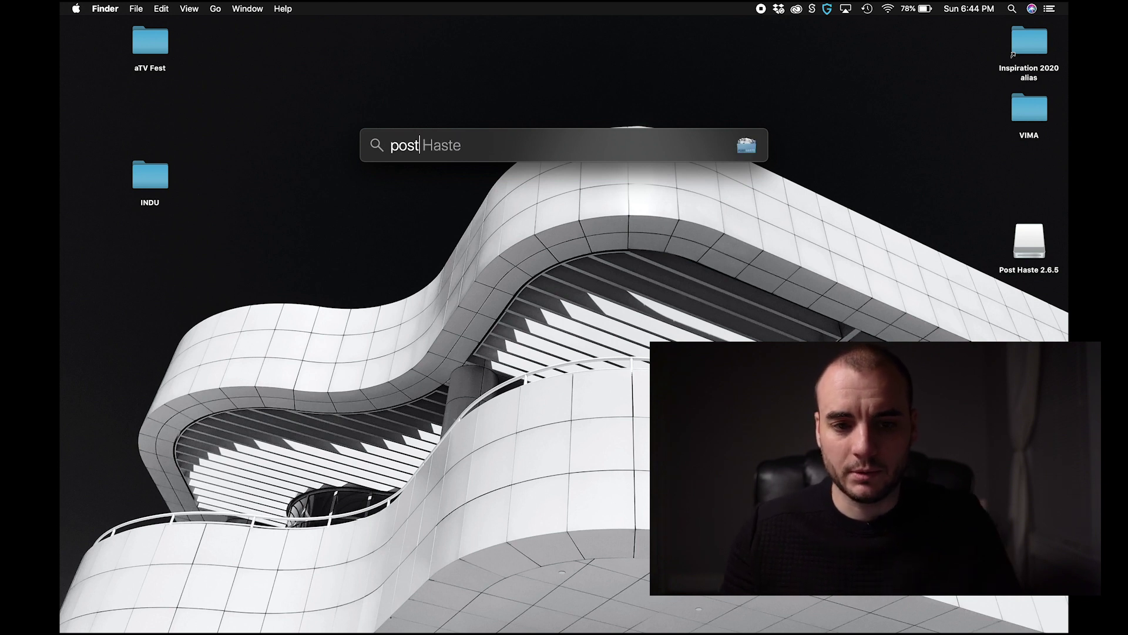
pyautogui.press('Return')
pyautogui.moveTo(488, 116); pyautogui.dragTo(540, 150)
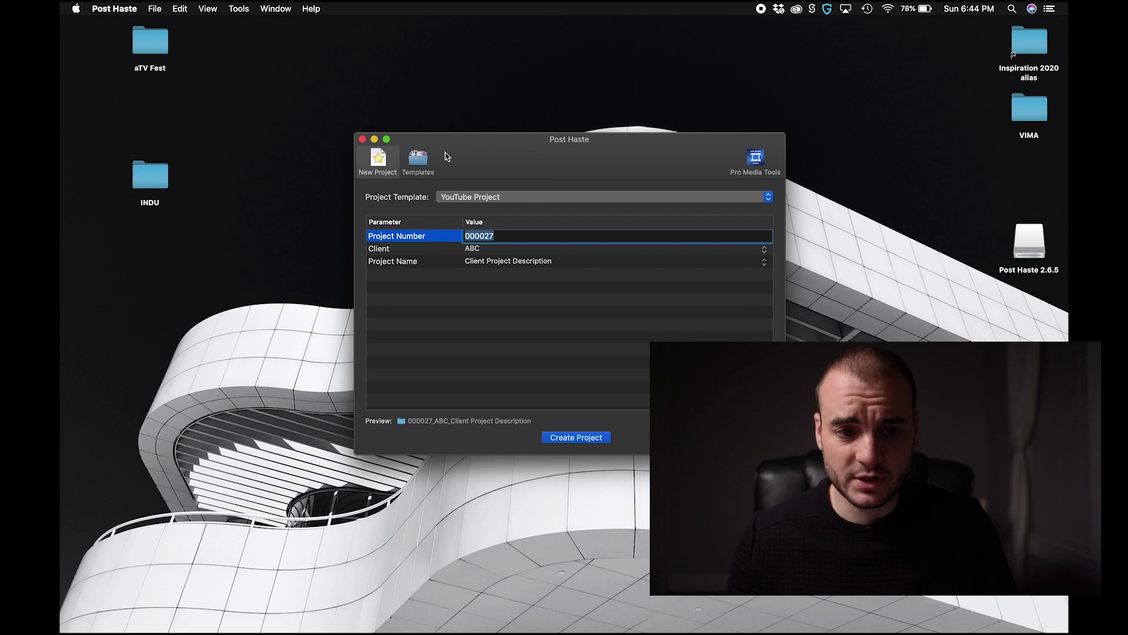
pyautogui.click(482, 196)
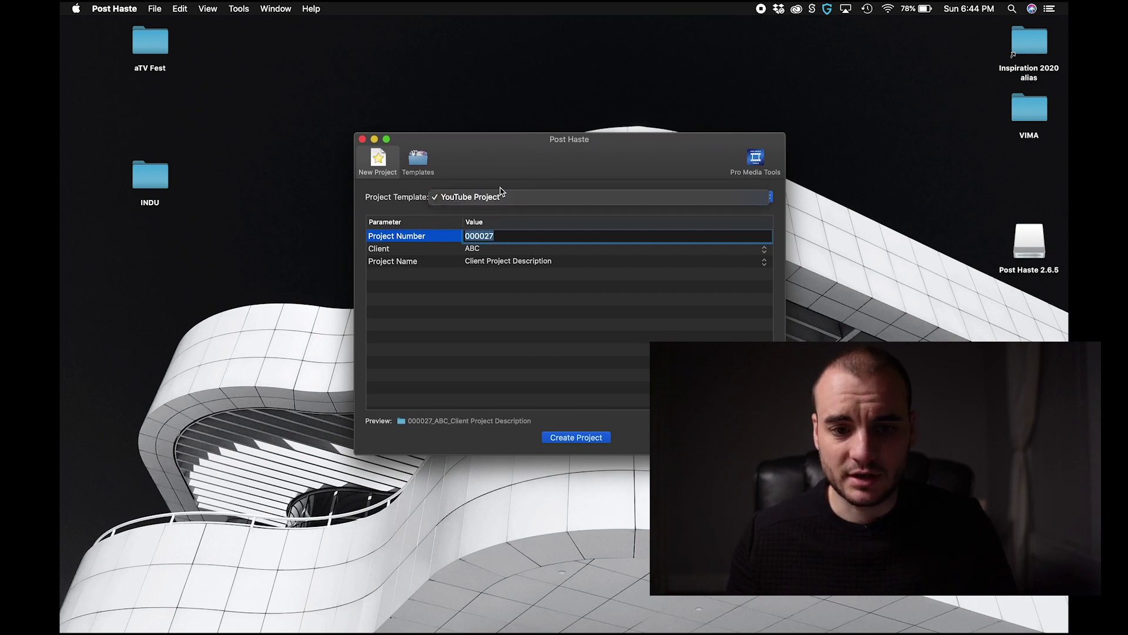
pyautogui.click(499, 189)
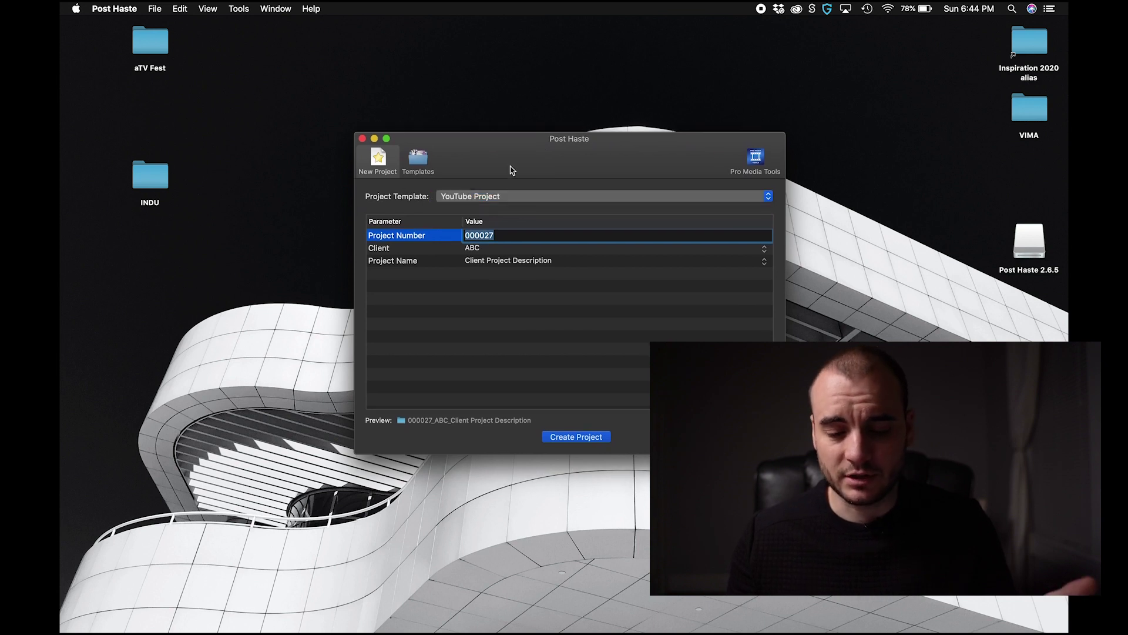
pyautogui.click(416, 248)
pyautogui.click(420, 236)
pyautogui.click(417, 250)
pyautogui.click(423, 262)
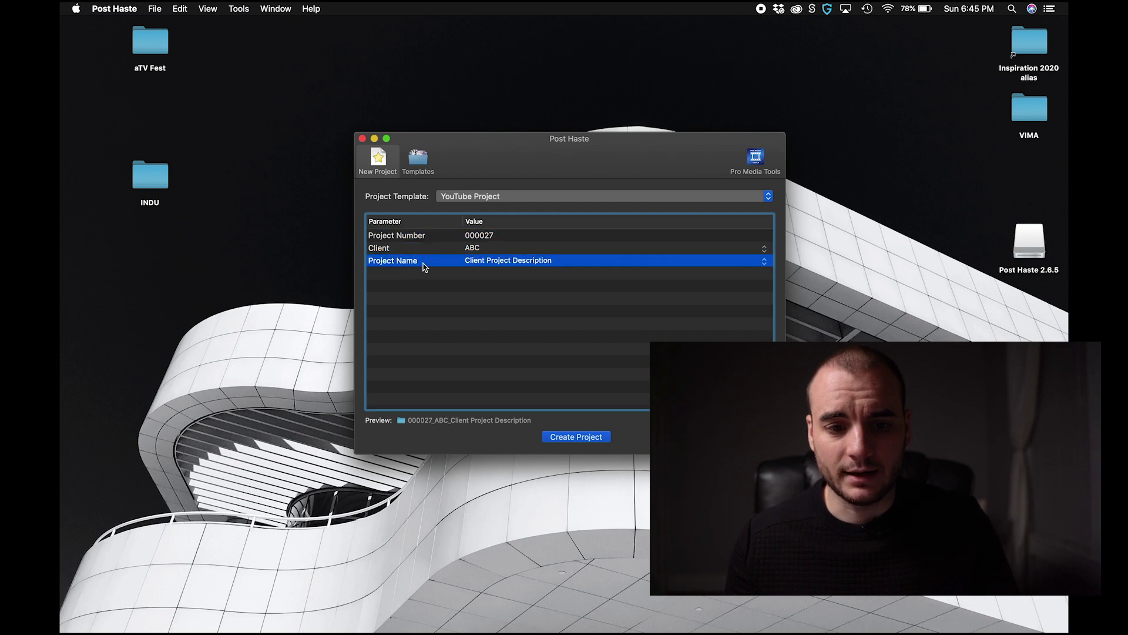
pyautogui.moveTo(525, 153); pyautogui.dragTo(496, 134)
pyautogui.click(460, 216)
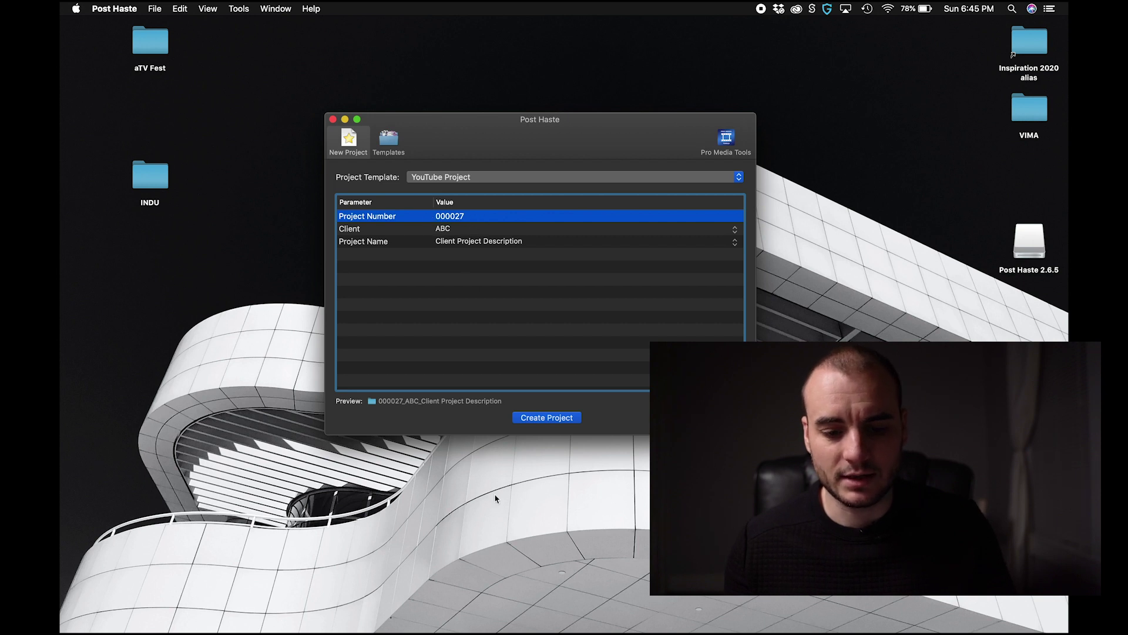
pyautogui.moveTo(584, 611)
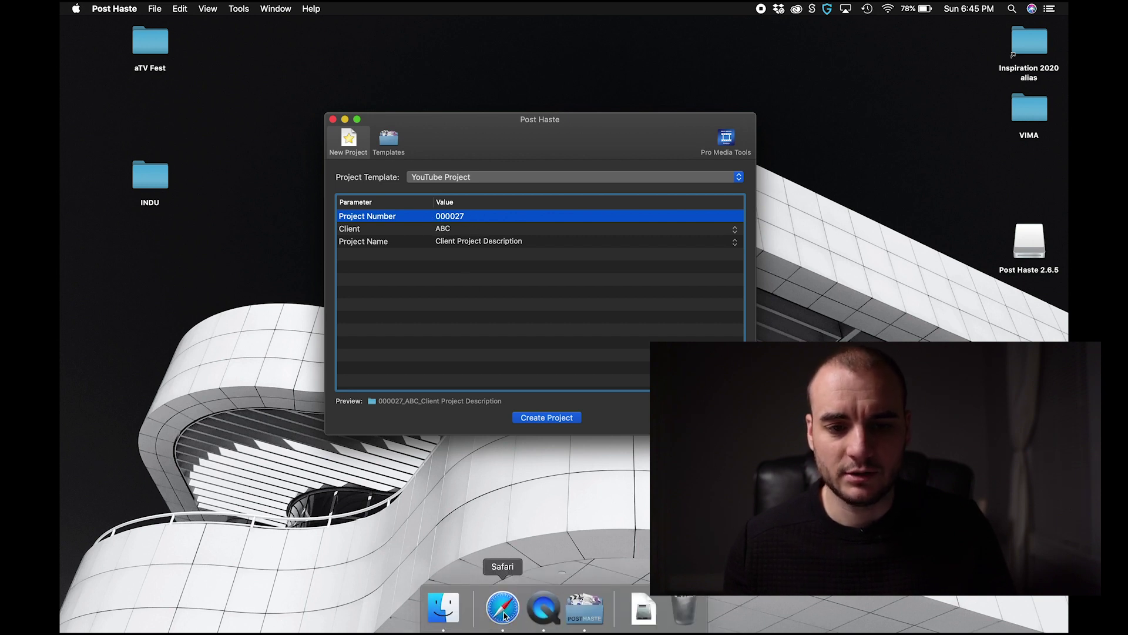
pyautogui.click(449, 229)
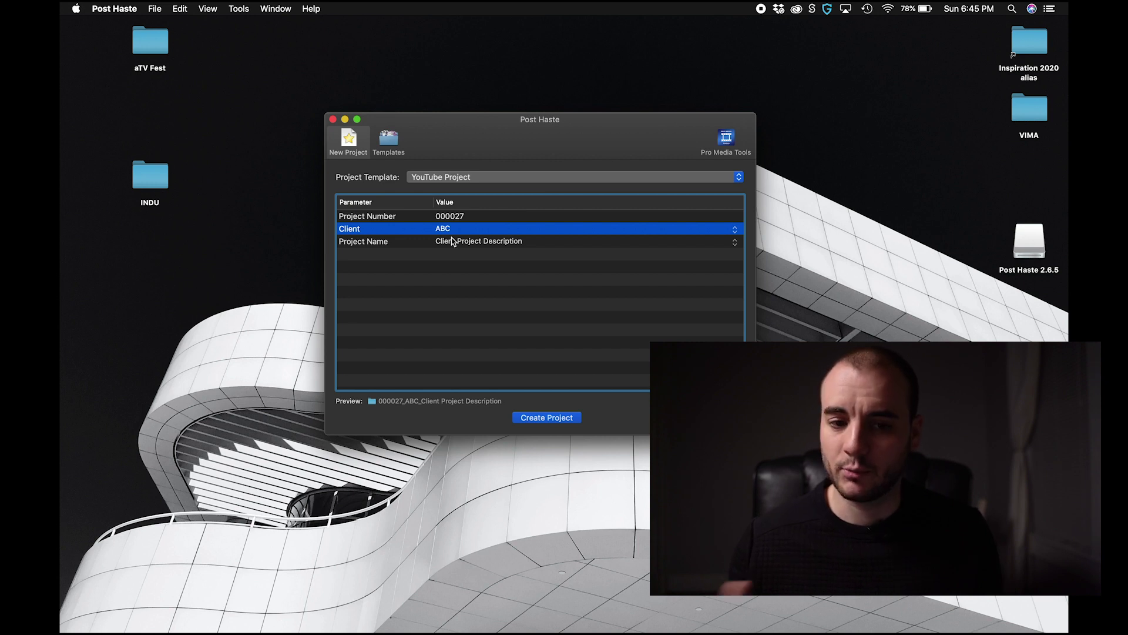
pyautogui.click(453, 241)
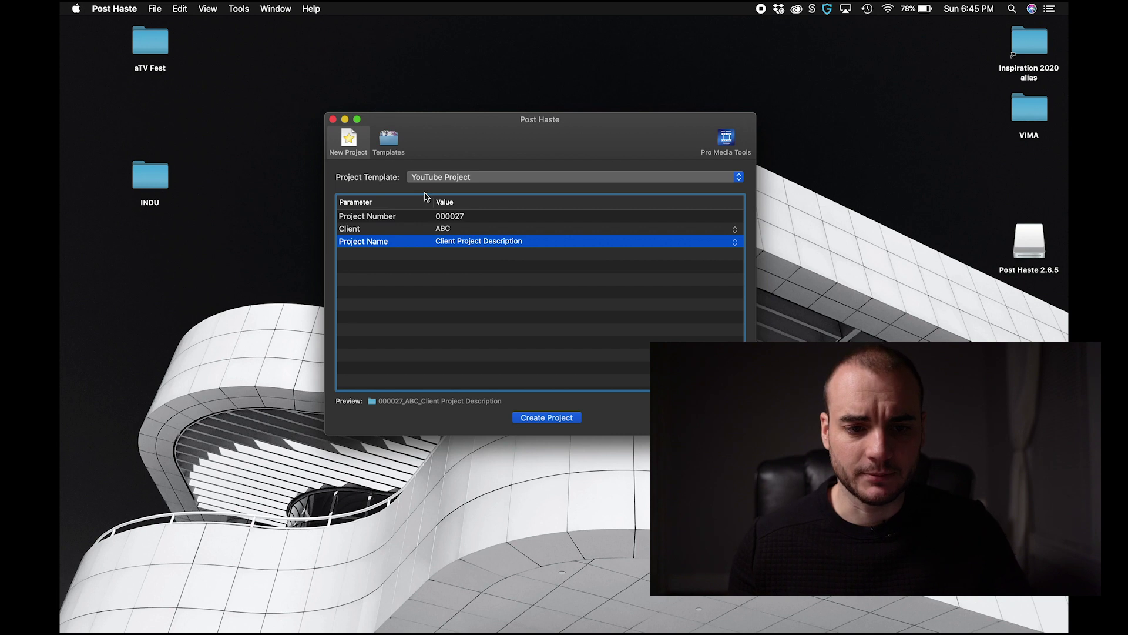
pyautogui.click(389, 141)
# Step: Add an After Effects CC 2019 project, [template].aep, to the YouTube template's AE folder
pyautogui.moveTo(471, 132); pyautogui.dragTo(450, 90)
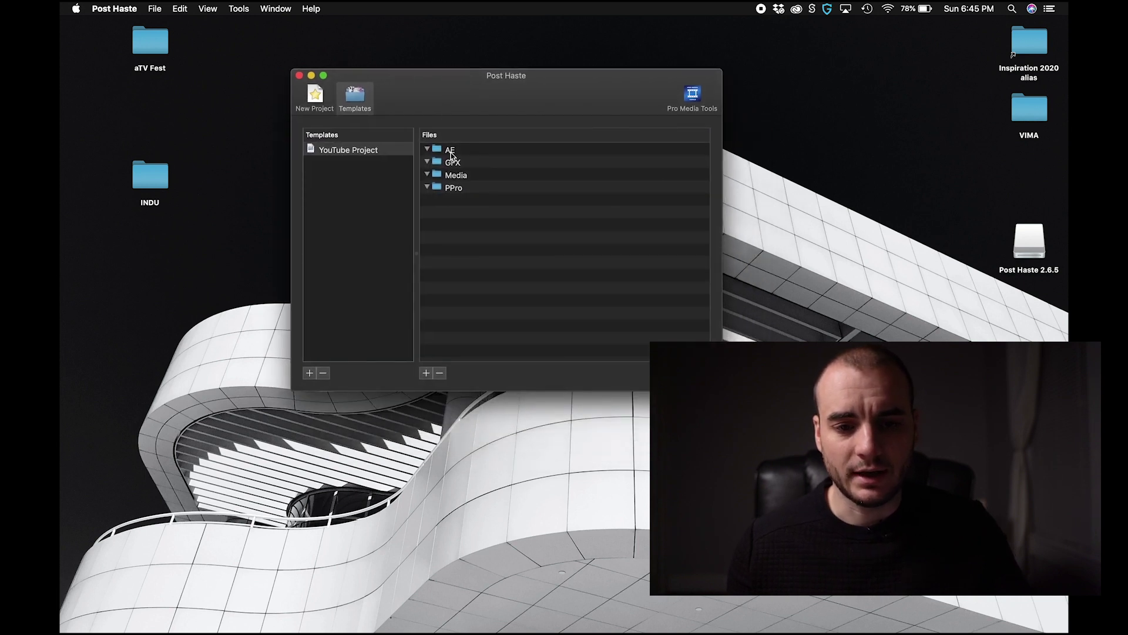
pyautogui.click(450, 151)
pyautogui.click(461, 189)
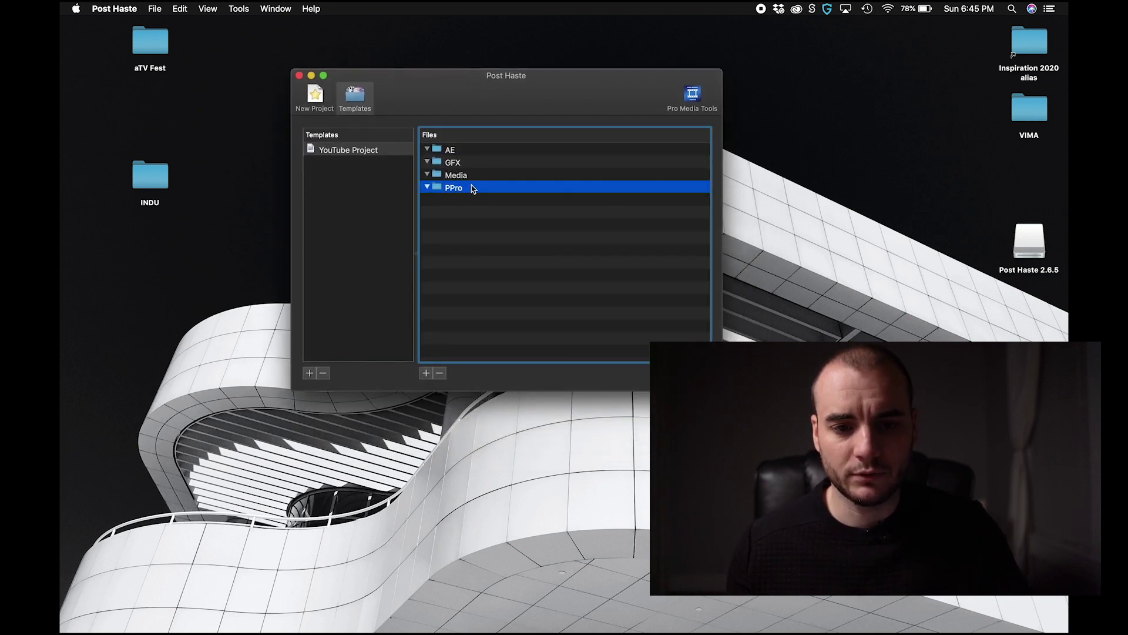
pyautogui.click(464, 179)
pyautogui.click(460, 165)
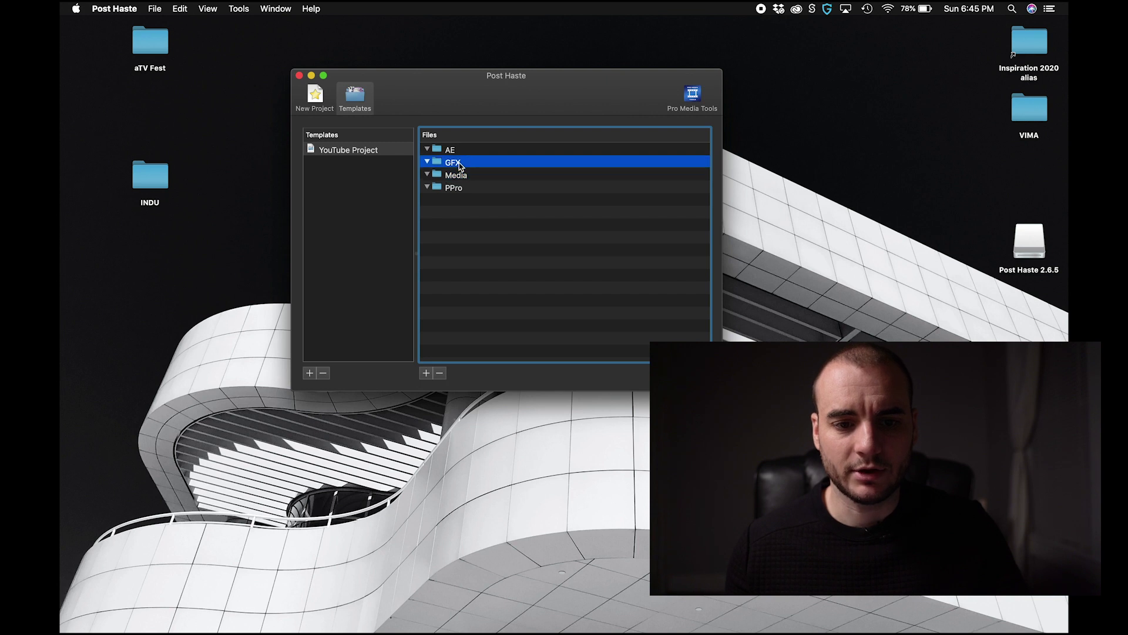
pyautogui.click(455, 307)
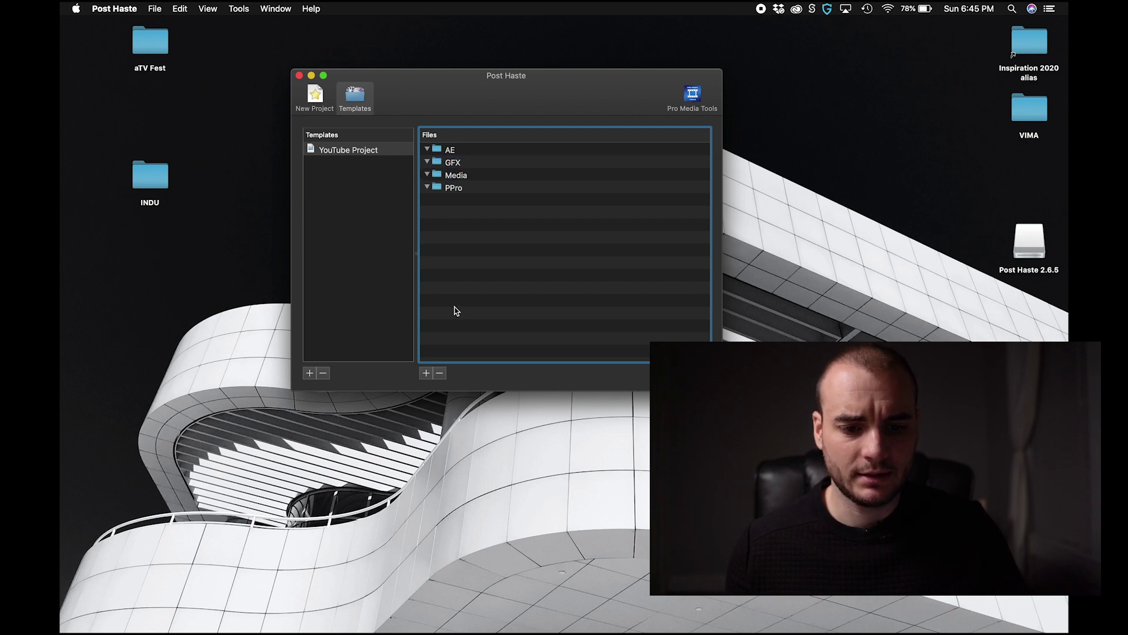
pyautogui.click(427, 374)
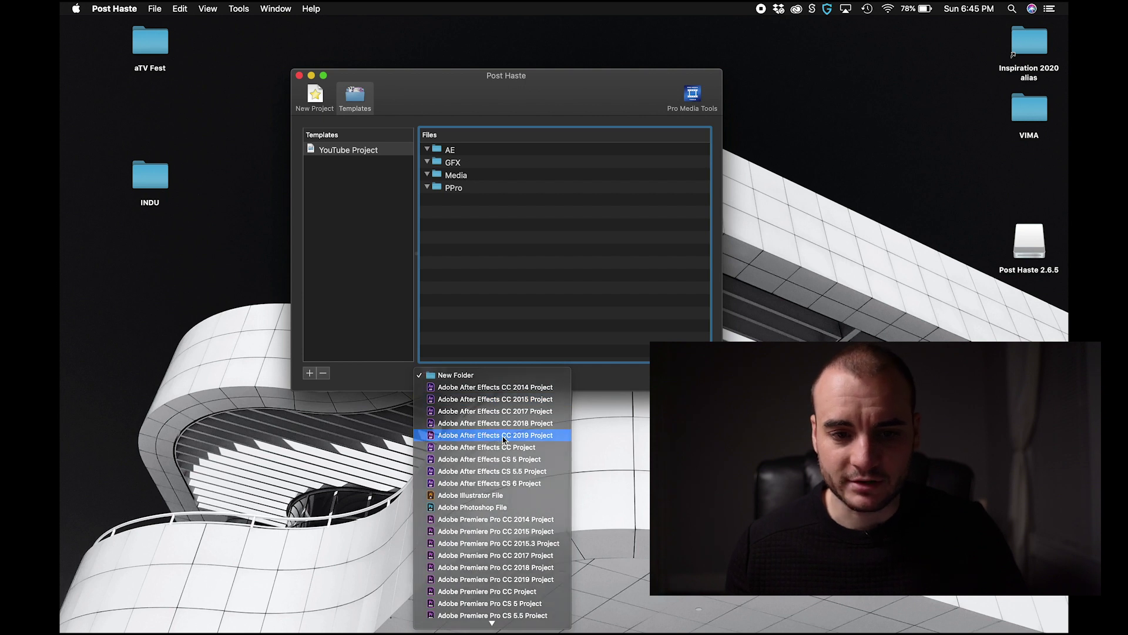
pyautogui.click(503, 439)
pyautogui.click(524, 211)
pyautogui.click(453, 154)
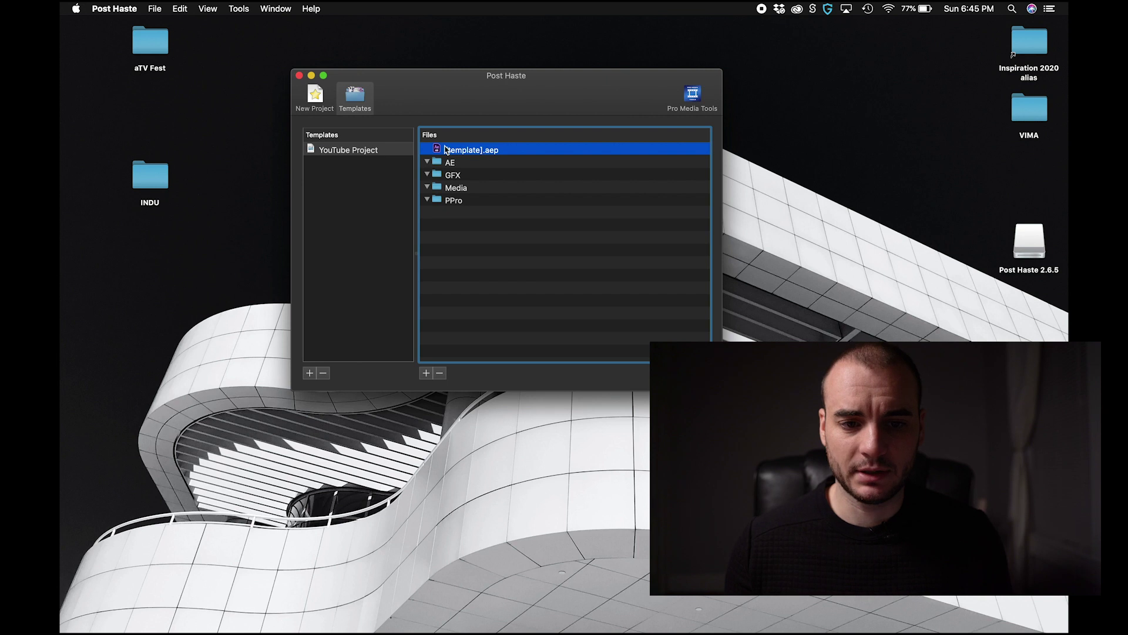
# Step: Add a Premiere Pro CC 2019 project, [template].prproj, inside the PPro folder
pyautogui.click(325, 111)
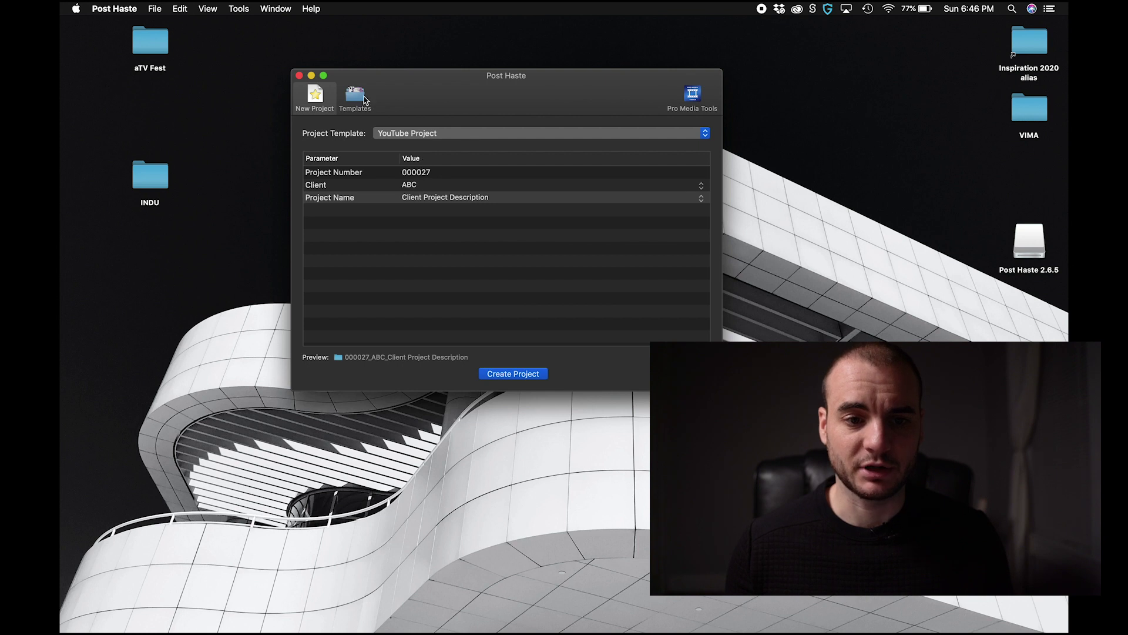
pyautogui.click(356, 97)
pyautogui.click(459, 162)
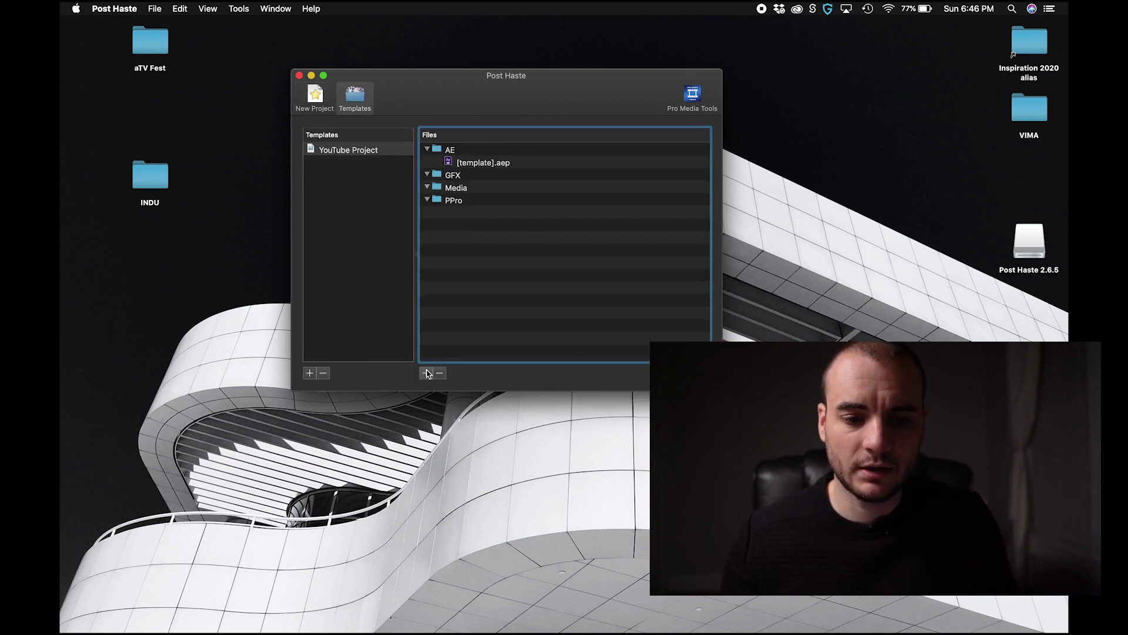
pyautogui.click(426, 373)
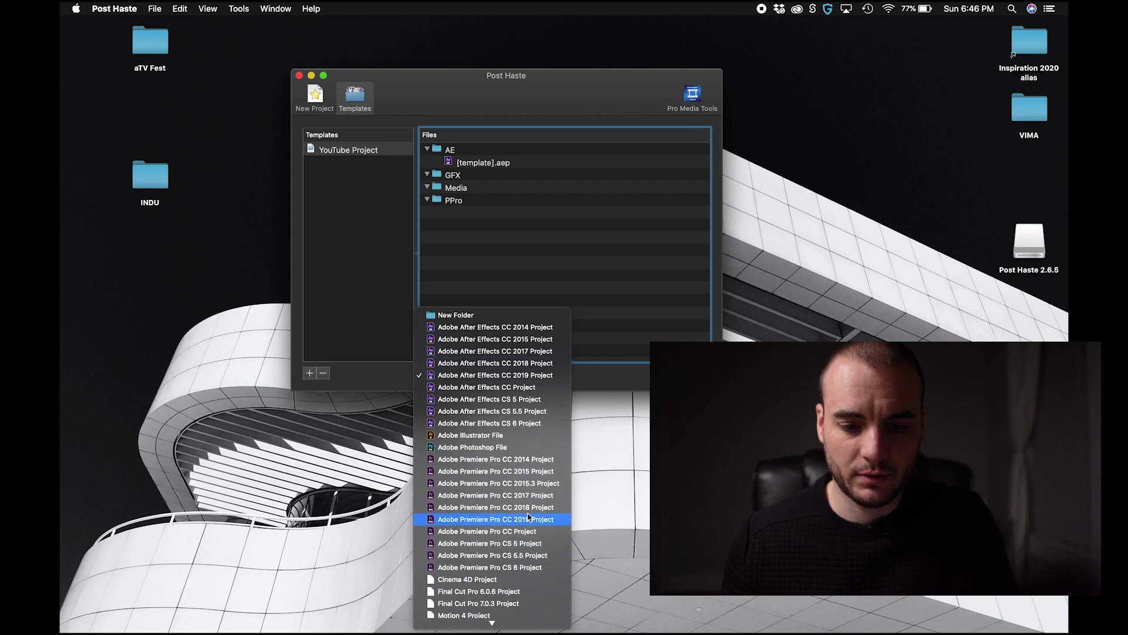
pyautogui.click(499, 519)
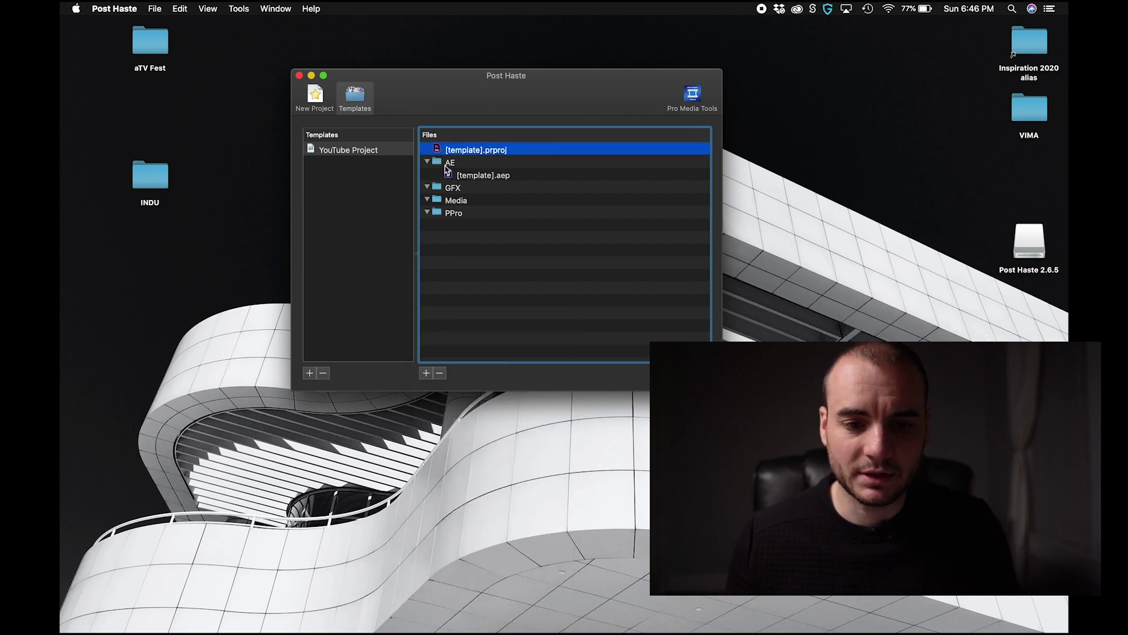
pyautogui.moveTo(446, 170); pyautogui.dragTo(451, 212)
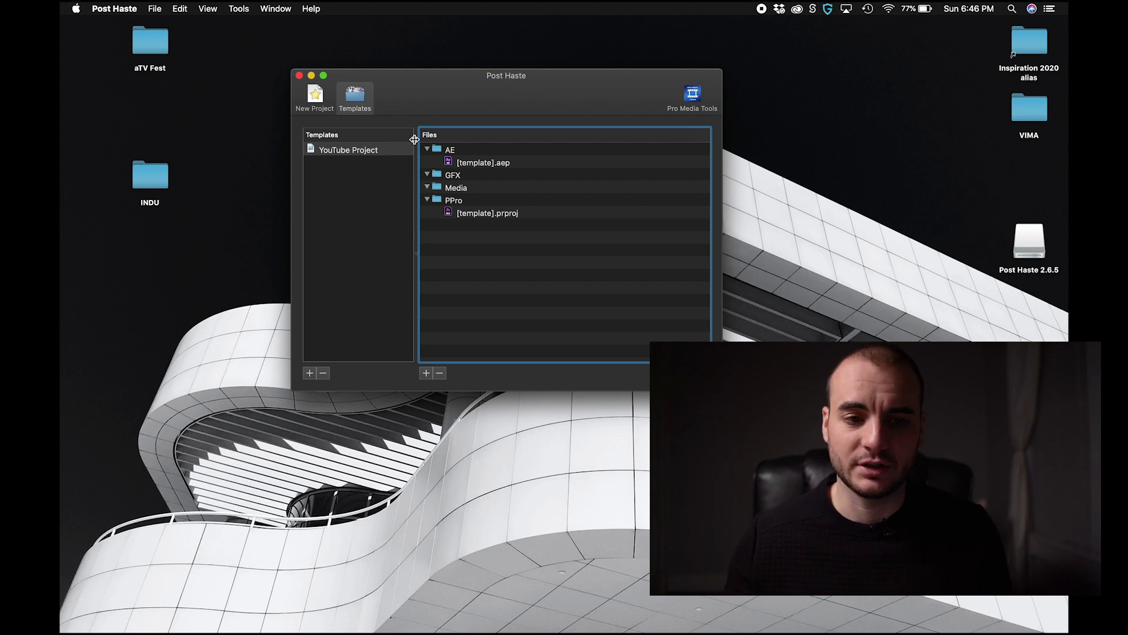
pyautogui.click(315, 97)
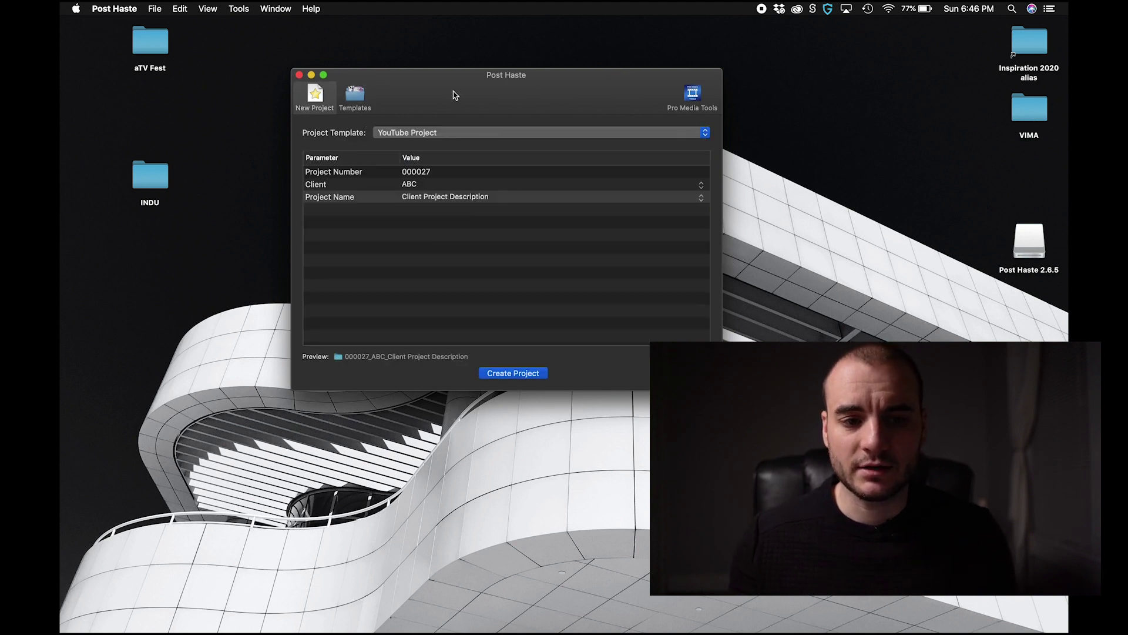
# Step: Create a new Post Haste template named Photoshop
pyautogui.click(349, 105)
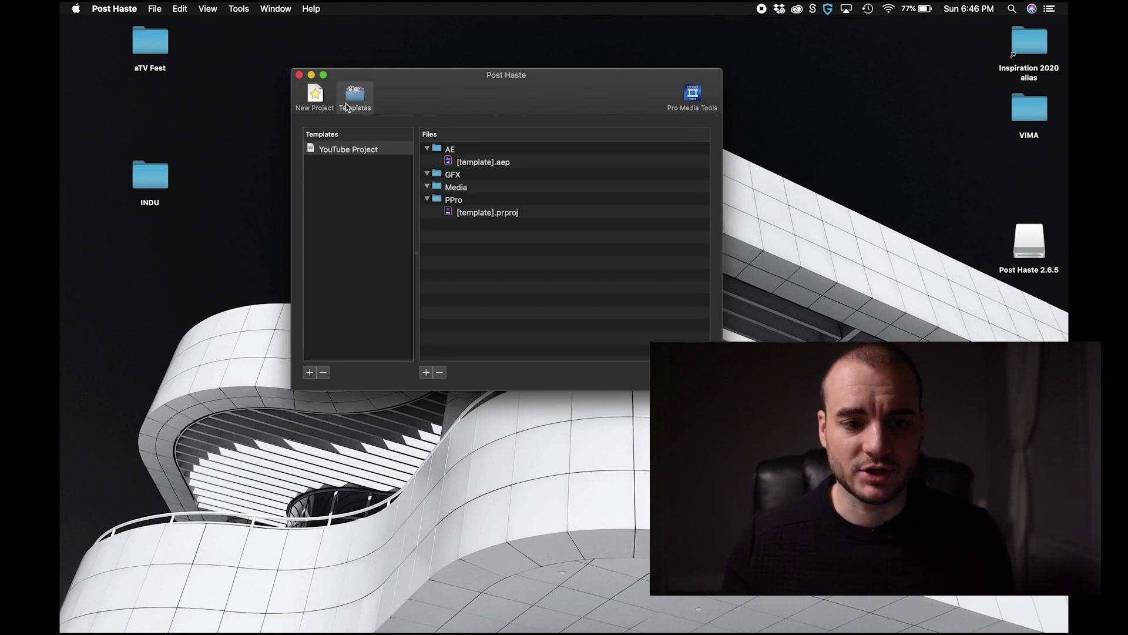
pyautogui.click(311, 373)
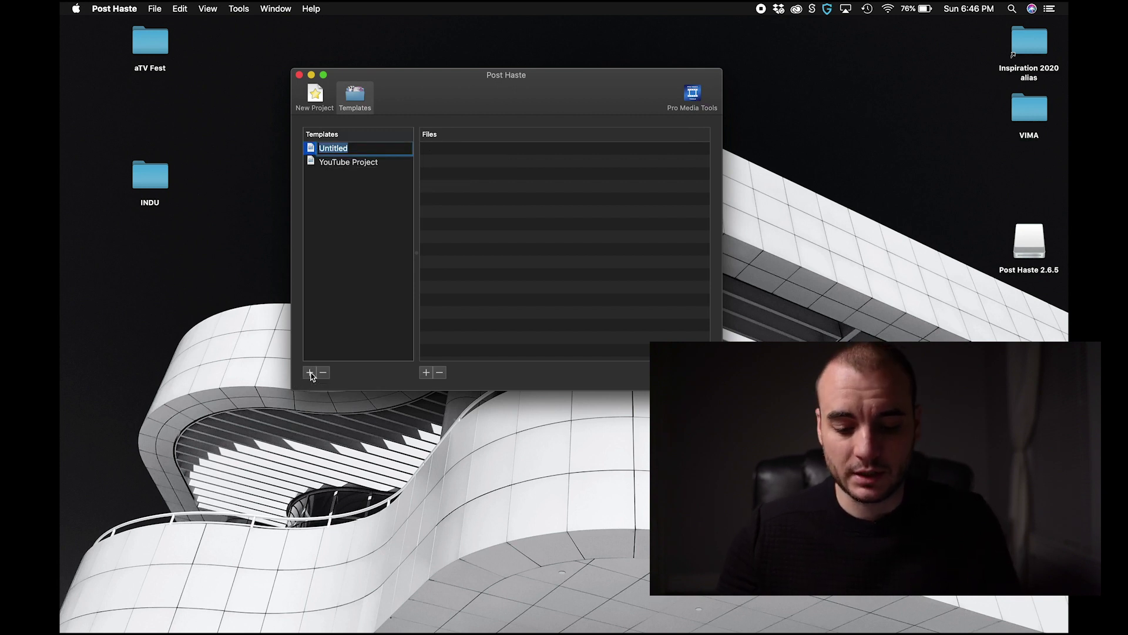
pyautogui.write('Photoshop')
pyautogui.press('Return')
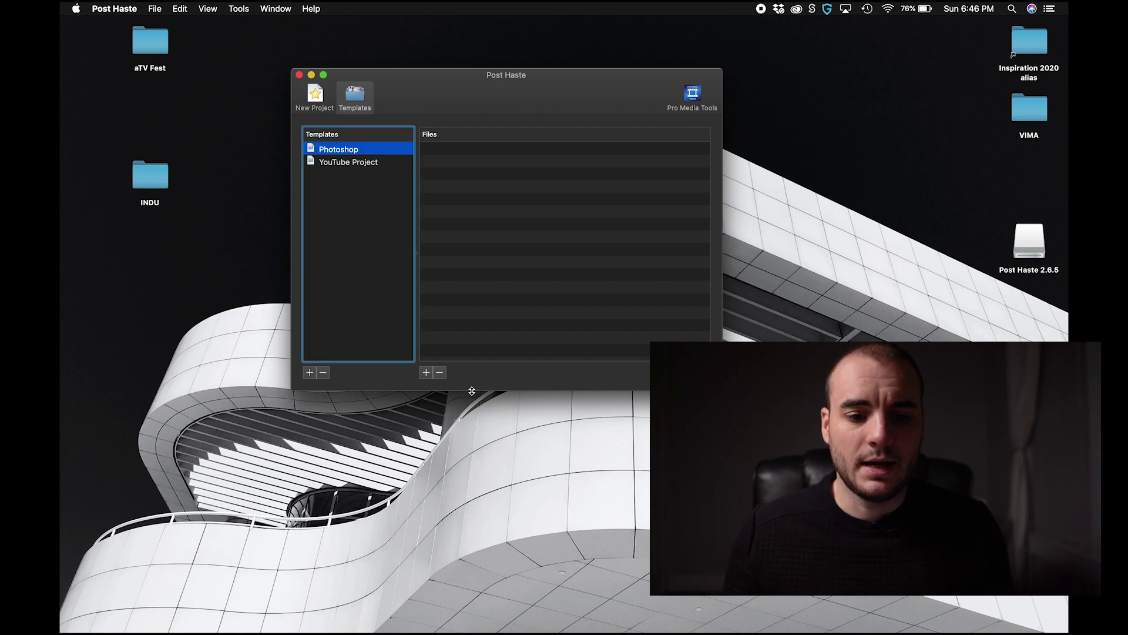
# Step: Give the Photoshop template a PSD folder containing [template].psd, then reselect YouTube Project
pyautogui.click(426, 372)
pyautogui.click(456, 170)
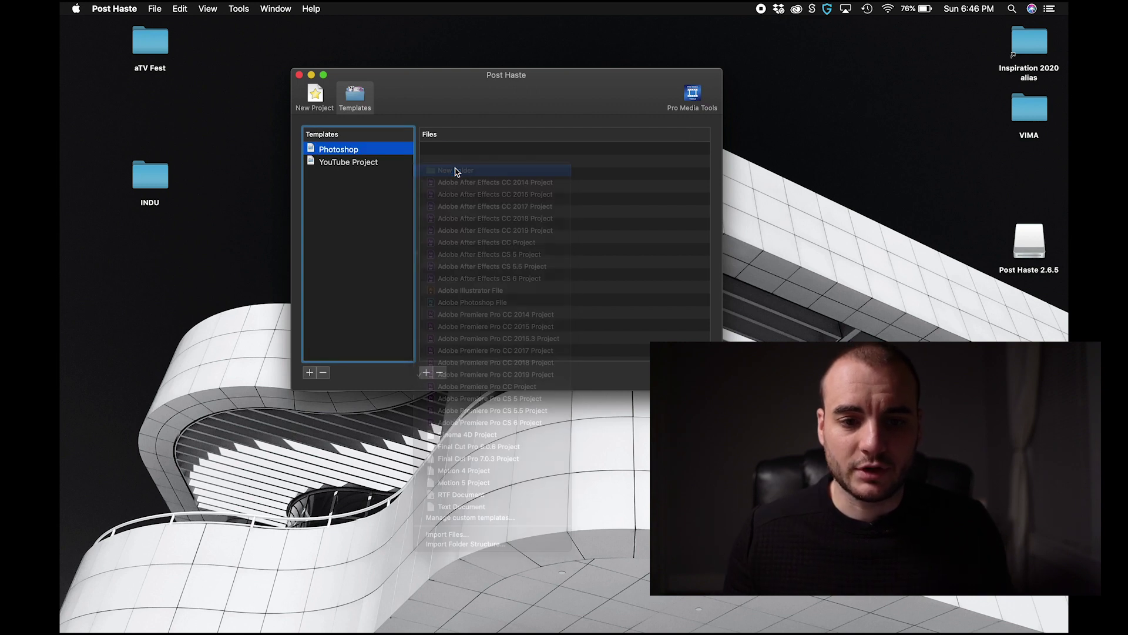
pyautogui.write('PSD')
pyautogui.press('Return')
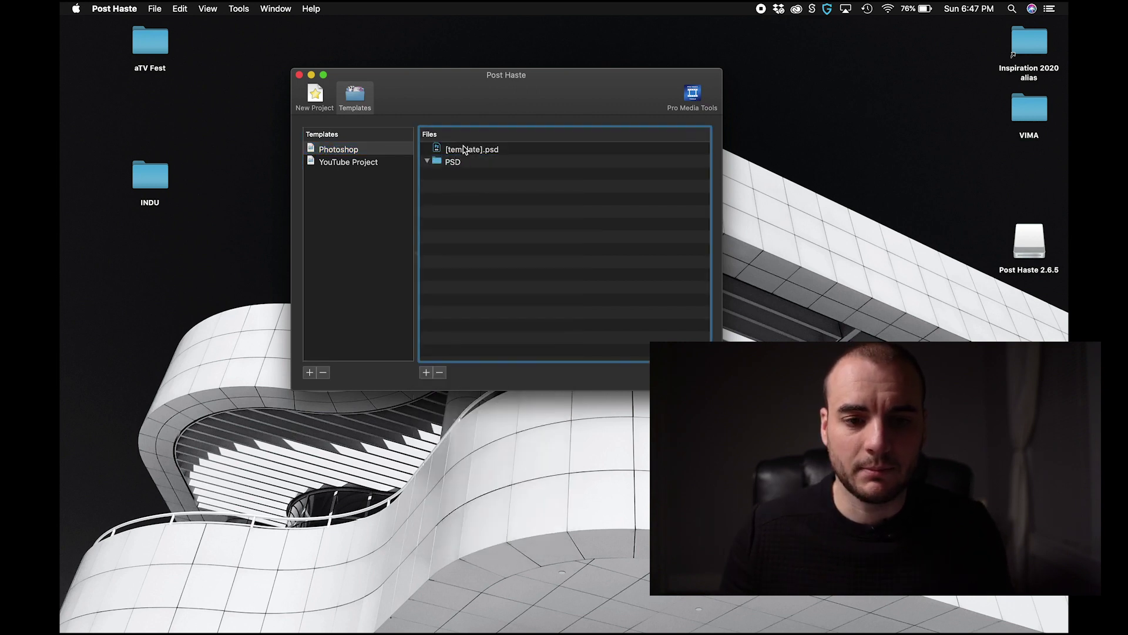
pyautogui.moveTo(464, 151); pyautogui.dragTo(454, 163)
pyautogui.click(372, 162)
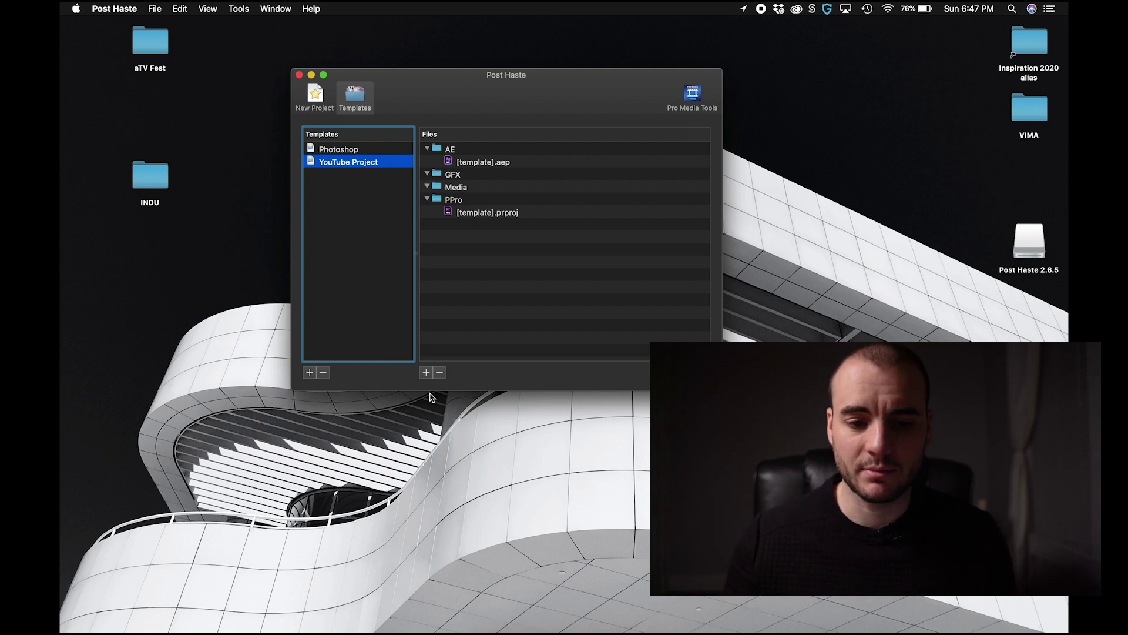
# Step: Add new Exports and Delivery folders to the YouTube Project template
pyautogui.click(429, 374)
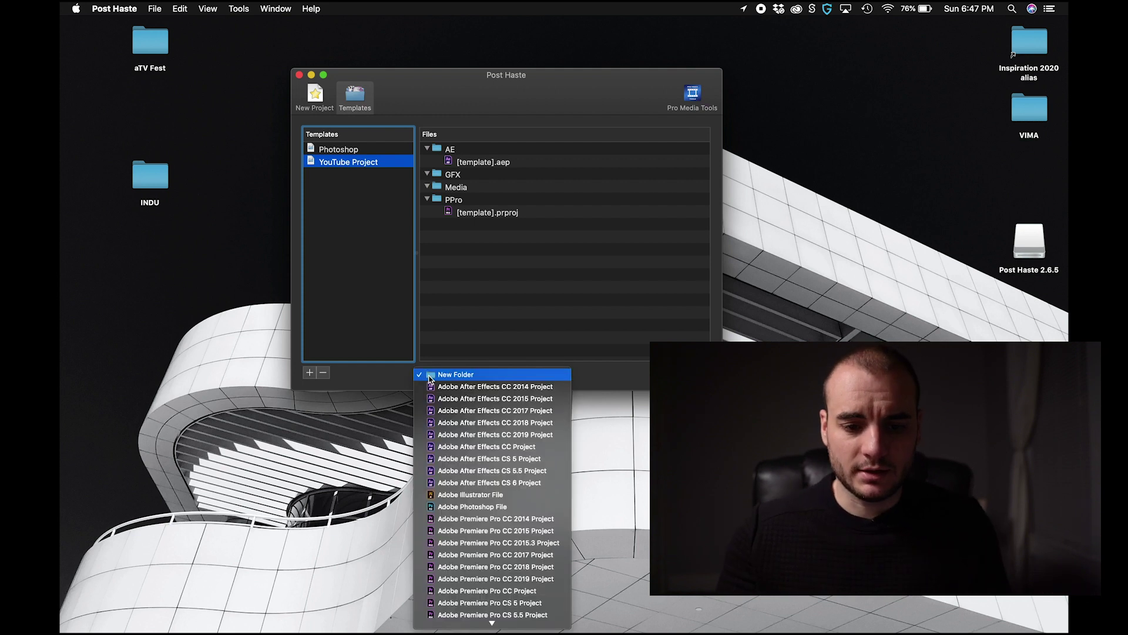
pyautogui.click(430, 376)
pyautogui.write('E')
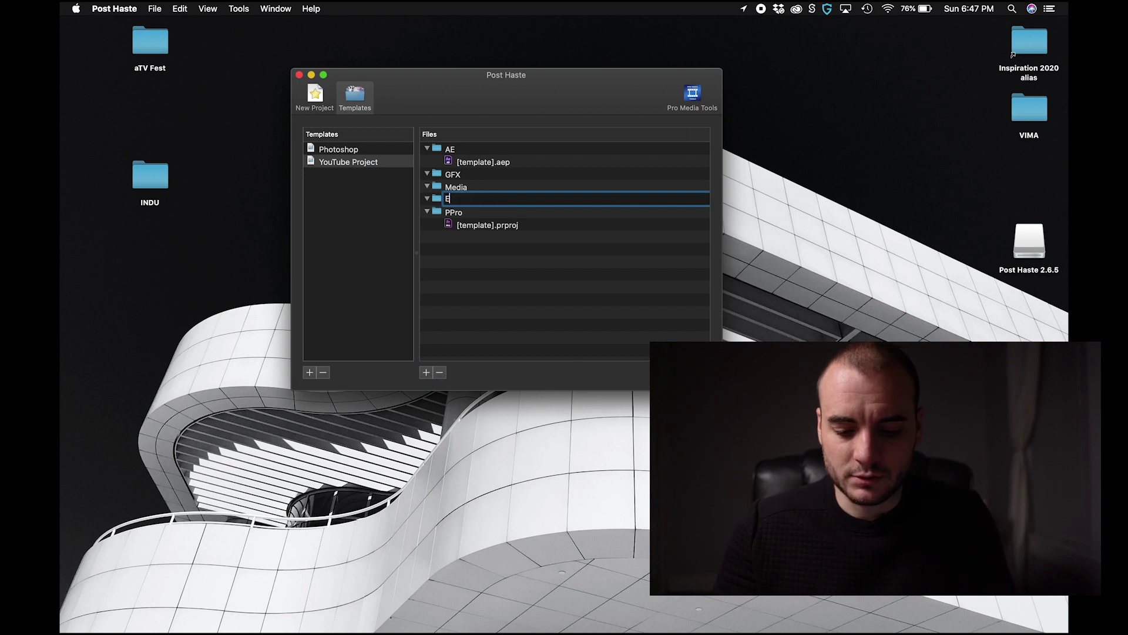
pyautogui.write('xports')
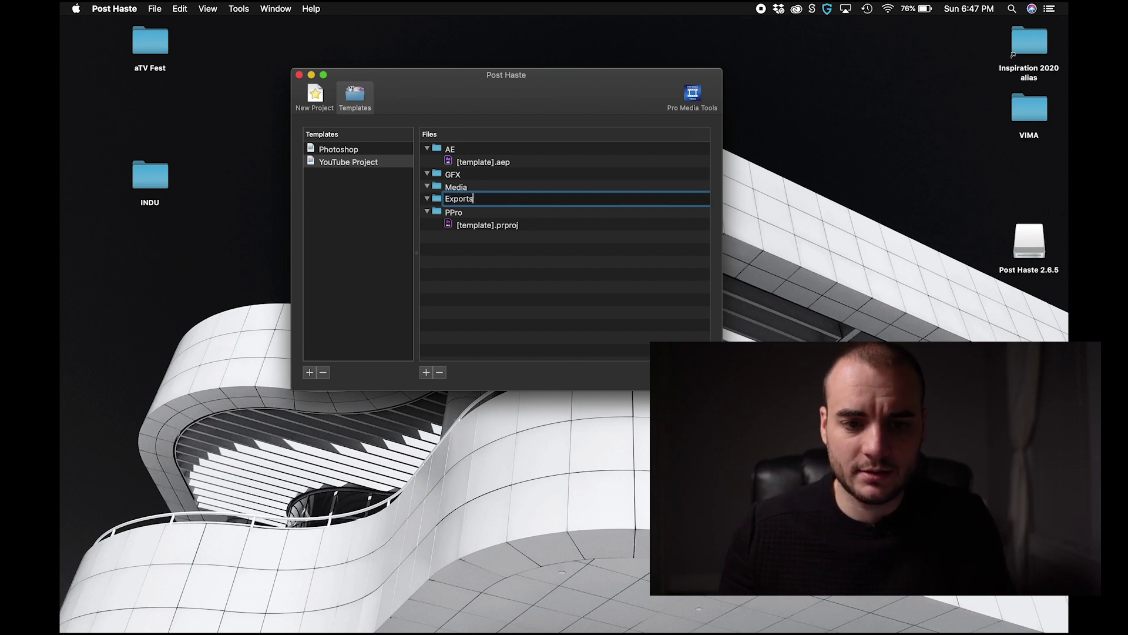
pyautogui.press('Return')
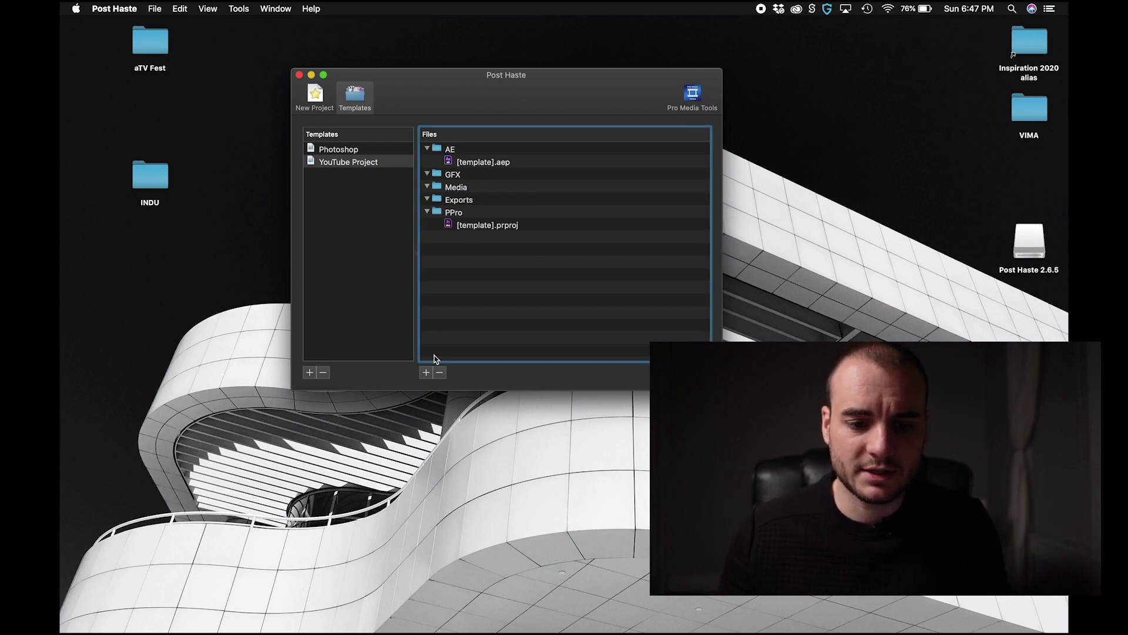
pyautogui.click(427, 371)
pyautogui.click(441, 376)
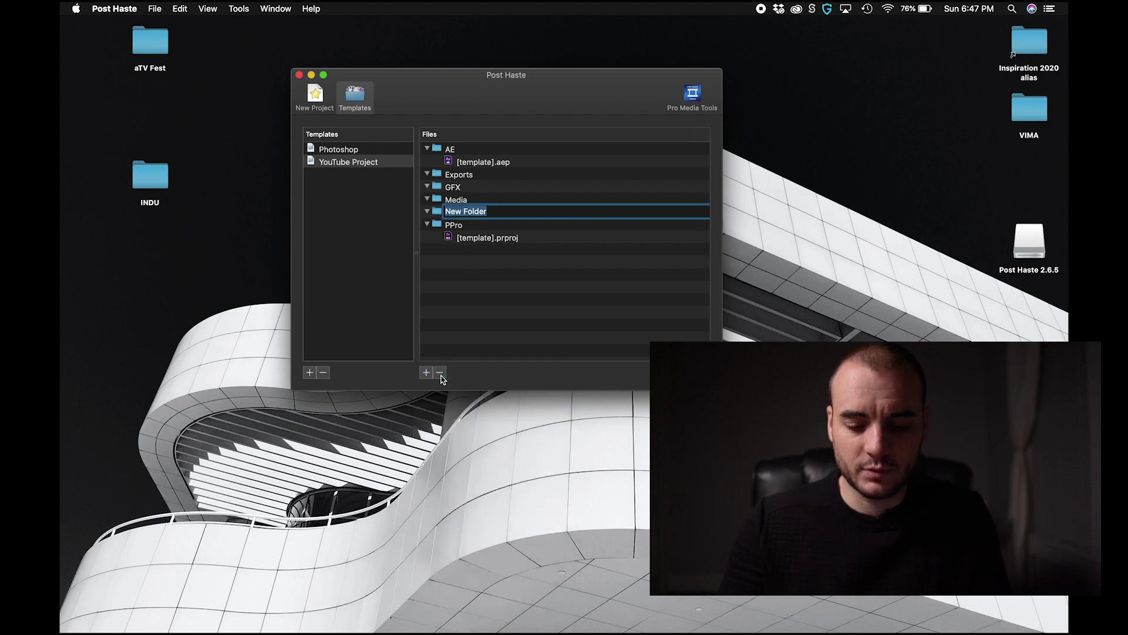
pyautogui.write('Delivery')
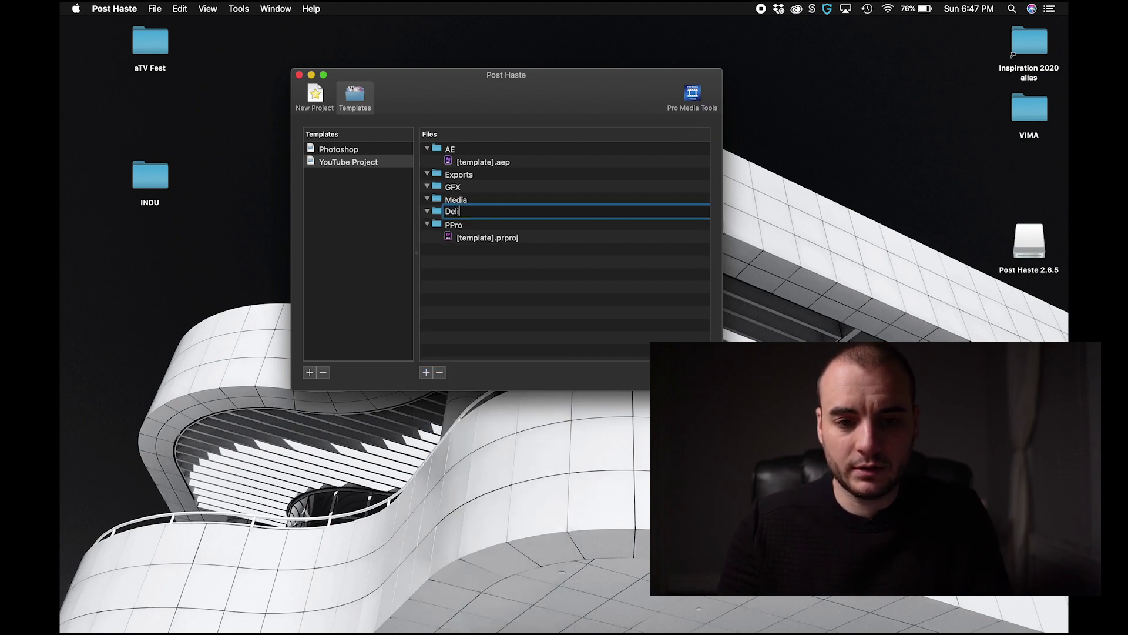
pyautogui.press('Return')
# Step: Add a Rough Cut folder, then select Delivery and Rough Cut to nest under Exports
pyautogui.click(426, 373)
pyautogui.click(427, 376)
pyautogui.write('Rough Cut')
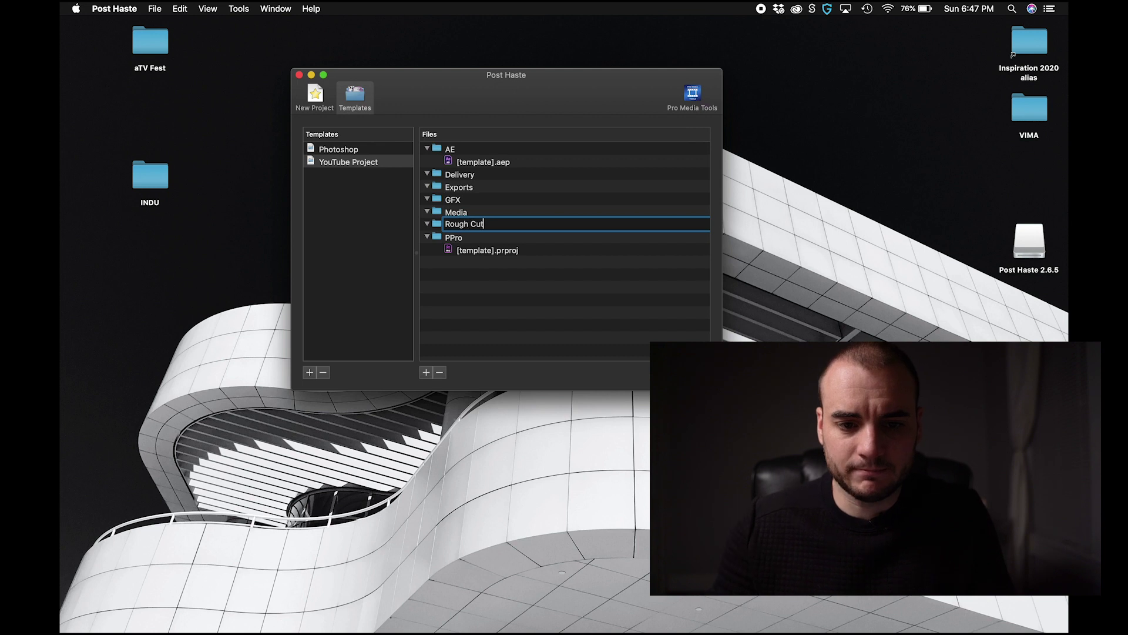
pyautogui.press('Return')
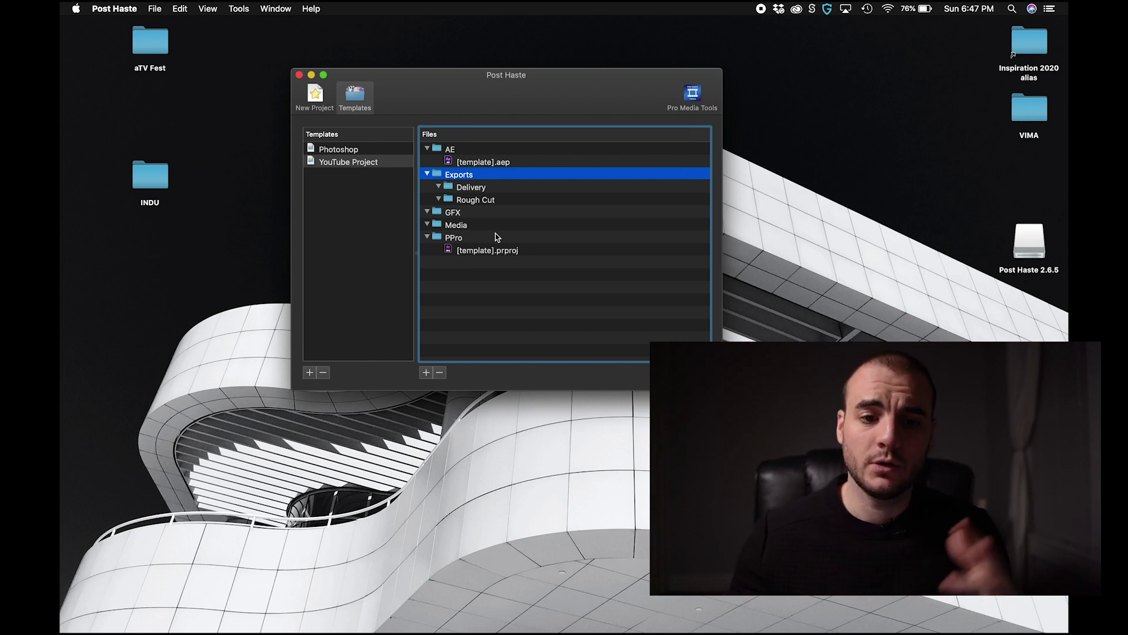
pyautogui.click(472, 188)
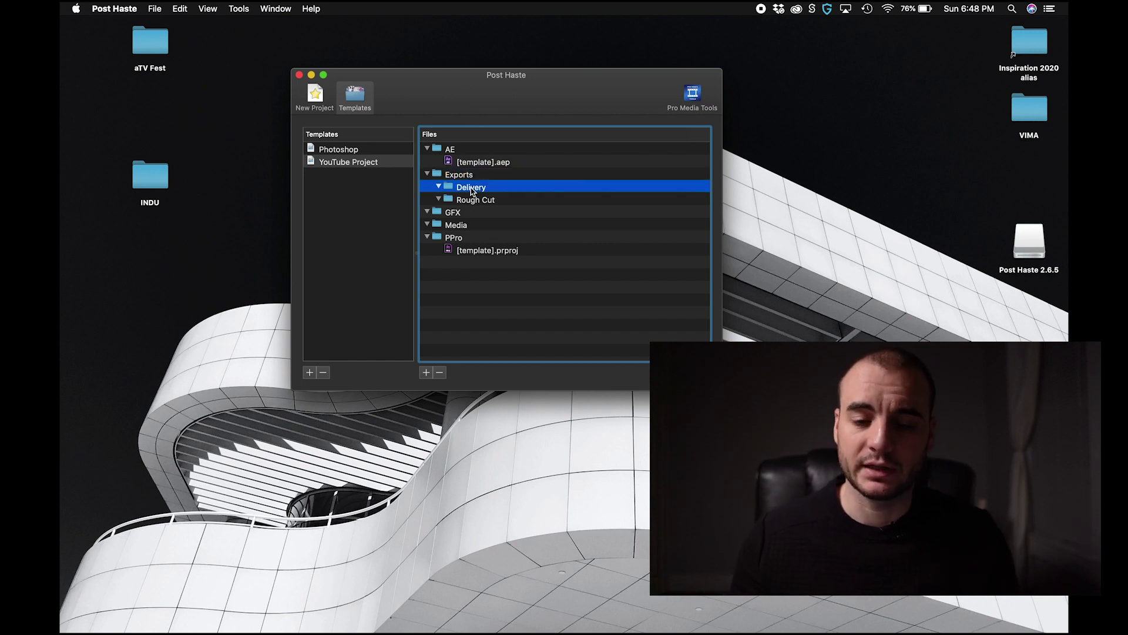
pyautogui.press('Down')
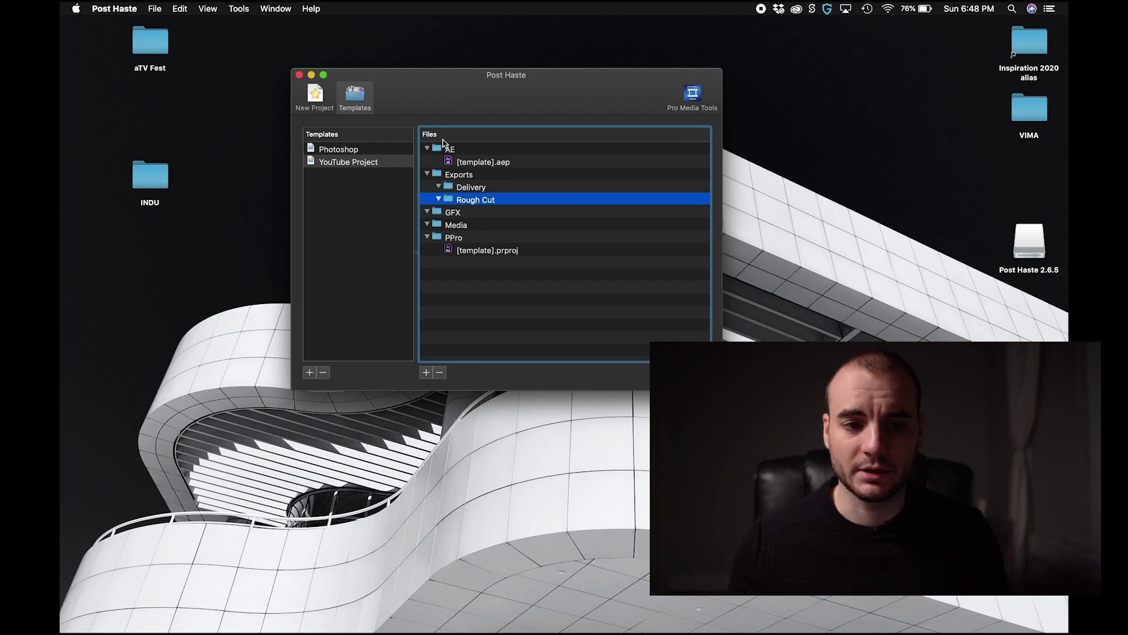
# Step: Generate the 000027_ABC_Client Project Description folder and enlarge its Finder window
pyautogui.click(315, 96)
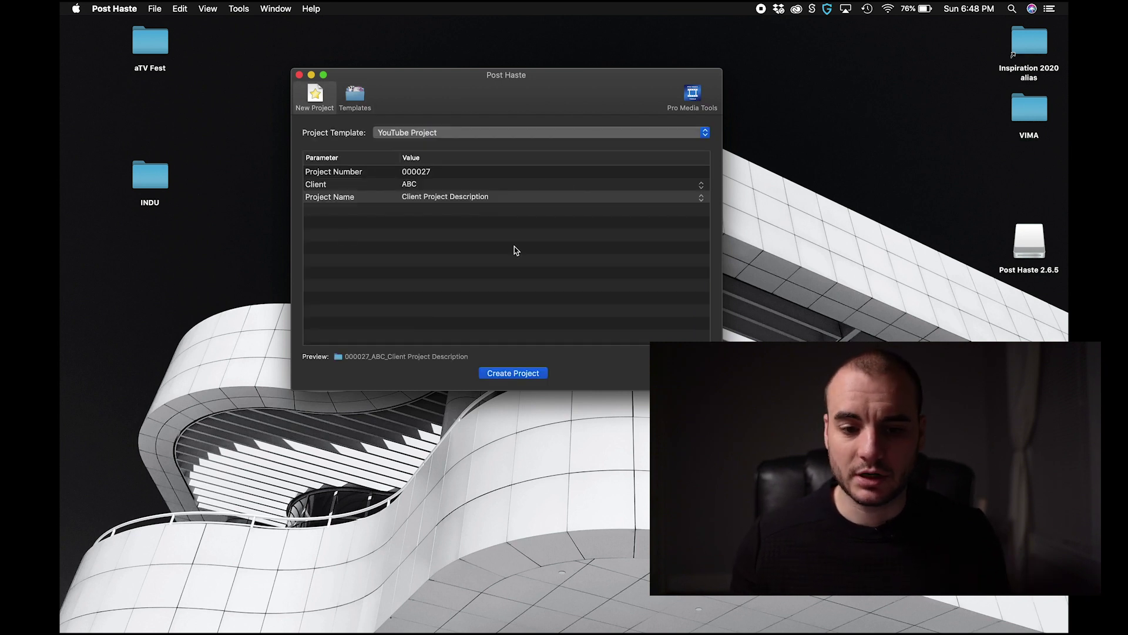
pyautogui.click(520, 375)
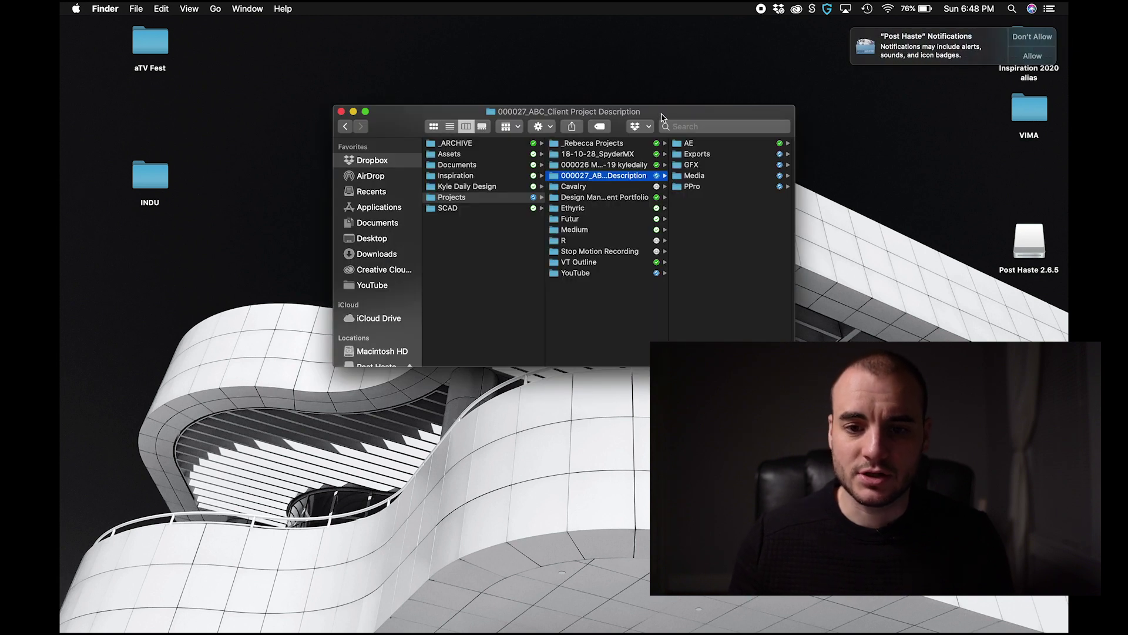
pyautogui.moveTo(661, 116); pyautogui.dragTo(561, 69)
pyautogui.moveTo(687, 316); pyautogui.dragTo(860, 474)
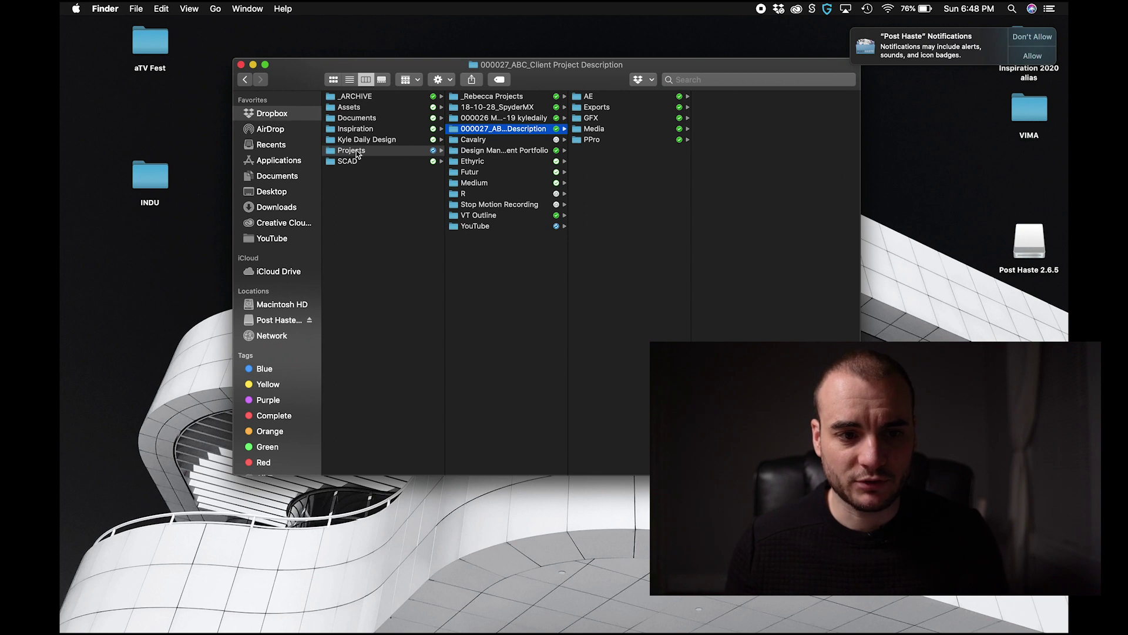
# Step: Inspect the AE and PPro subfolders, revealing the full .prproj file name
pyautogui.click(616, 97)
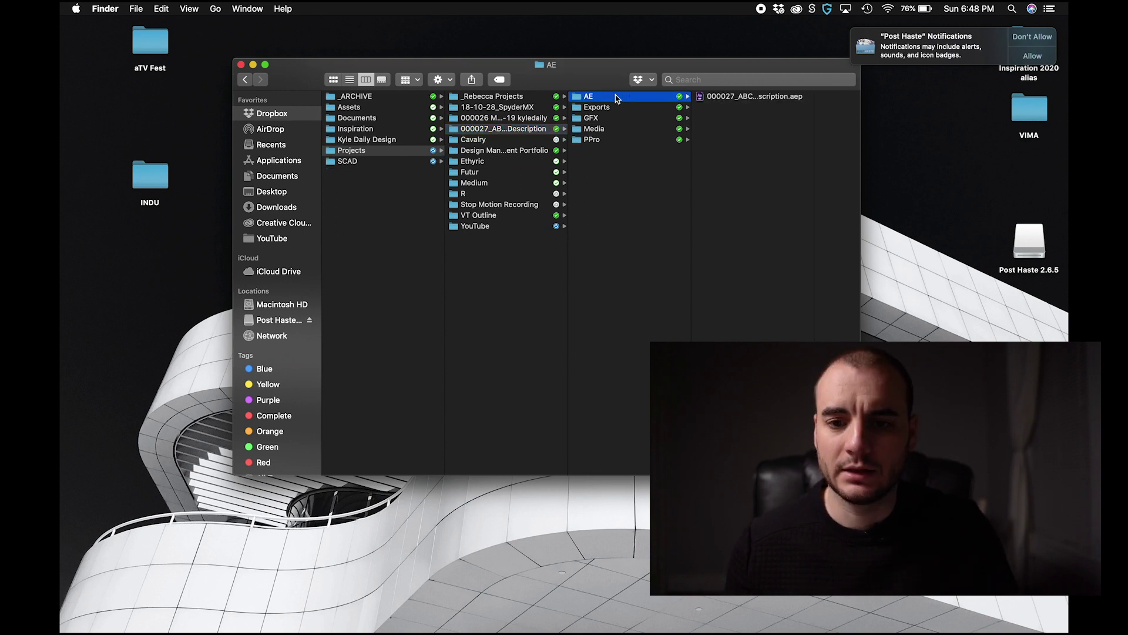
pyautogui.click(742, 96)
pyautogui.press('Left')
pyautogui.press('Down')
pyautogui.press('Down')
pyautogui.press('Down')
pyautogui.press('Down')
pyautogui.press('Right')
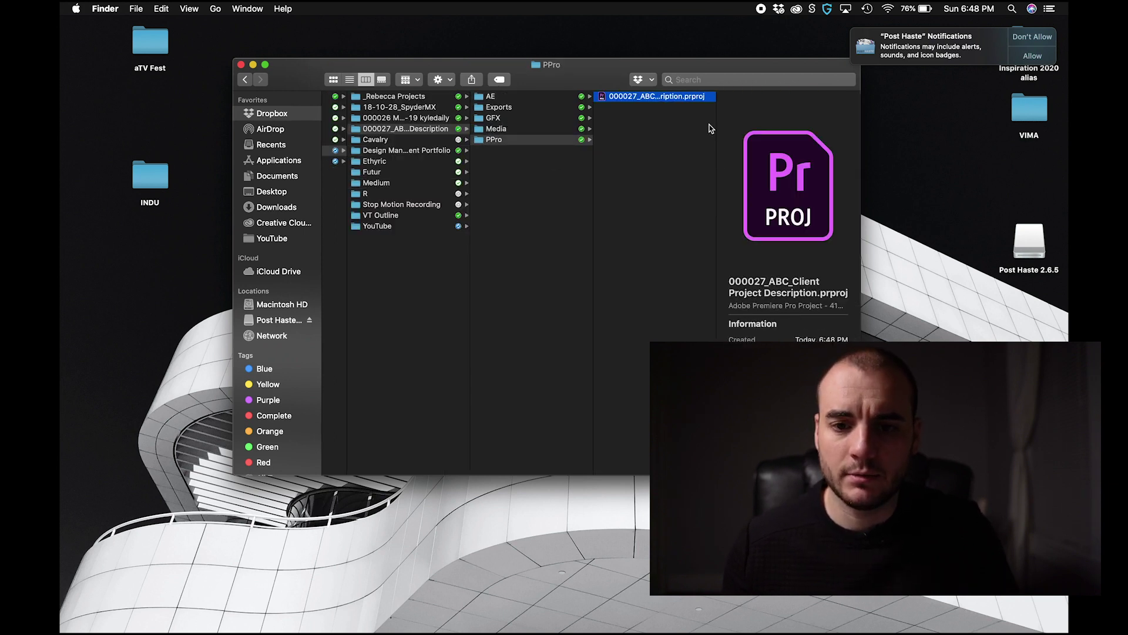
pyautogui.doubleClick(717, 132)
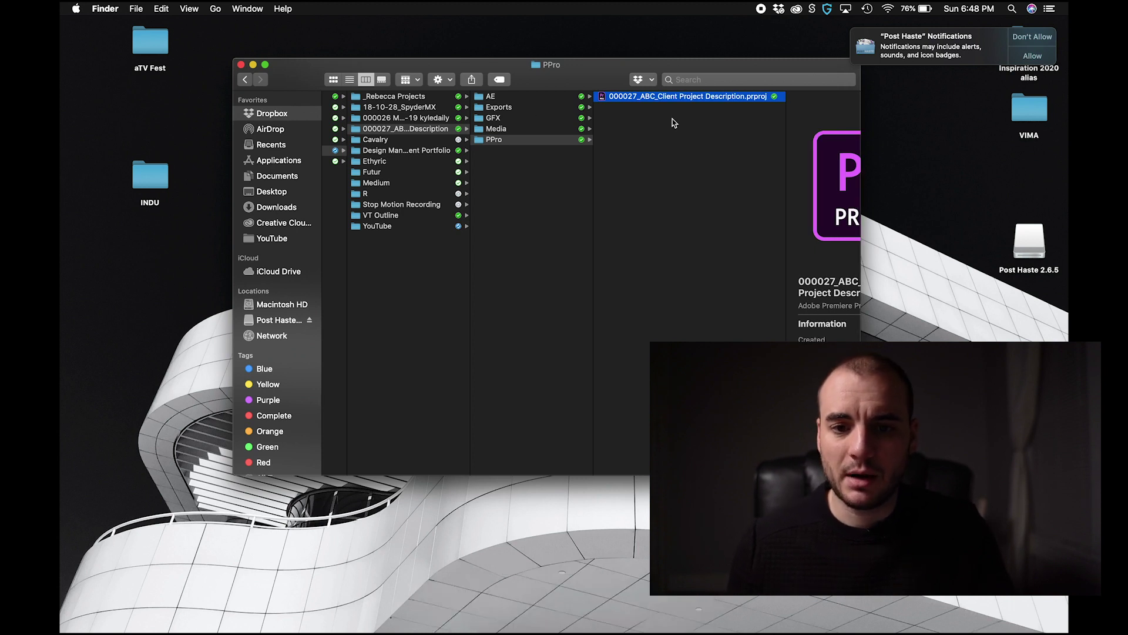
pyautogui.click(670, 100)
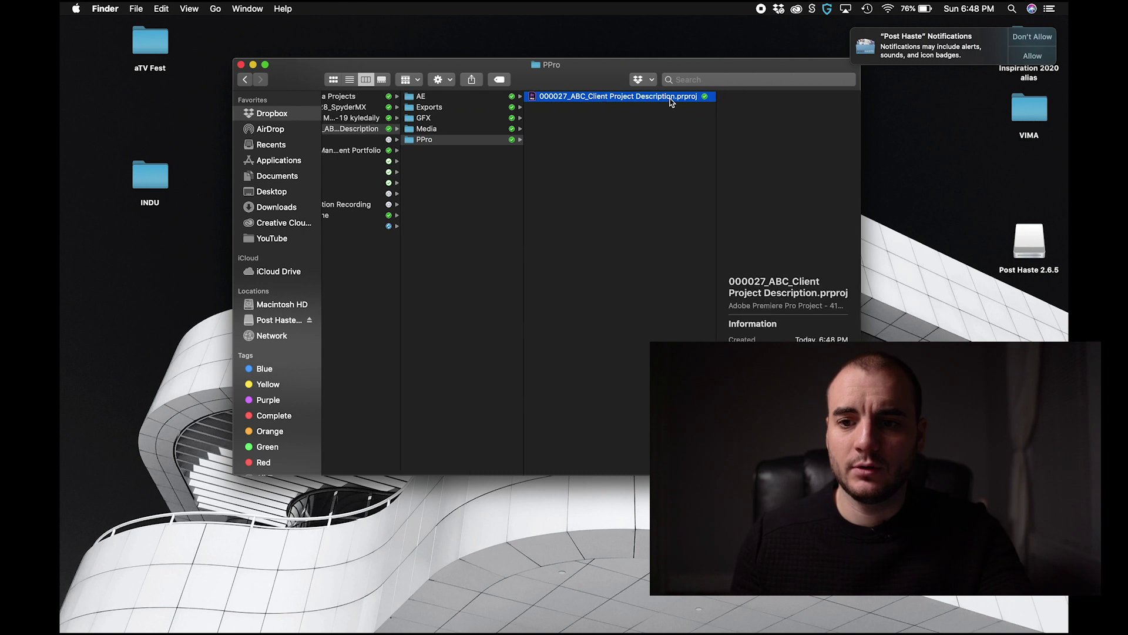
# Step: Open the 000027_ABC_Client Project Description .prproj in Premiere Pro and allow Post Haste notifications
pyautogui.doubleClick(666, 98)
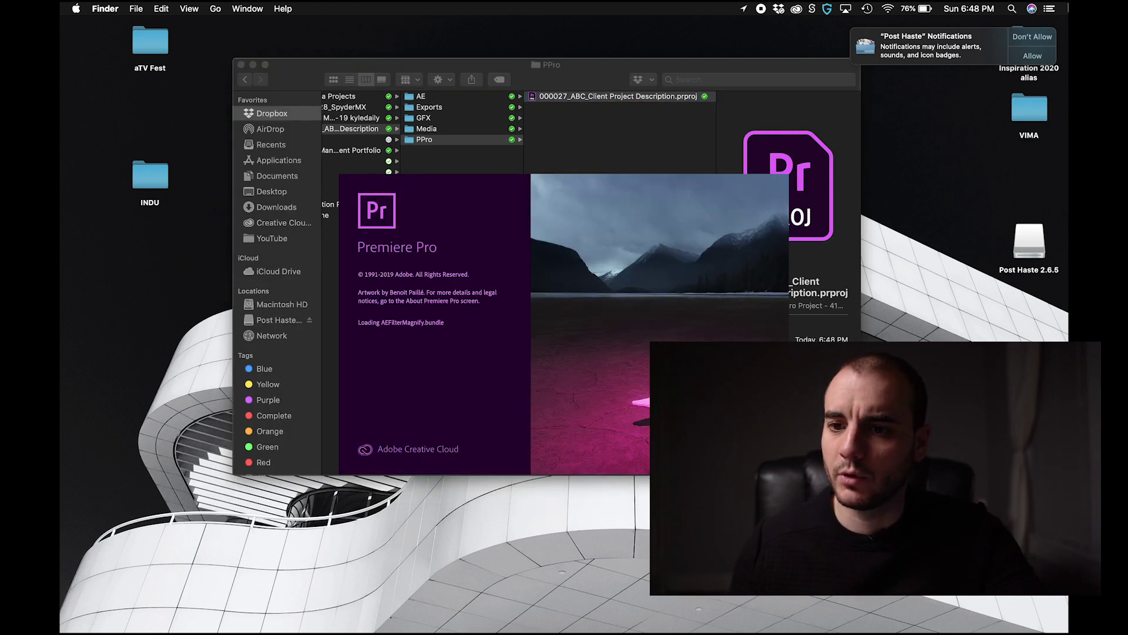
pyautogui.click(1032, 56)
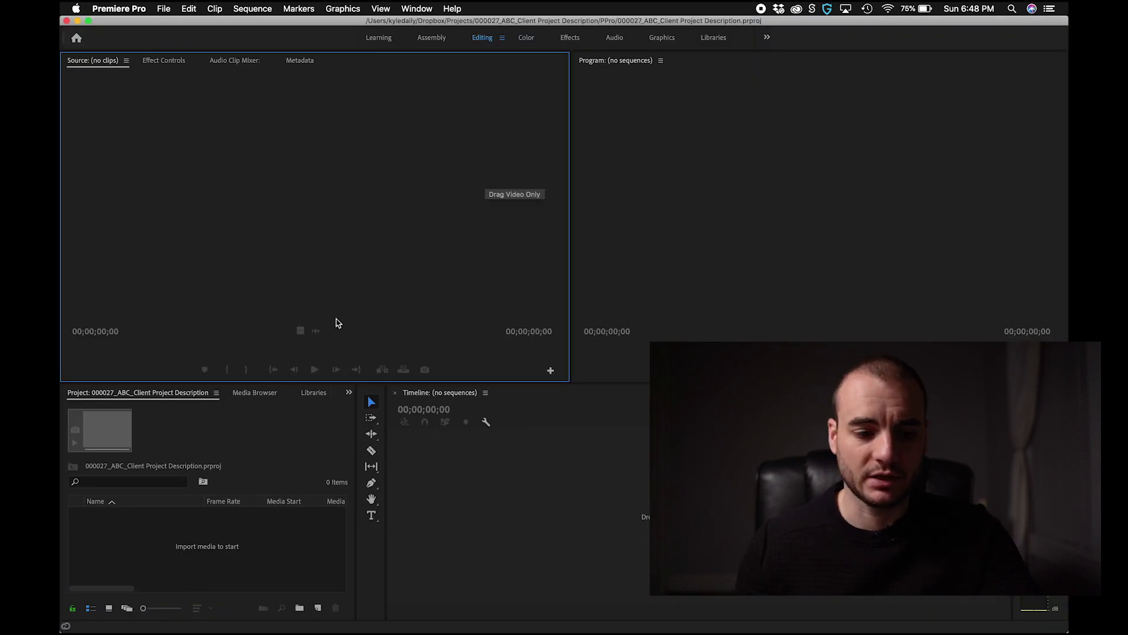
pyautogui.click(271, 536)
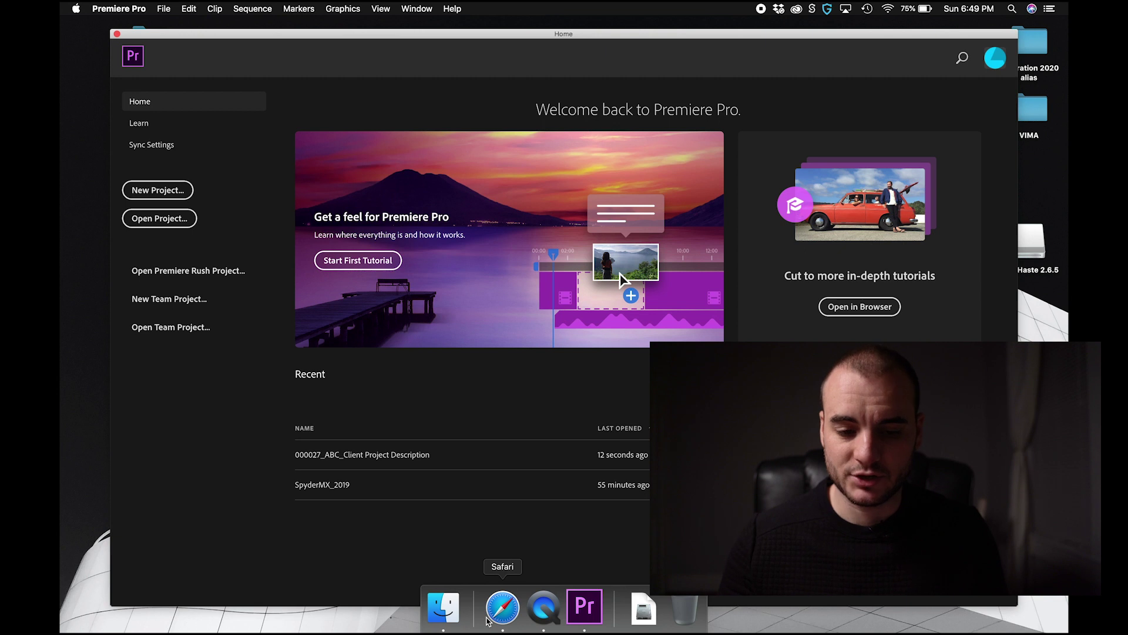
# Step: Hide Premiere, relaunch Post Haste, and open the YouTube template's [template].prproj from PPro
pyautogui.press('super+h')
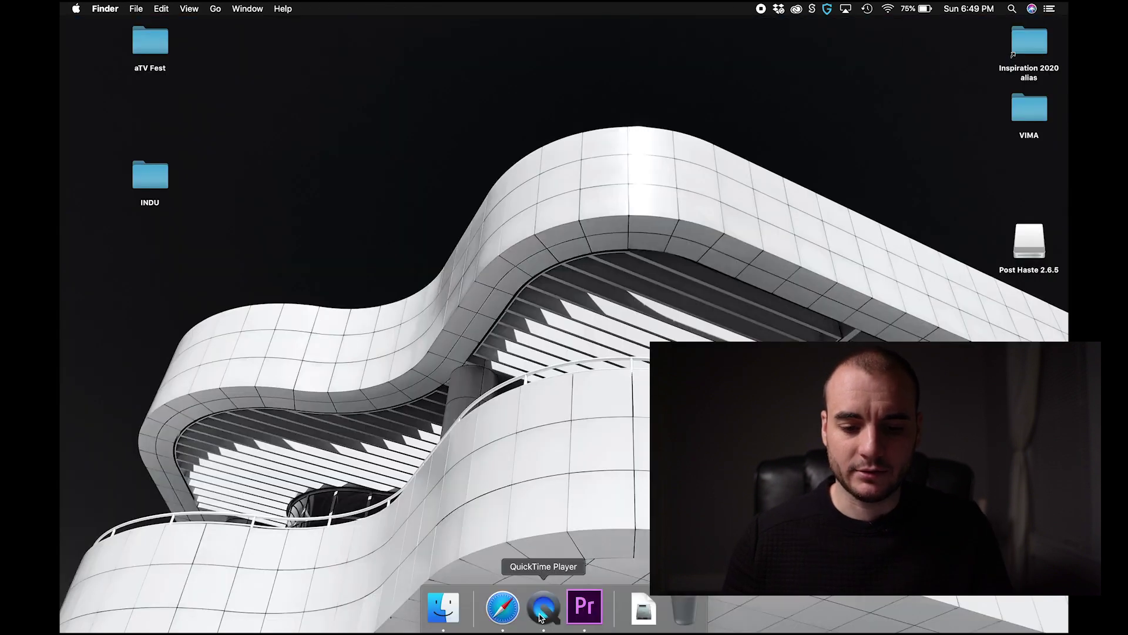
pyautogui.press('super+space')
pyautogui.write('post')
pyautogui.press('Return')
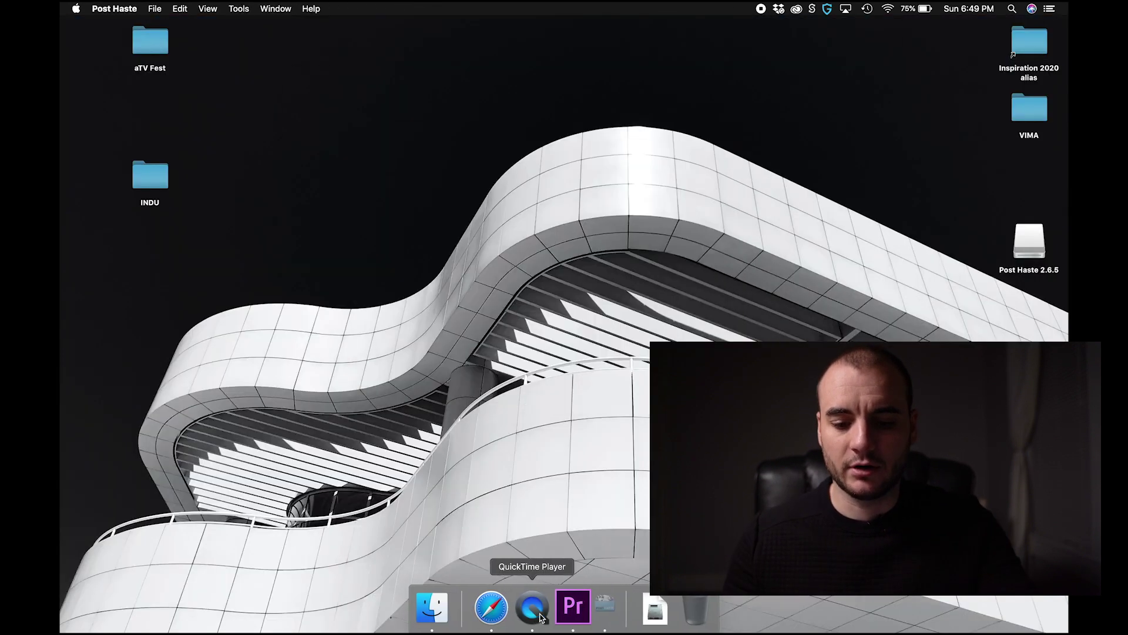
pyautogui.click(361, 97)
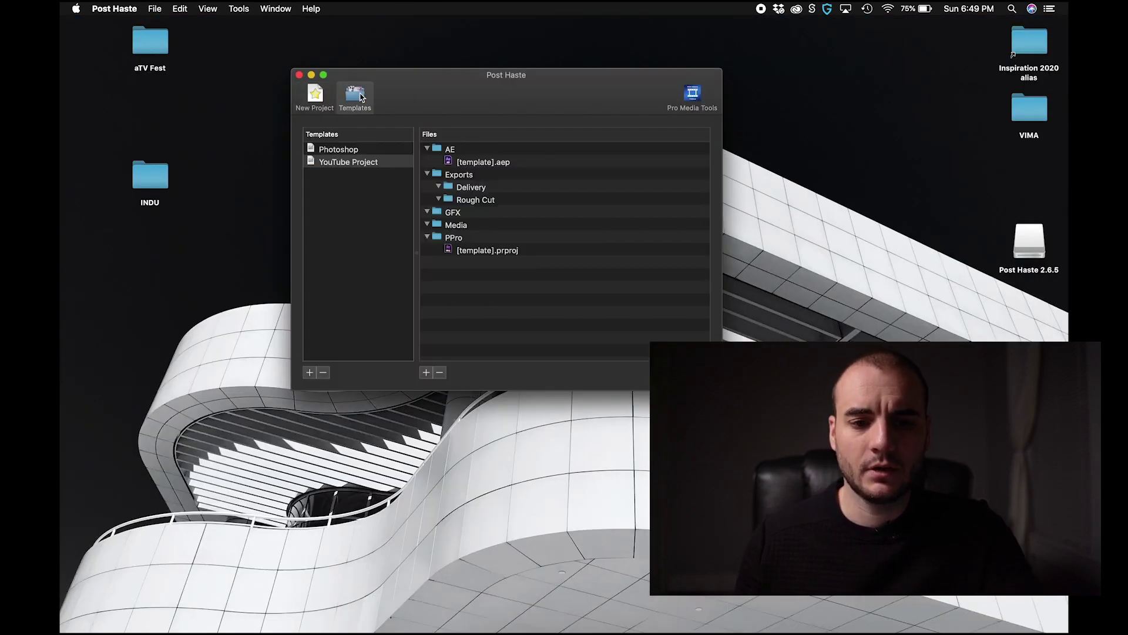
pyautogui.click(488, 165)
pyautogui.doubleClick(479, 251)
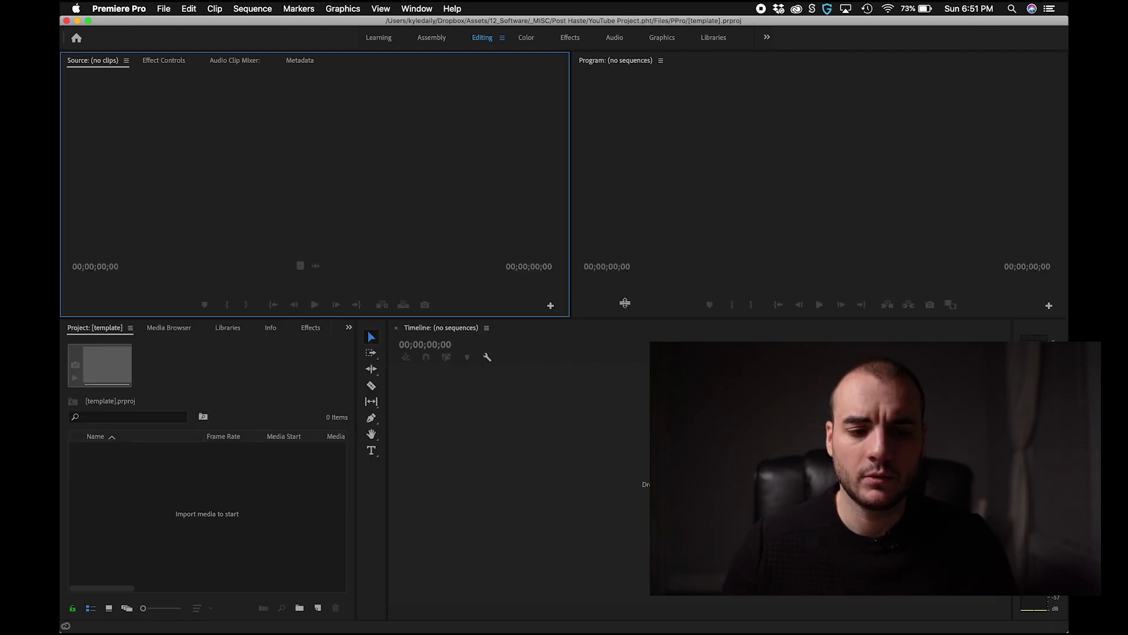
# Step: Open a Finder window on Dropbox > Projects > the new 000027 project folder
pyautogui.click(422, 620)
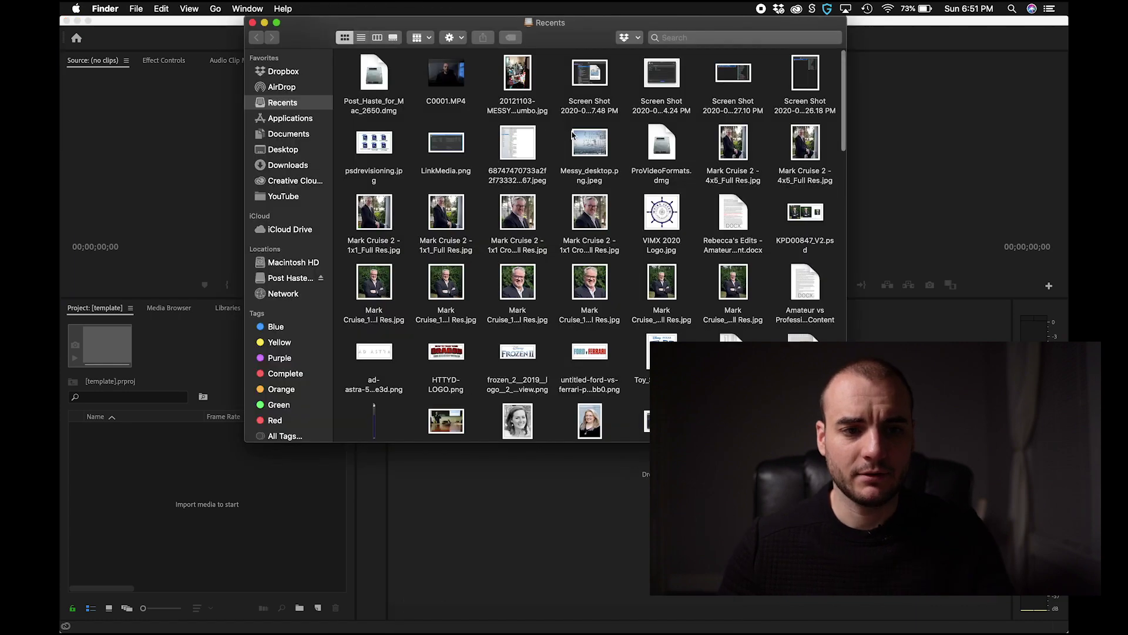
pyautogui.click(297, 73)
pyautogui.click(376, 110)
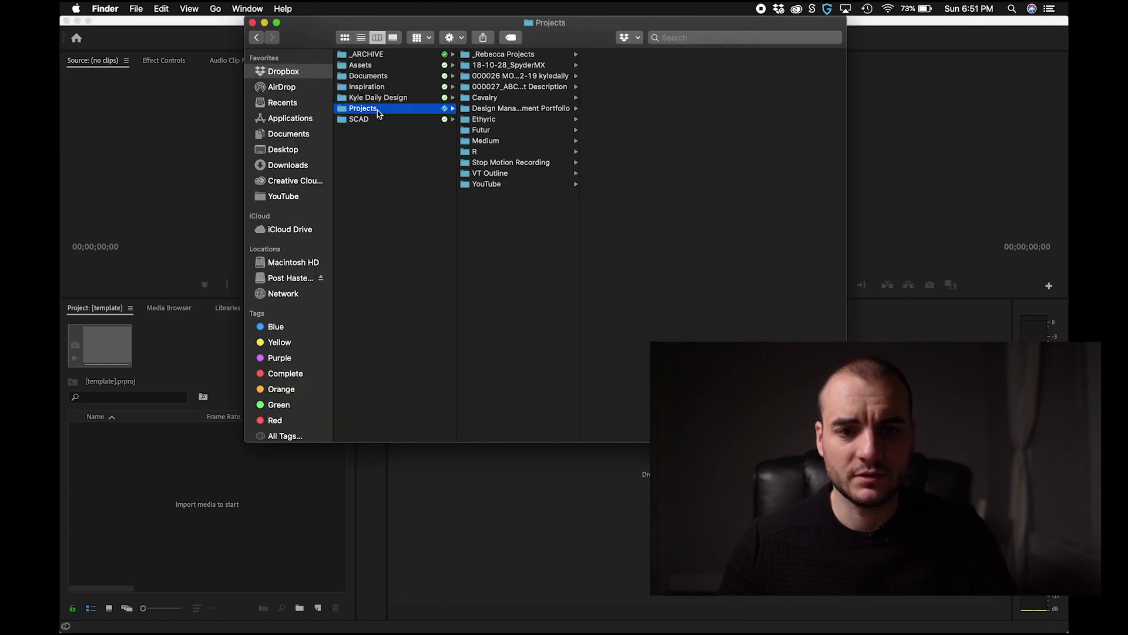
pyautogui.click(536, 85)
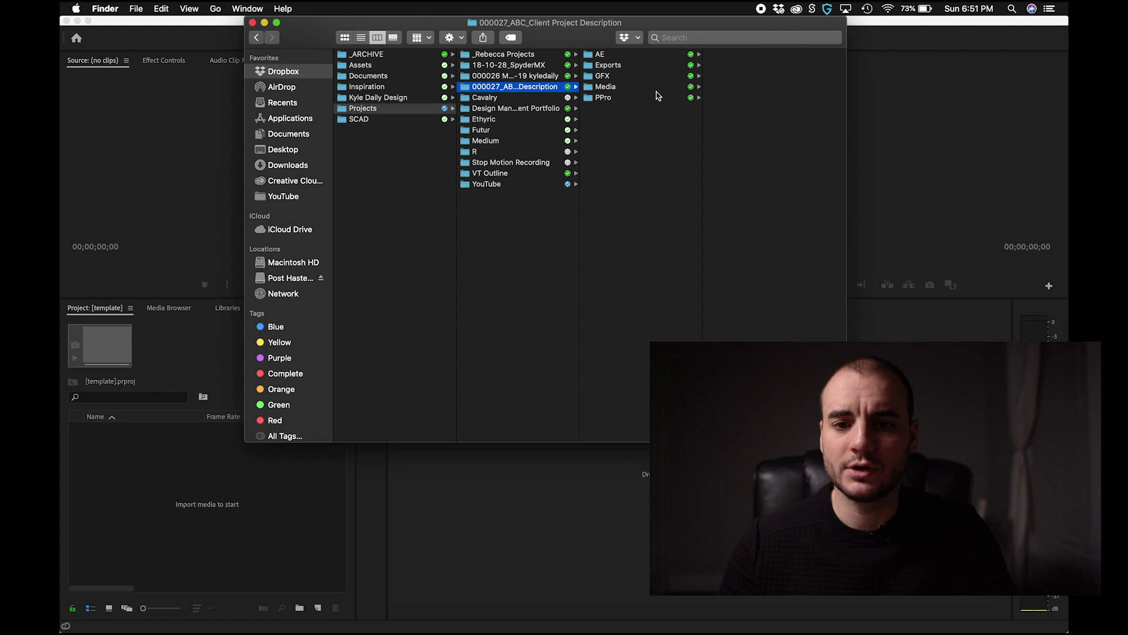
pyautogui.moveTo(667, 27); pyautogui.dragTo(872, 27)
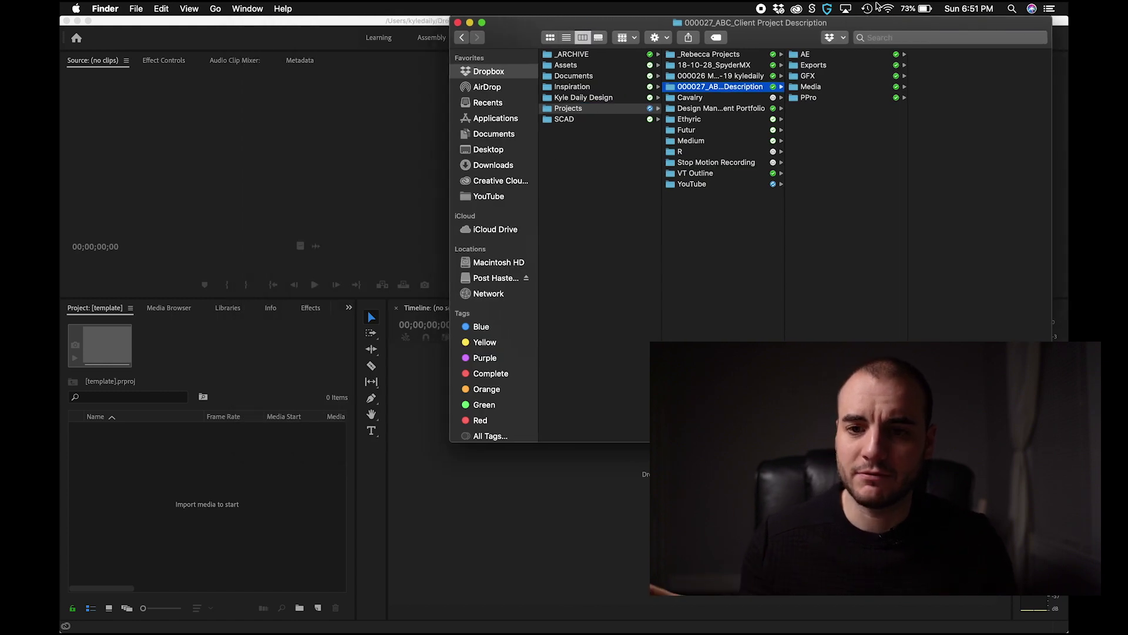
# Step: Create Sequences, GFX and Media bins in the template project
pyautogui.rightClick(226, 417)
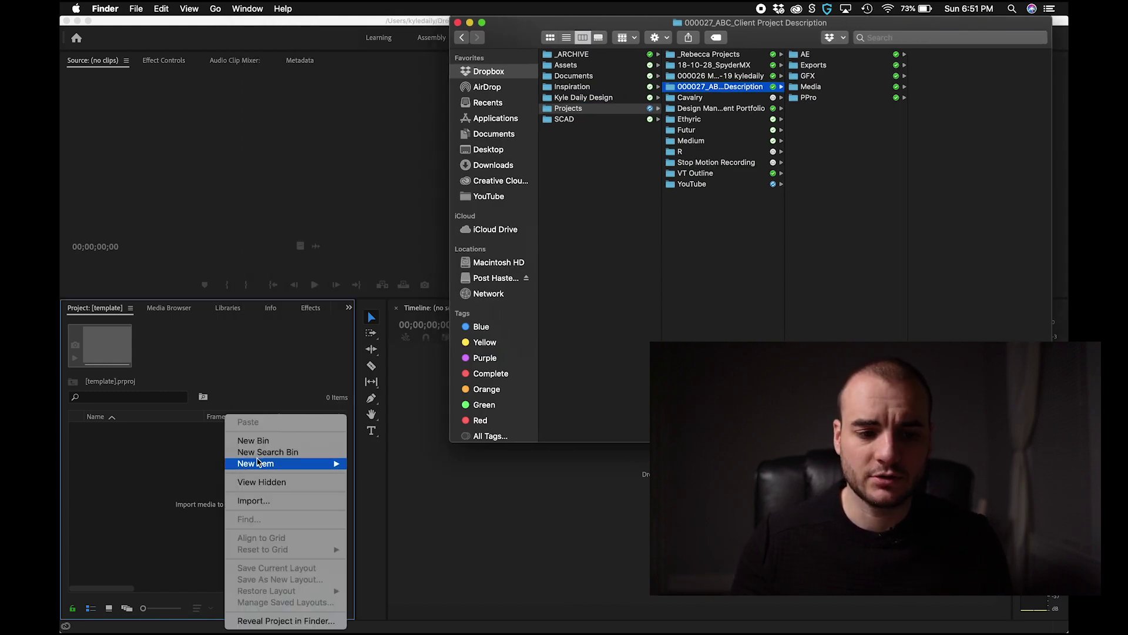
pyautogui.click(265, 446)
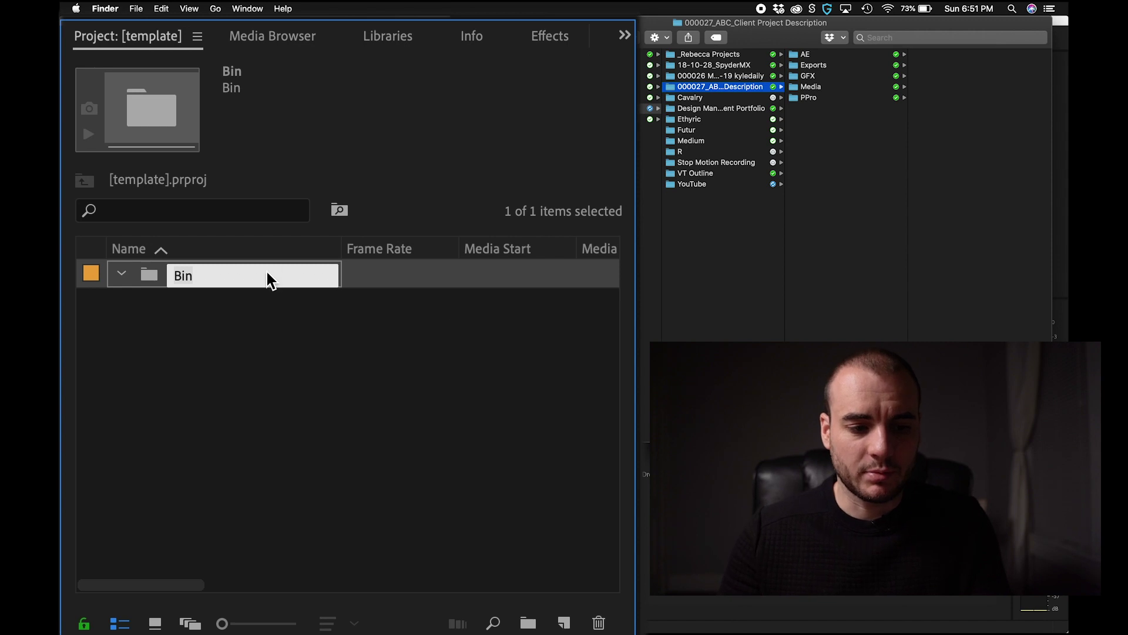
pyautogui.click(155, 431)
pyautogui.write('Sequences')
pyautogui.click(548, 584)
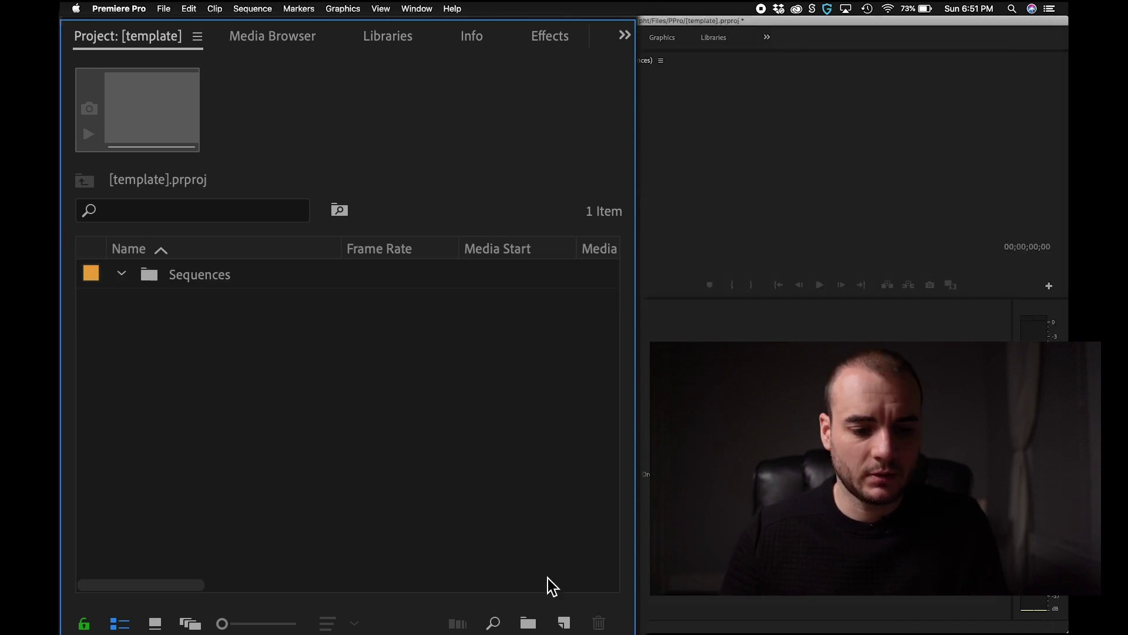
pyautogui.click(529, 622)
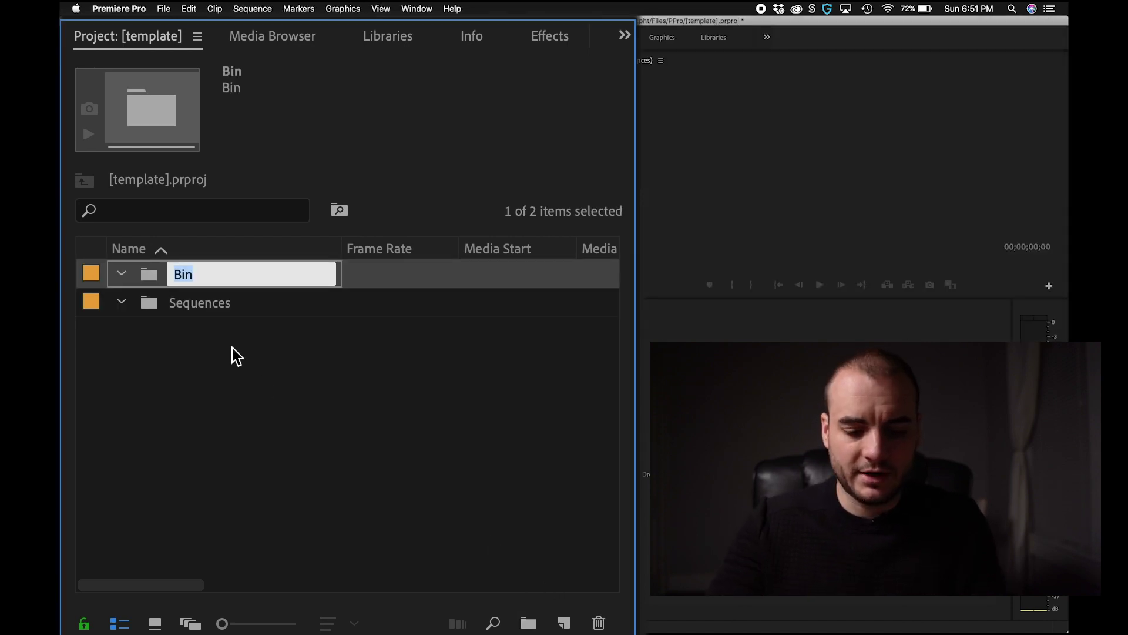
pyautogui.write('GFX')
pyautogui.click(528, 622)
pyautogui.write('Media')
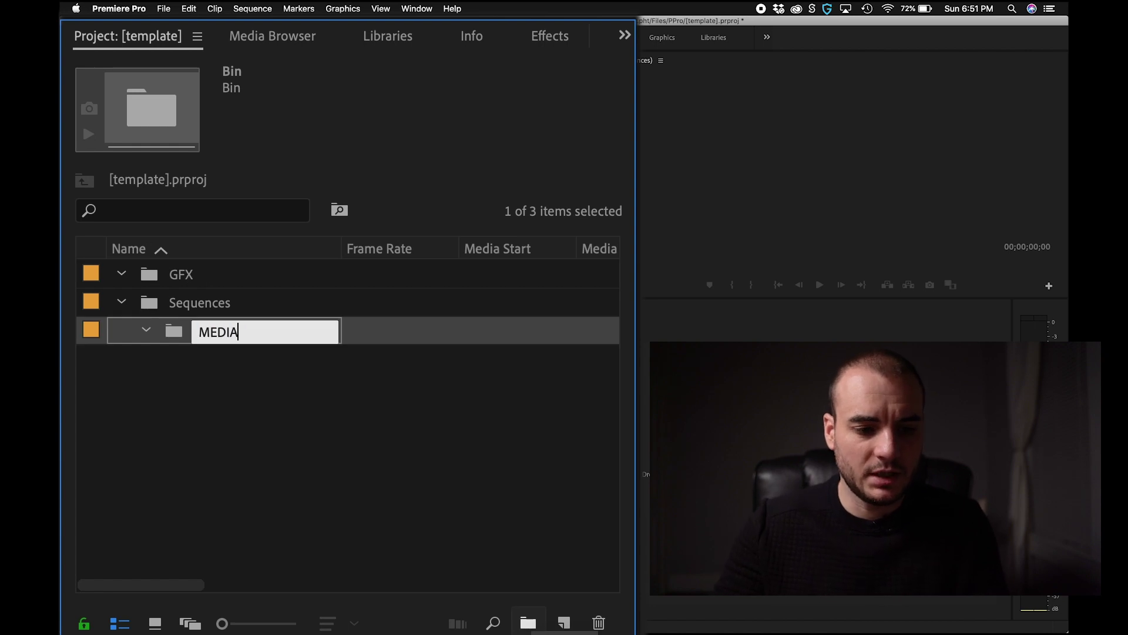
# Step: Create Rough Cuts and Delivery bins and nest them inside Sequences
pyautogui.click(528, 622)
pyautogui.write('Rough Cuts')
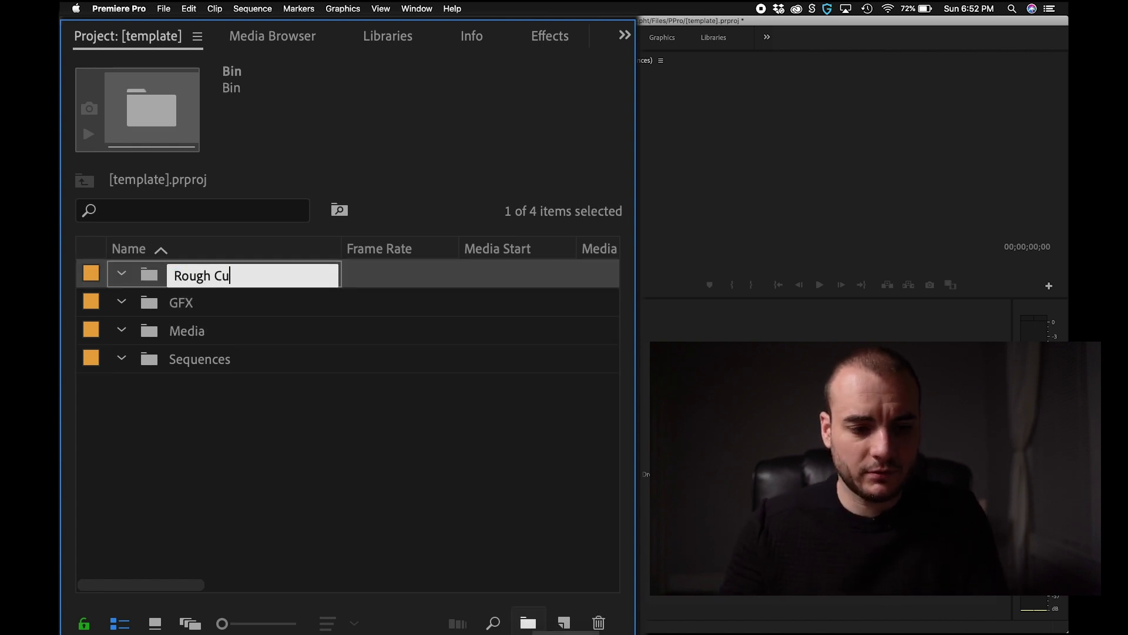
pyautogui.press('Tab')
pyautogui.press('Escape')
pyautogui.moveTo(218, 364); pyautogui.dragTo(218, 365)
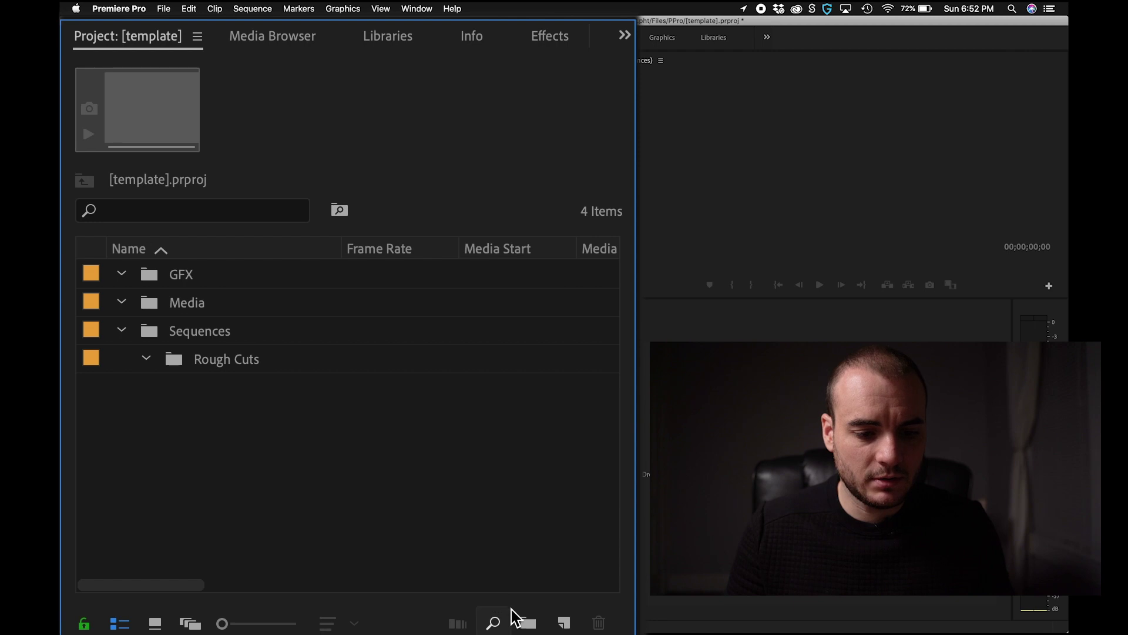
pyautogui.click(528, 623)
pyautogui.write('Final')
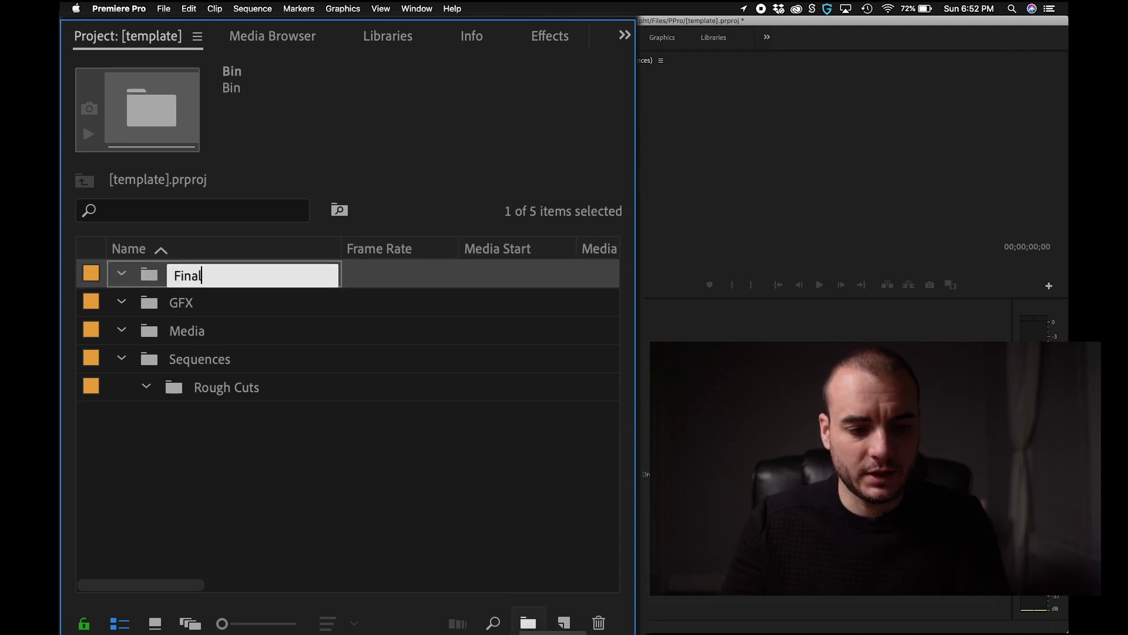
pyautogui.write('Delivery')
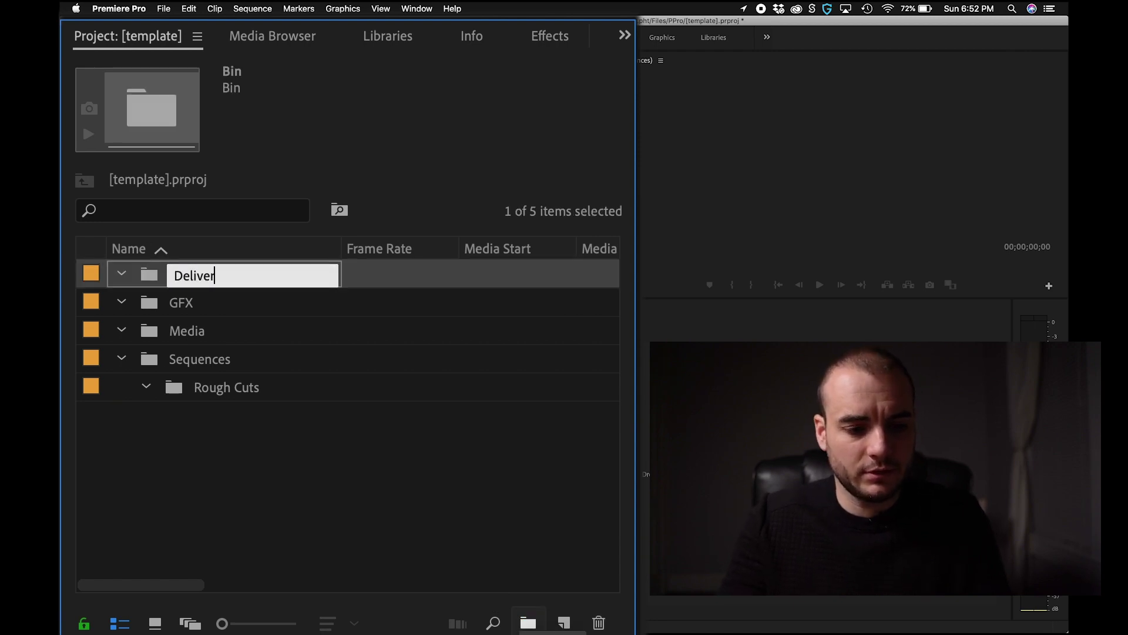
pyautogui.press('Tab')
pyautogui.click(199, 278)
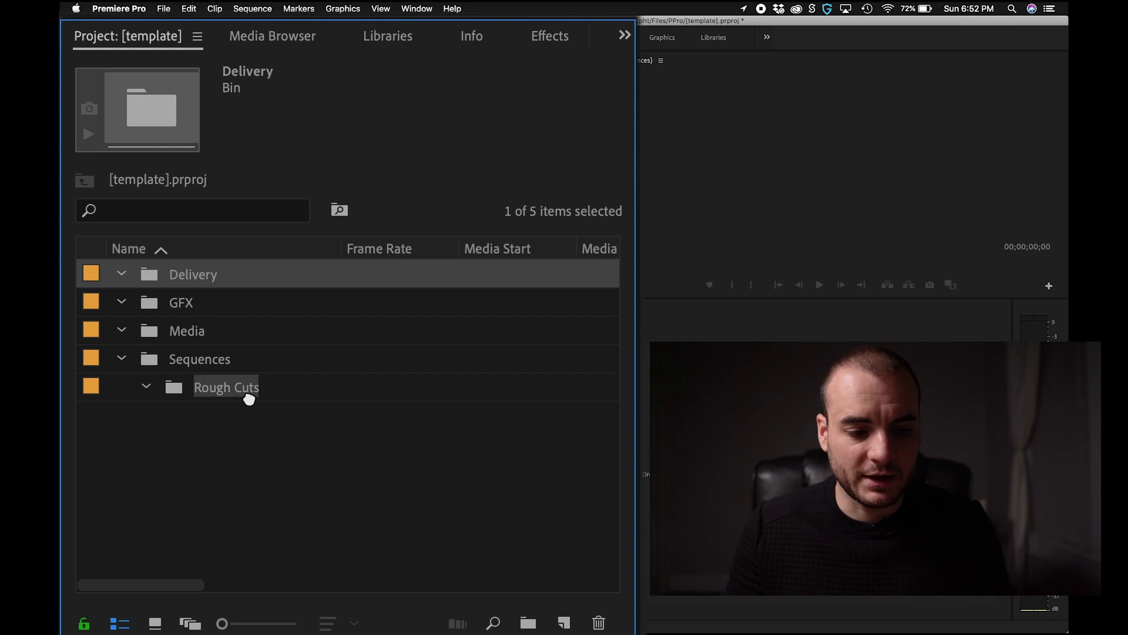
pyautogui.moveTo(200, 369); pyautogui.dragTo(200, 366)
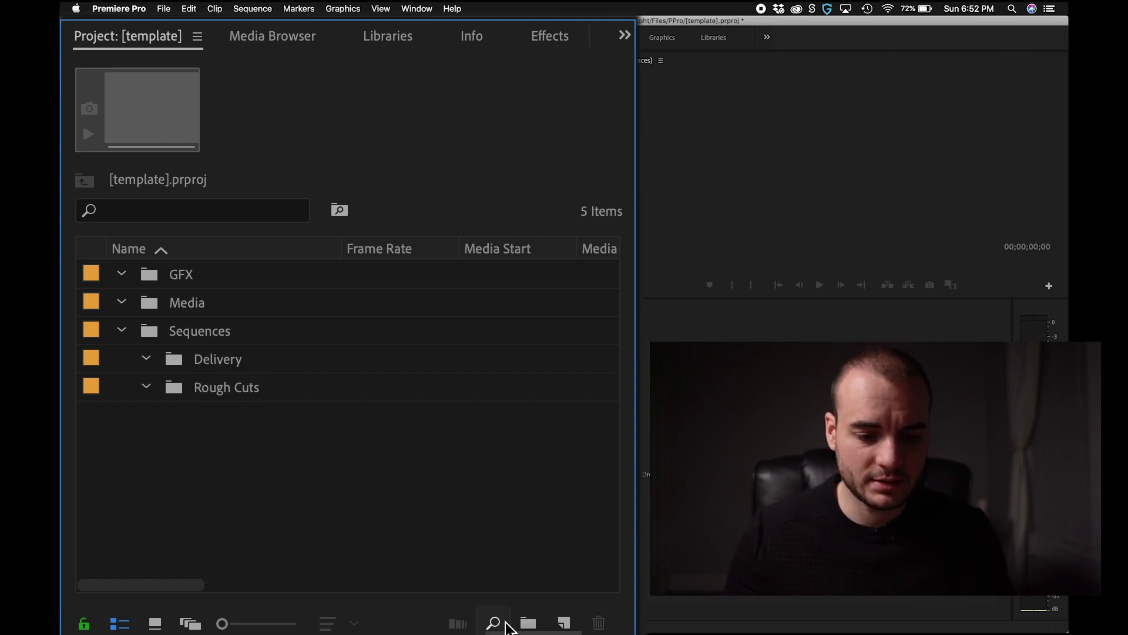
# Step: Create a Nest bin and move it into Sequences
pyautogui.click(527, 624)
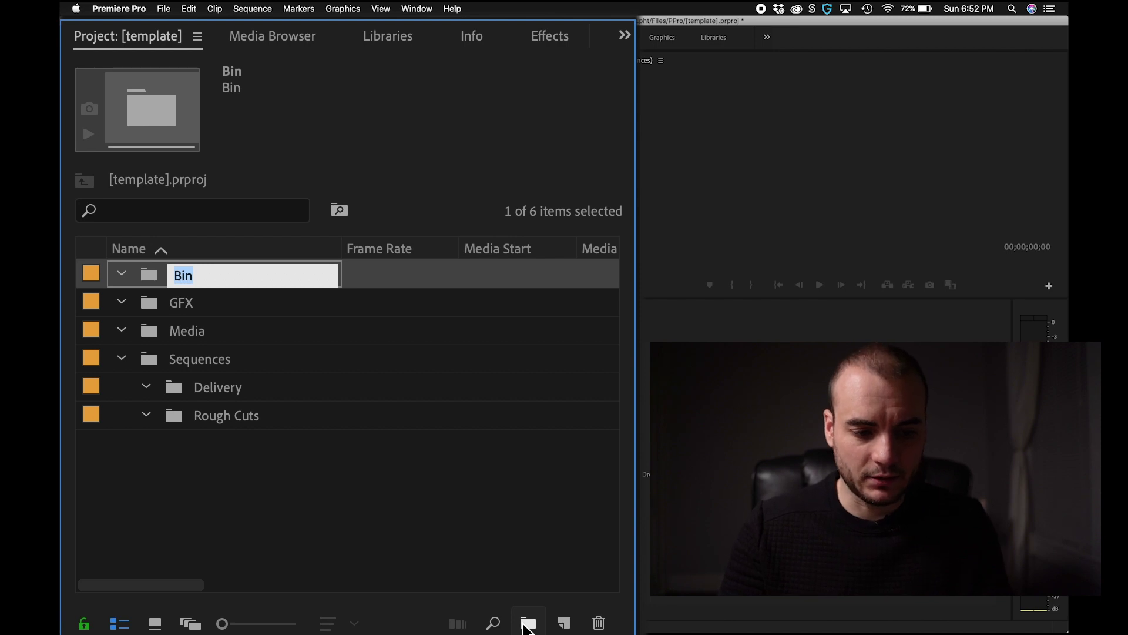
pyautogui.write('Nest')
pyautogui.press('Return')
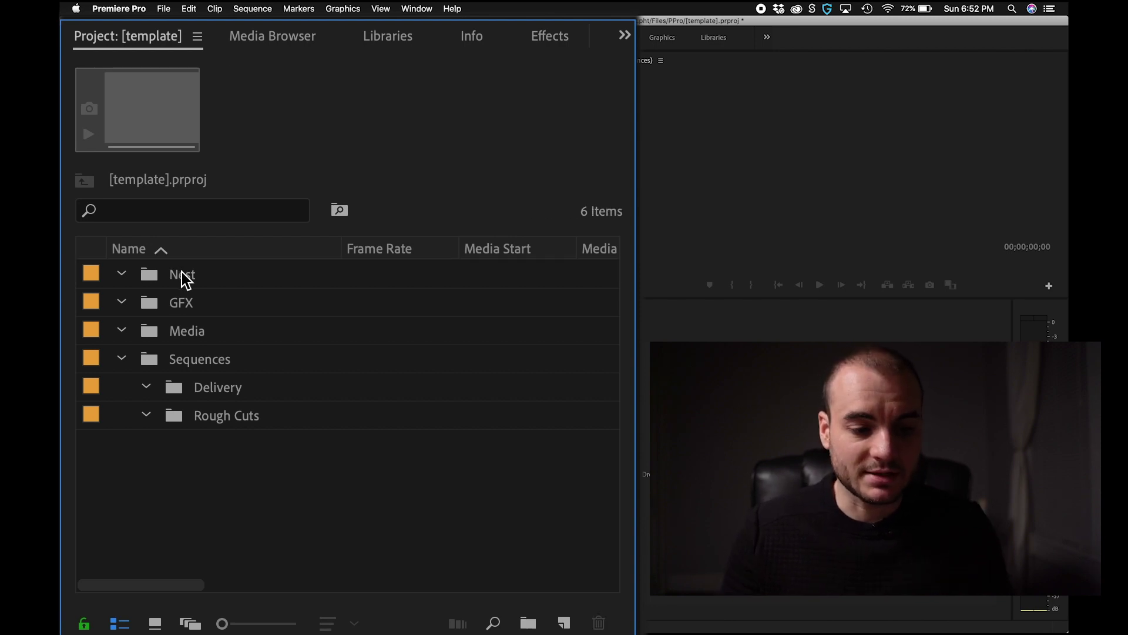
pyautogui.moveTo(181, 271); pyautogui.dragTo(210, 365)
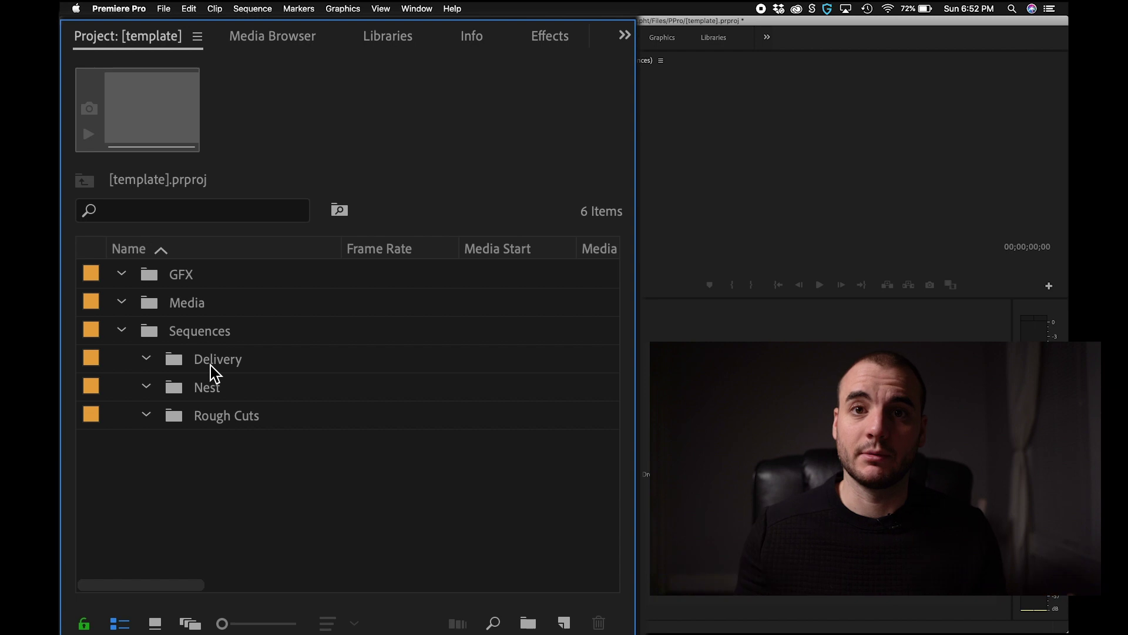
# Step: Create Audio, Footage and AE bins
pyautogui.click(528, 623)
pyautogui.write('Audio')
pyautogui.press('Return')
pyautogui.click(529, 622)
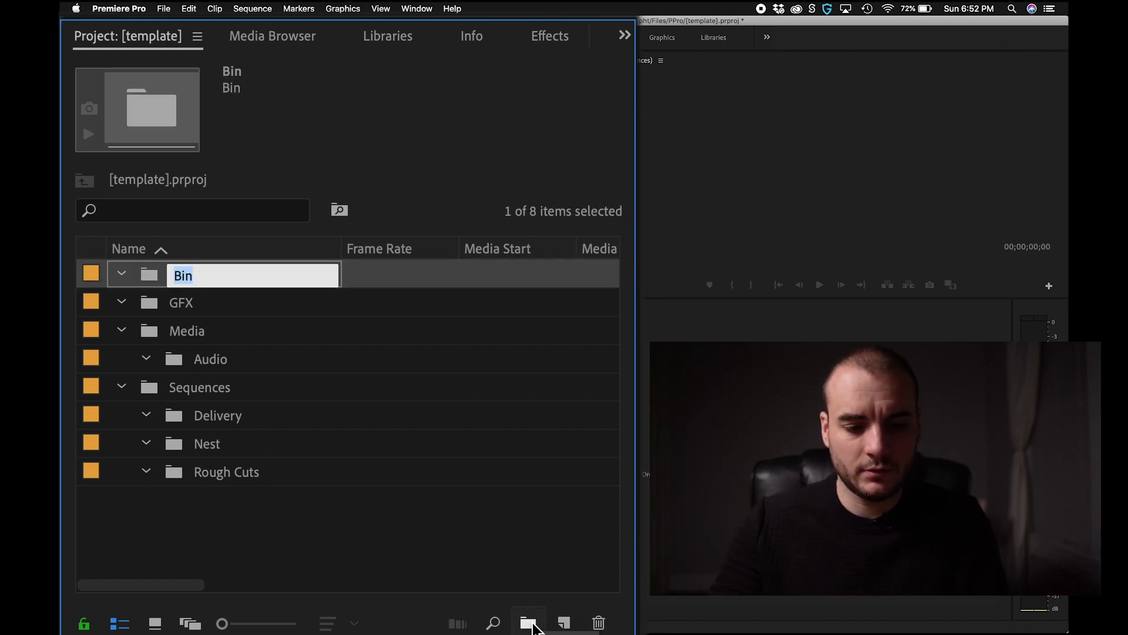
pyautogui.write('Footage')
pyautogui.press('Return')
pyautogui.click(528, 622)
pyautogui.write('AE')
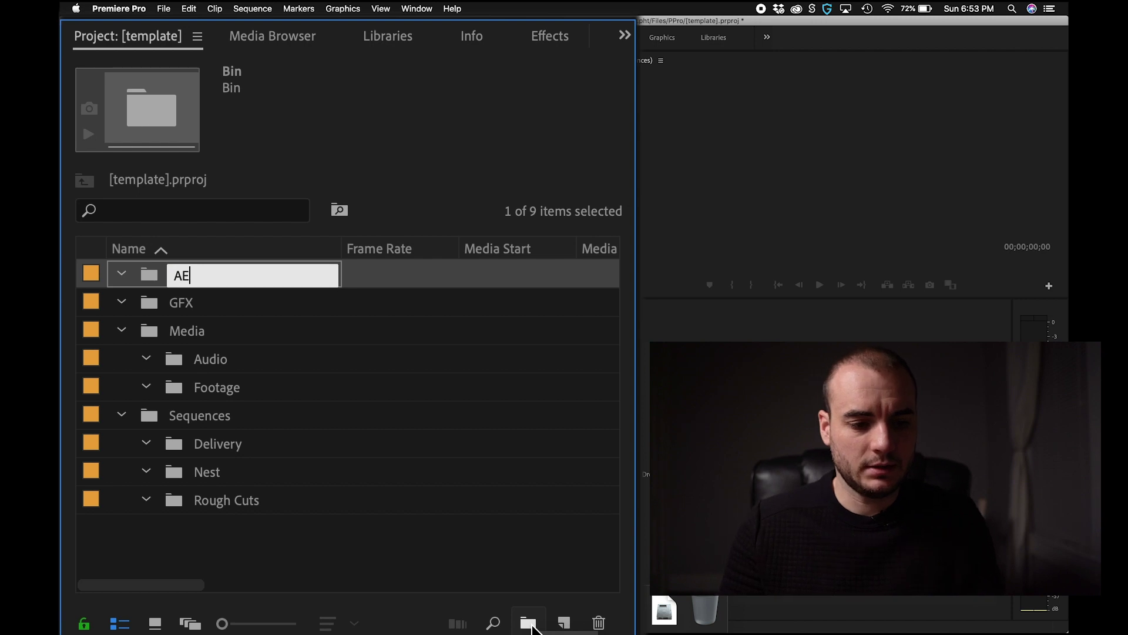
pyautogui.press('Return')
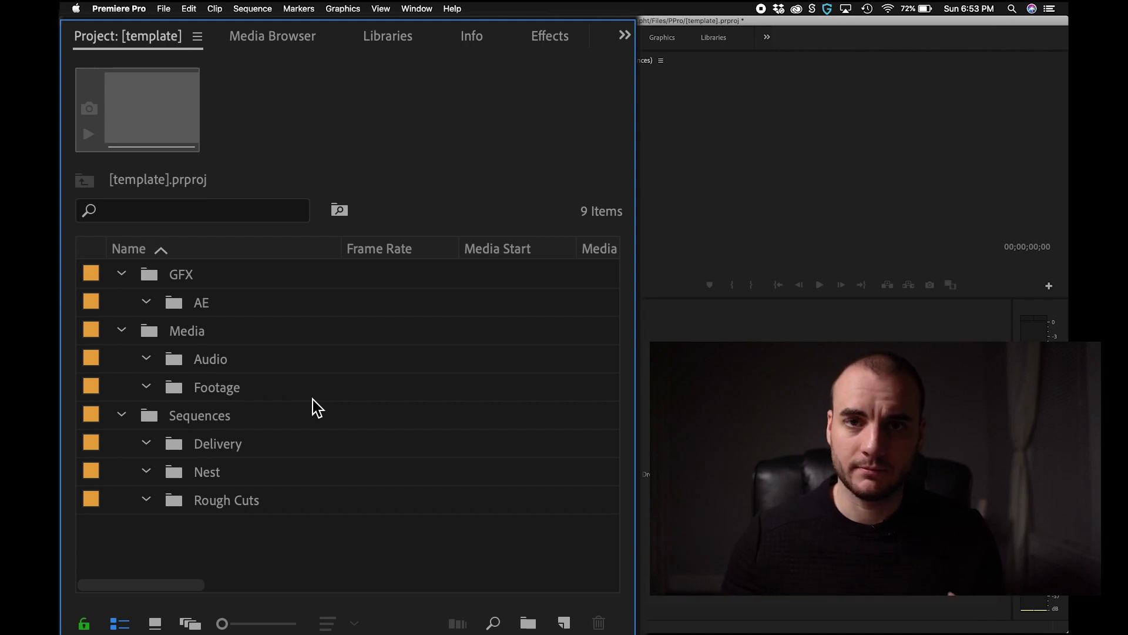
# Step: Add Music and SFX bins inside Audio and save the template project
pyautogui.click(227, 397)
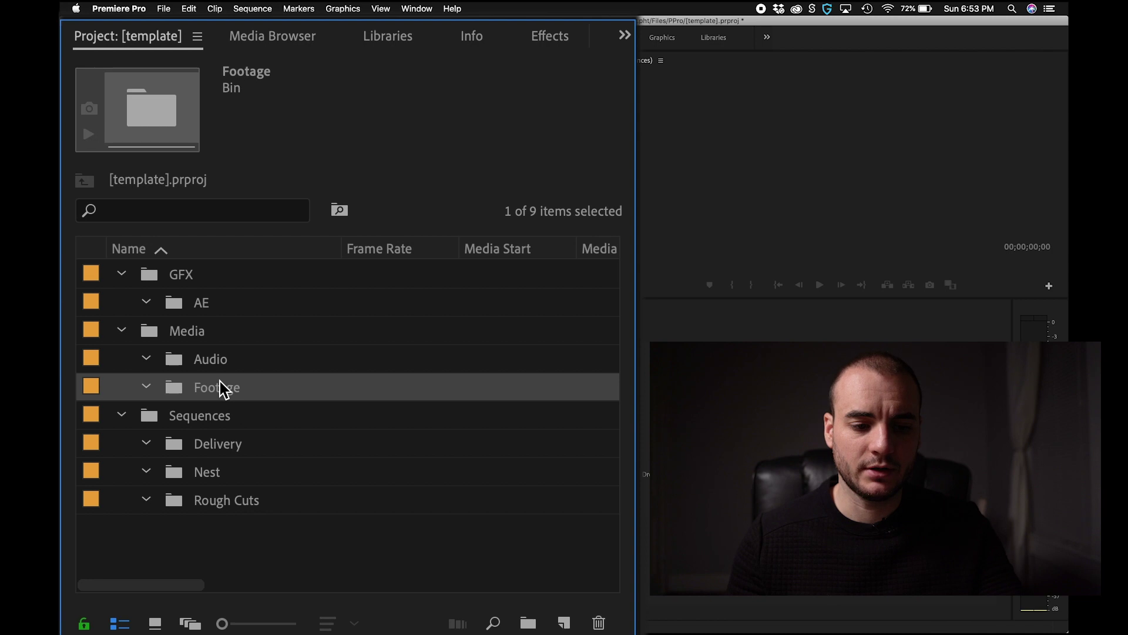
pyautogui.click(218, 363)
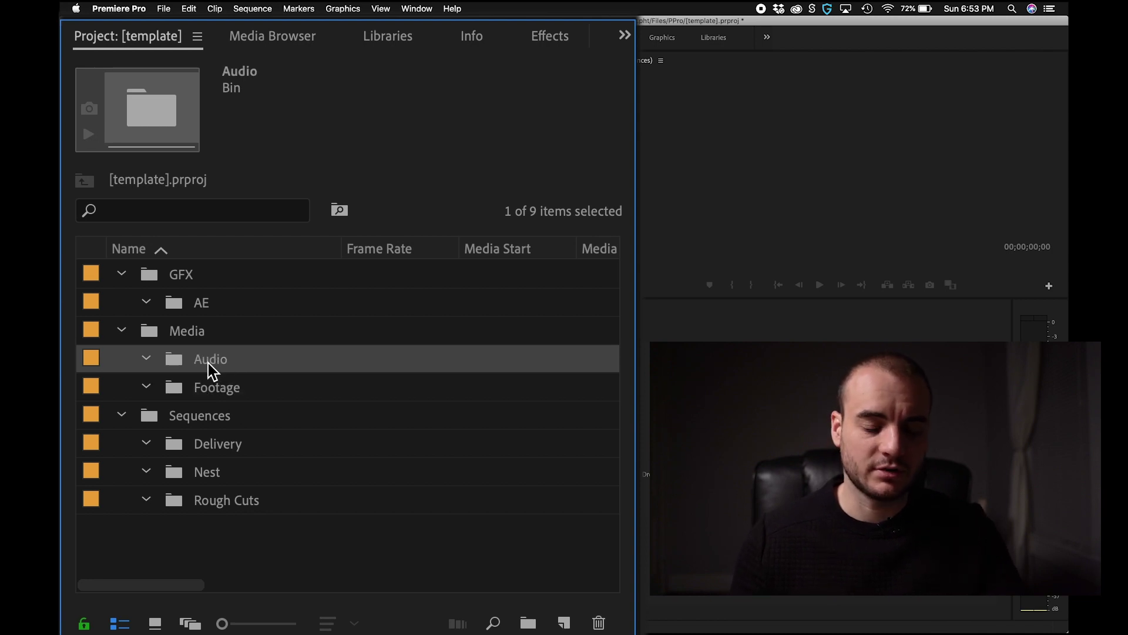
pyautogui.click(529, 623)
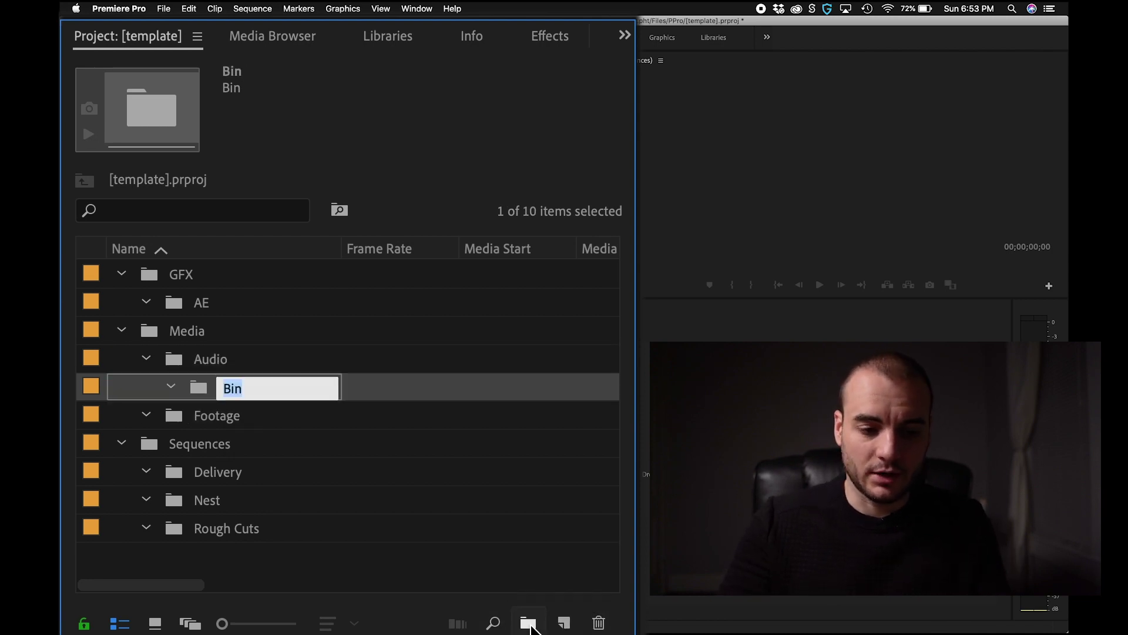
pyautogui.write('Music')
pyautogui.press('Tab')
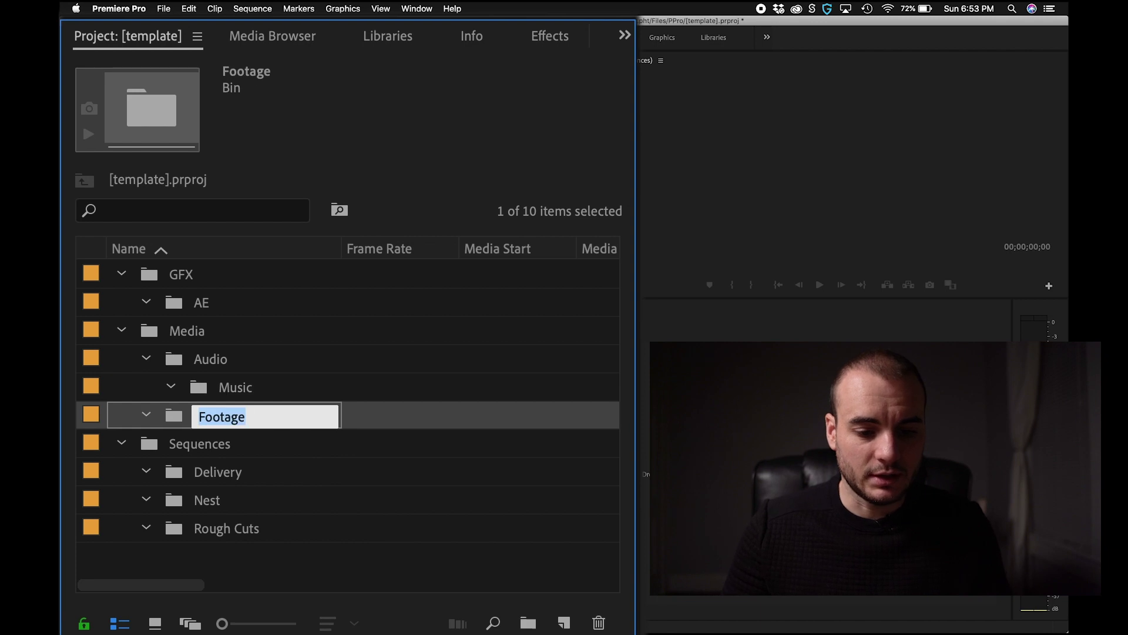
pyautogui.click(206, 364)
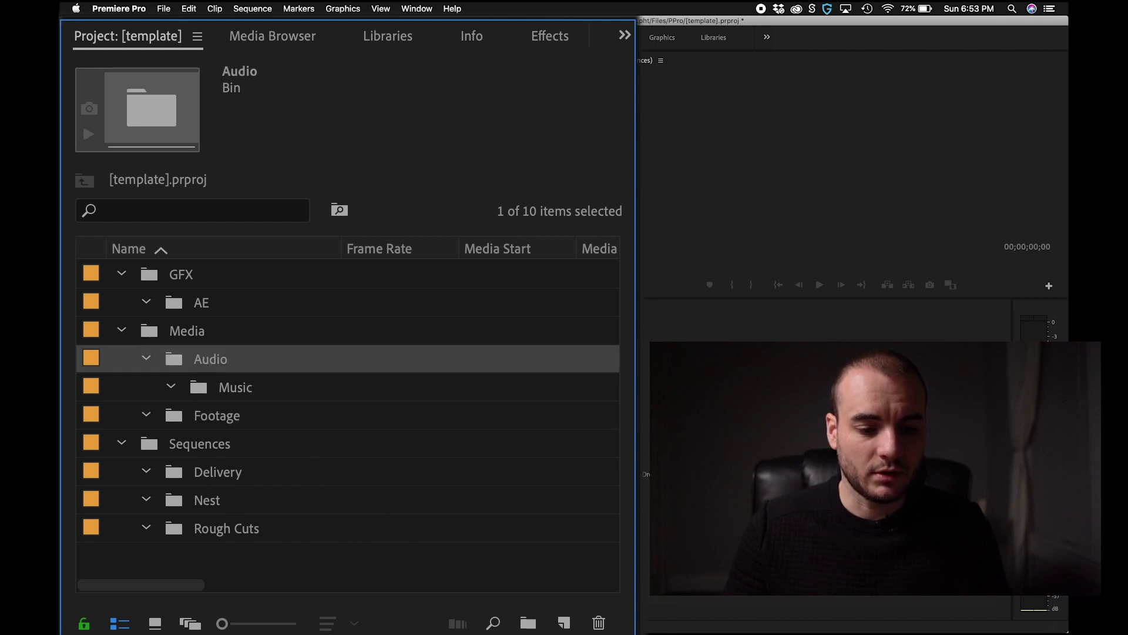
pyautogui.click(528, 623)
pyautogui.write('SFX')
pyautogui.press('Tab')
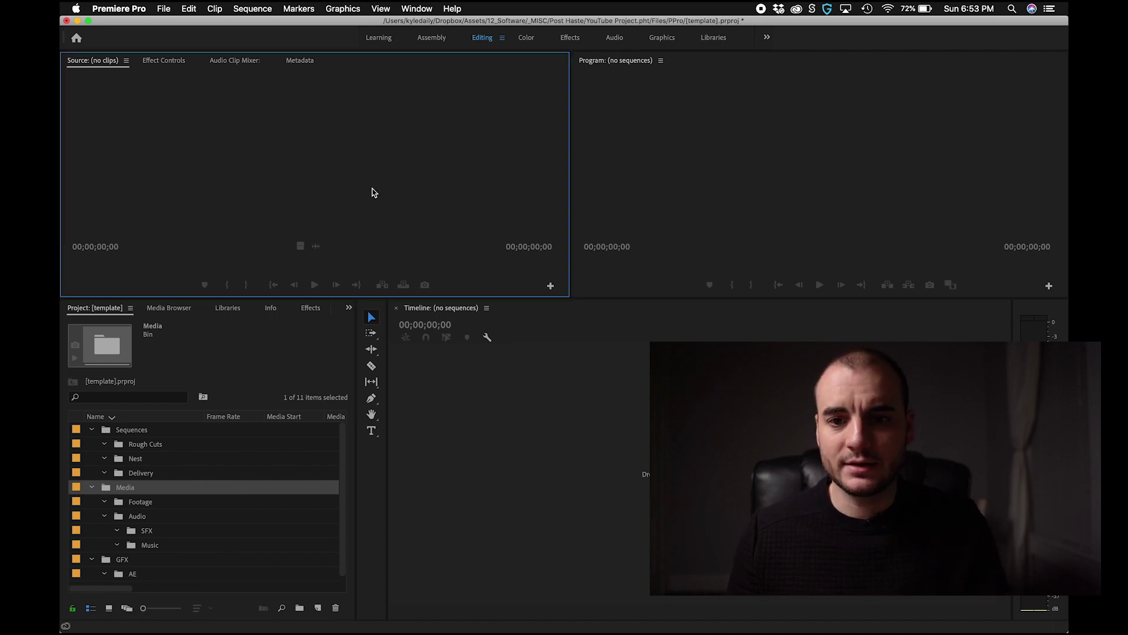
pyautogui.press('super+s')
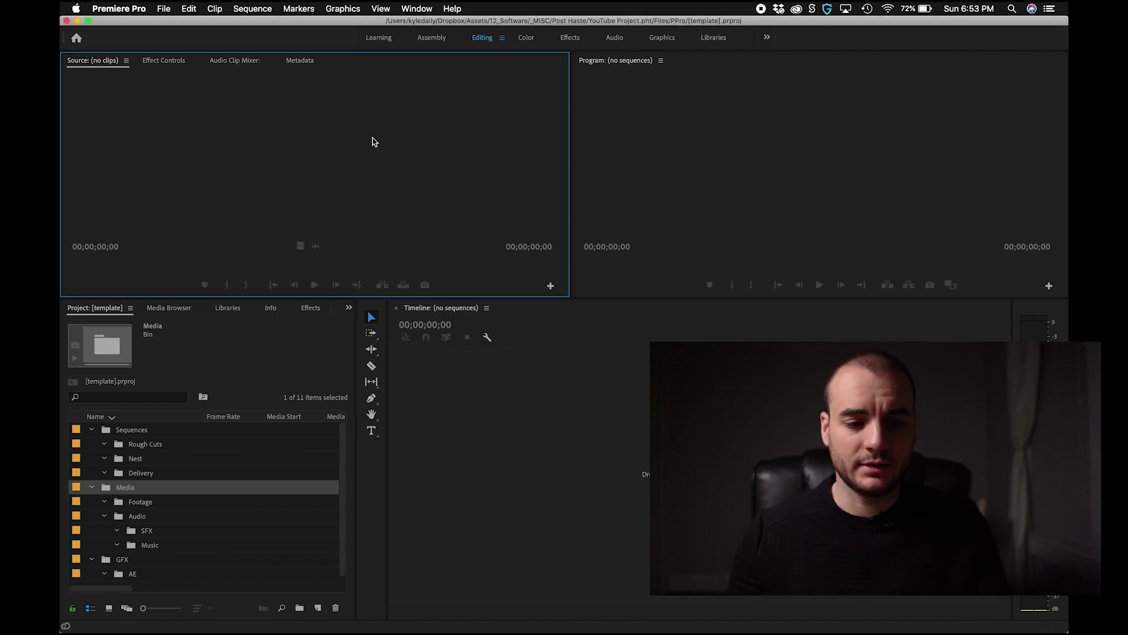
# Step: Close the template project and change Post Haste's Project Name to 'Client Project Description 2'
pyautogui.press('shift+super+w')
pyautogui.press('super+Tab')
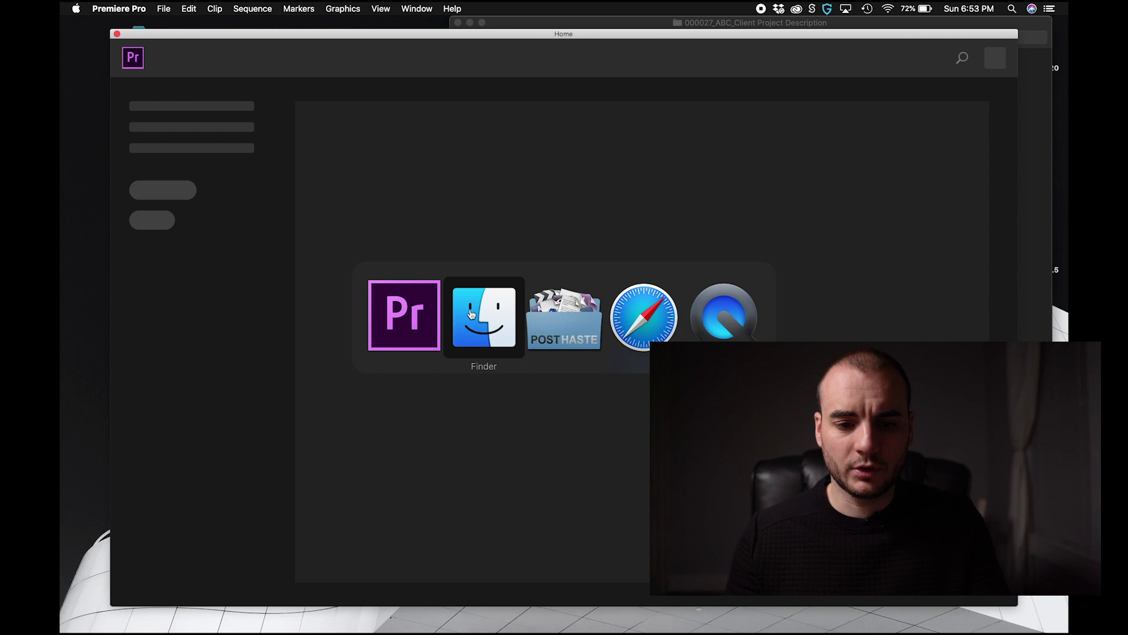
pyautogui.click(564, 317)
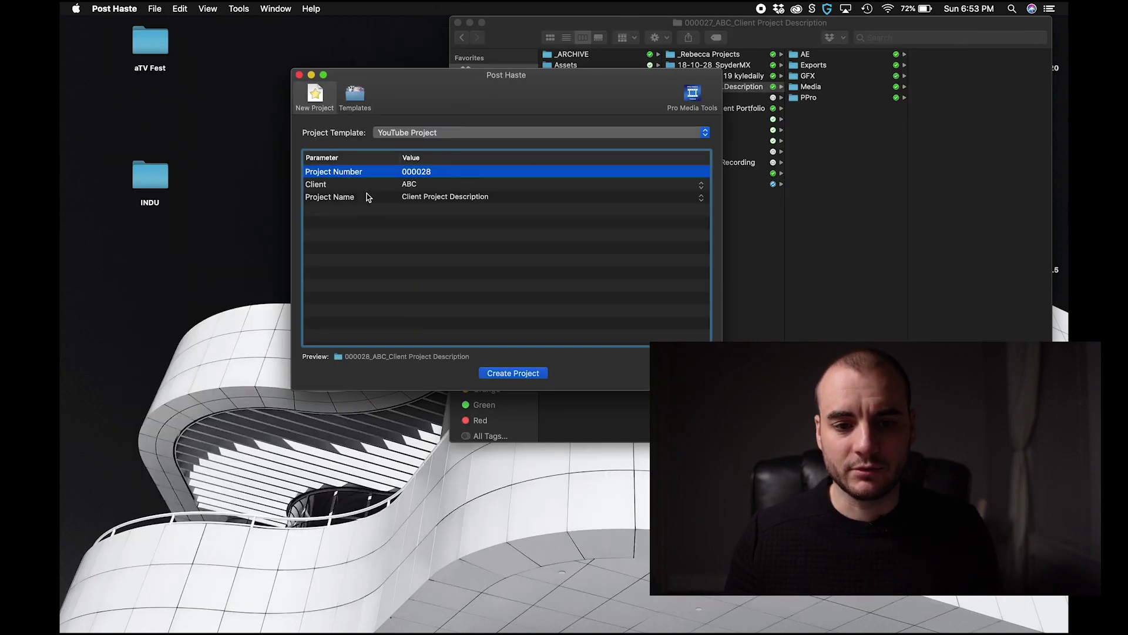
pyautogui.click(507, 200)
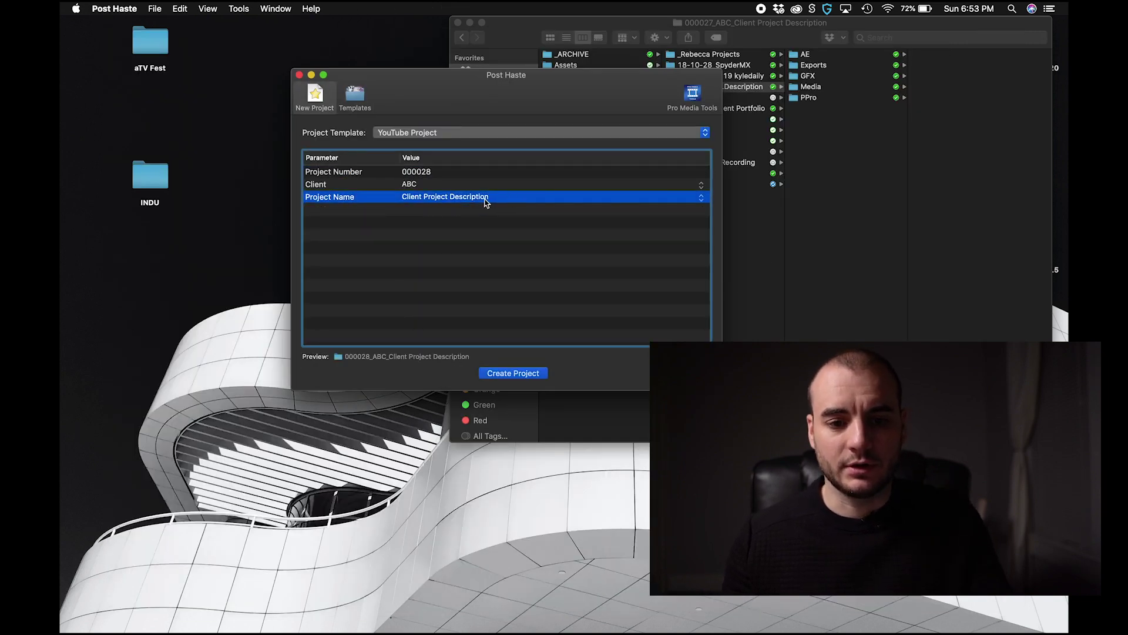
pyautogui.click(486, 200)
pyautogui.write('2')
pyautogui.press('Return')
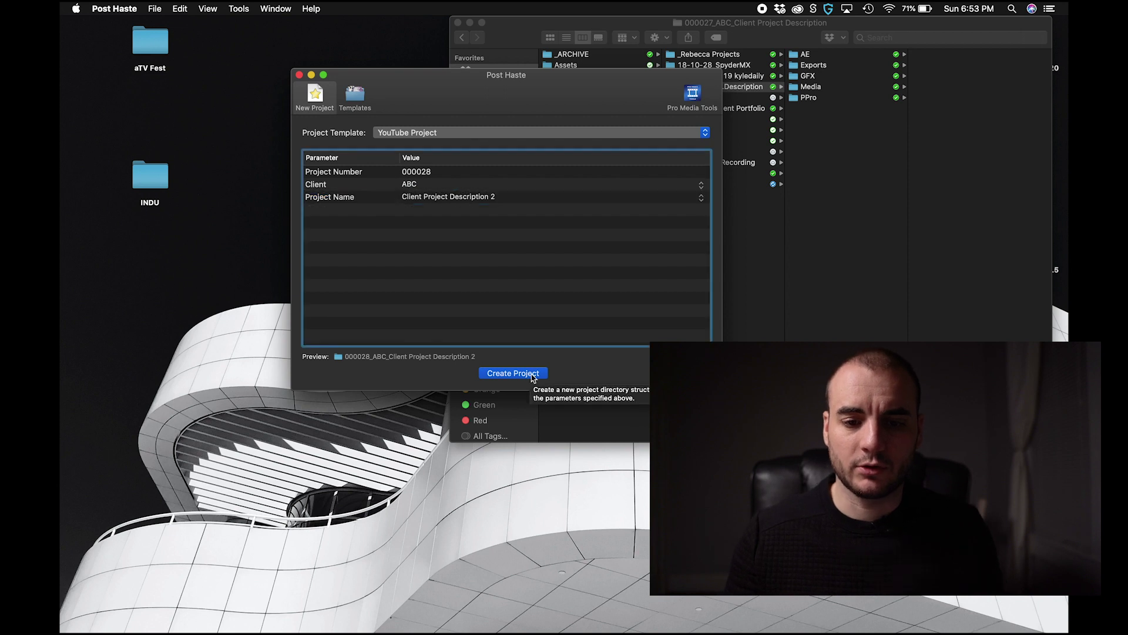
# Step: Create project 000028_ABC_Client Project Description 2 and open its Premiere project from the PPro folder
pyautogui.click(513, 373)
pyautogui.moveTo(750, 38); pyautogui.dragTo(415, 6)
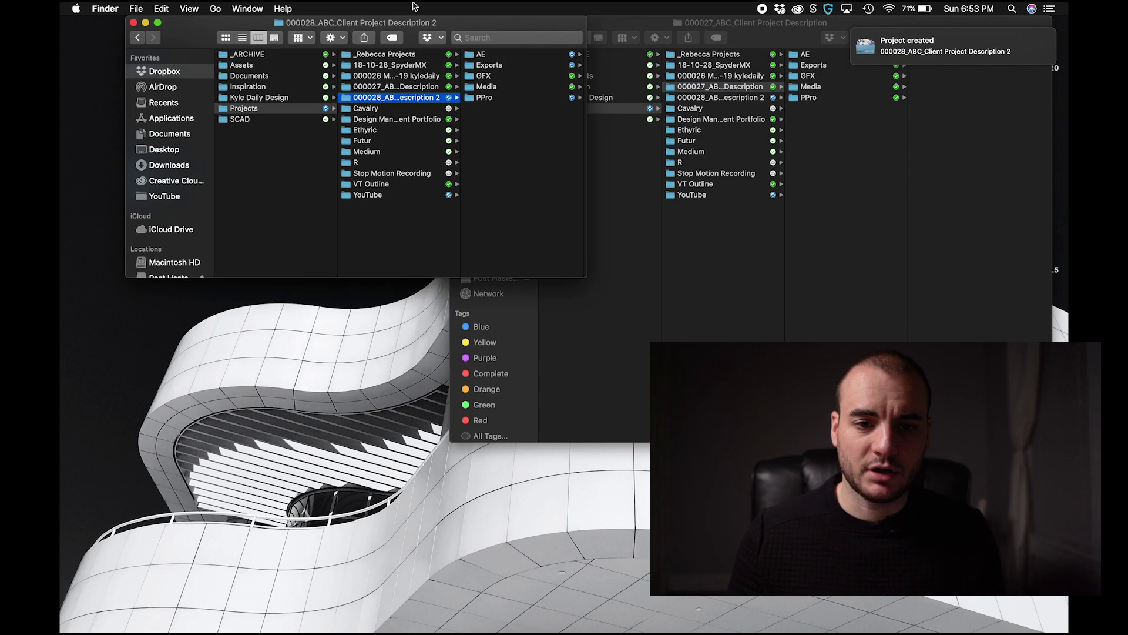
pyautogui.click(527, 102)
pyautogui.doubleClick(525, 69)
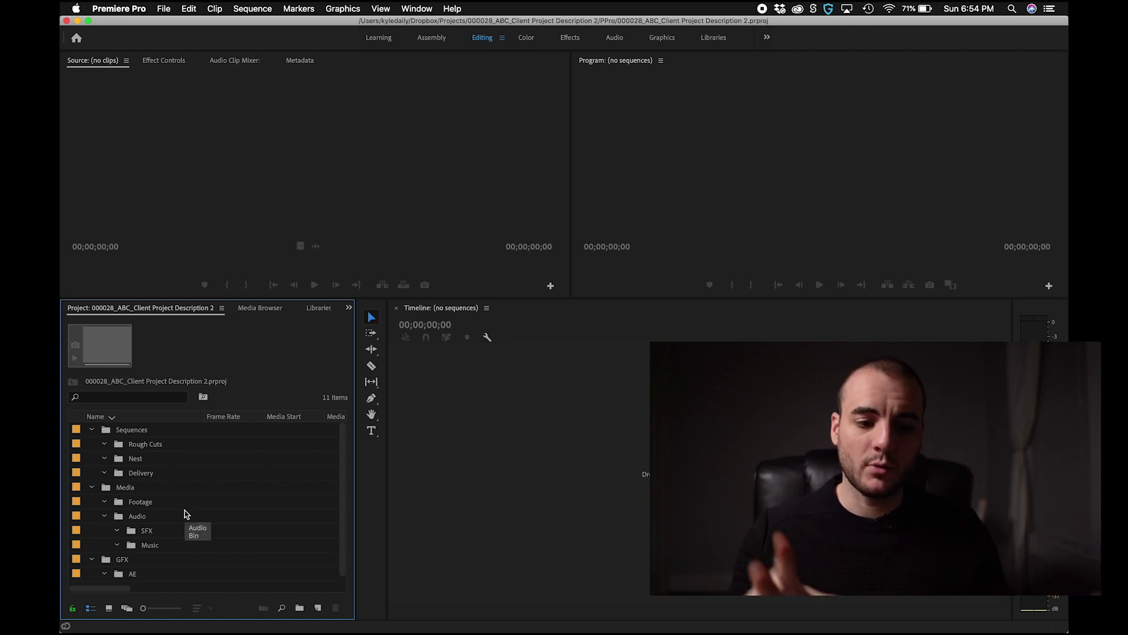
pyautogui.press('super+Tab')
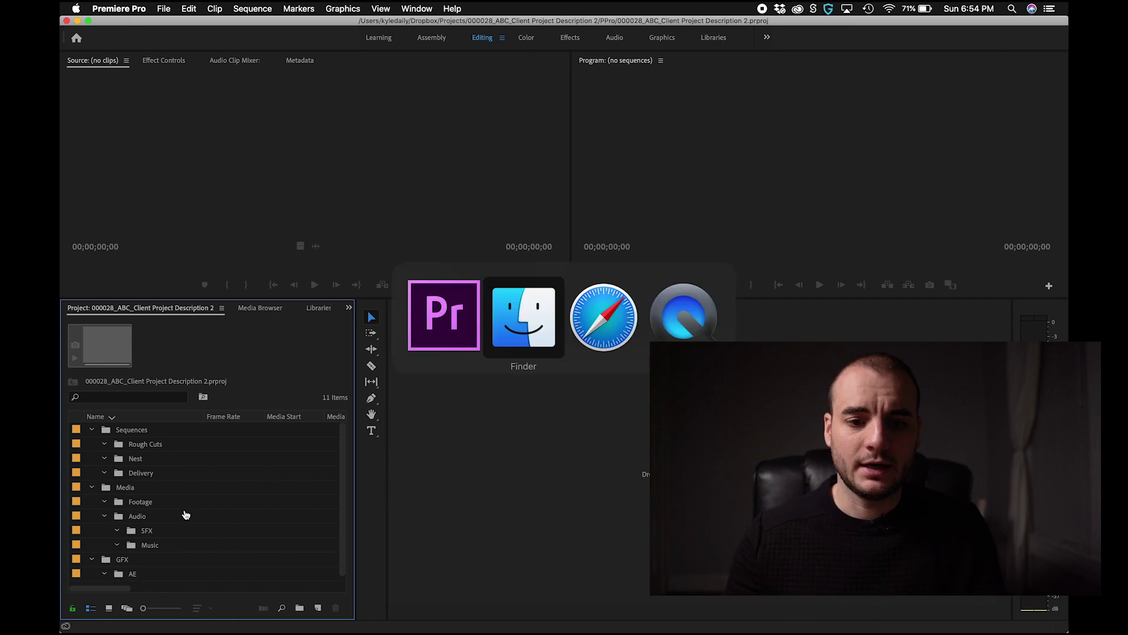
pyautogui.press('super+Tab')
pyautogui.click(262, 506)
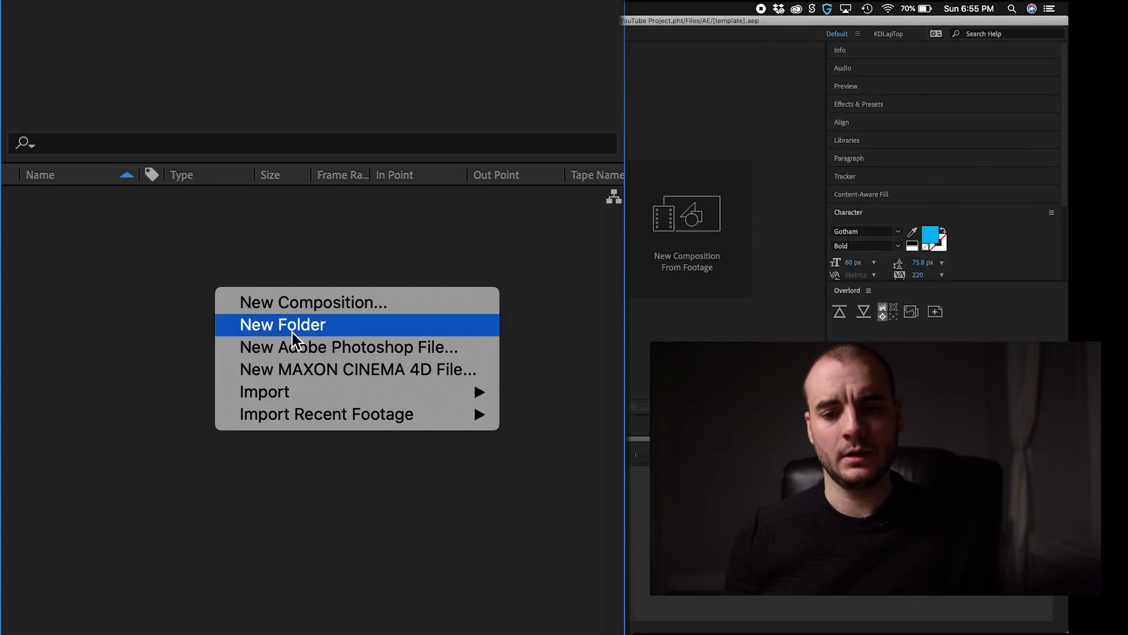
# Step: Create Comps, Precomps, Media and GFX folders in the After Effects template project
pyautogui.click(292, 329)
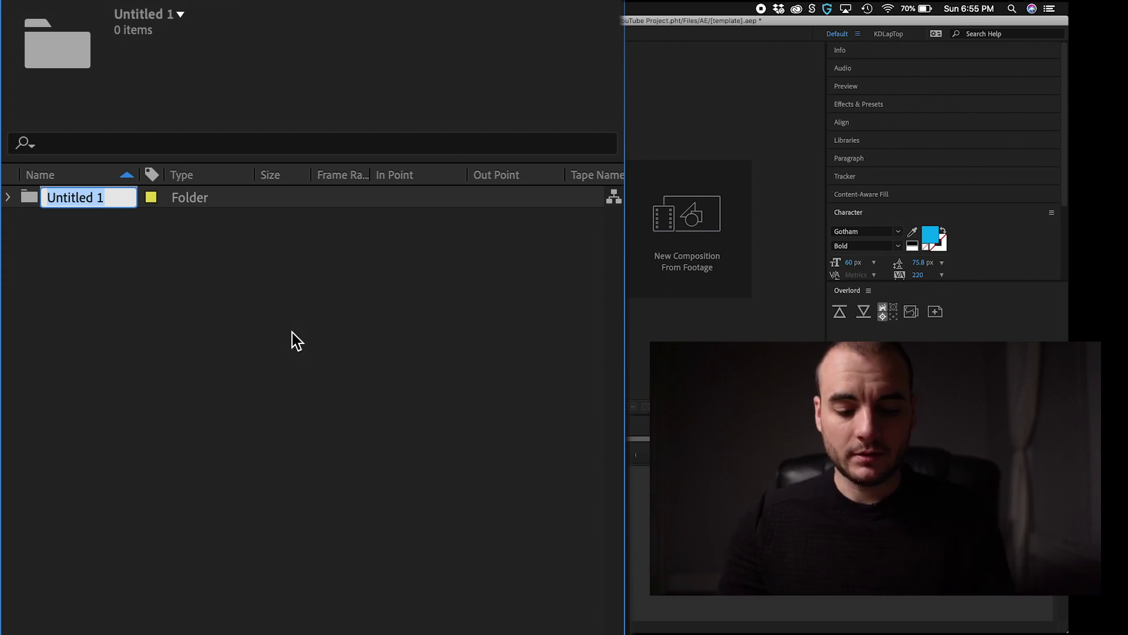
pyautogui.write('COM')
pyautogui.press('BackSpace')
pyautogui.press('BackSpace')
pyautogui.write('omps')
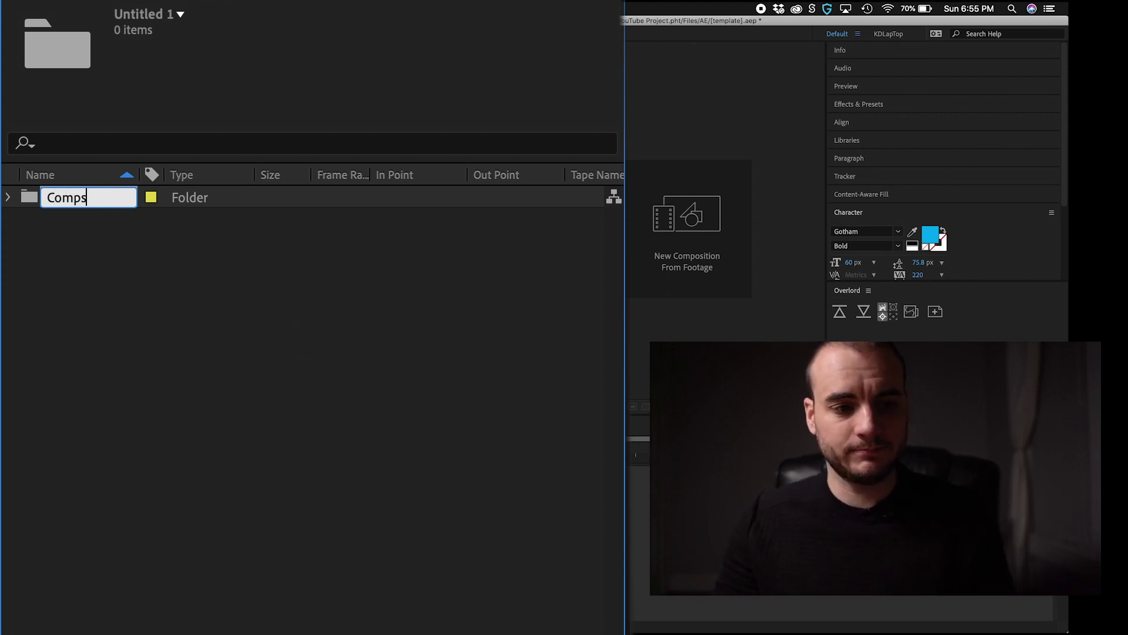
pyautogui.press('Return')
pyautogui.press('super+alt+shift+n')
pyautogui.write('Precomps')
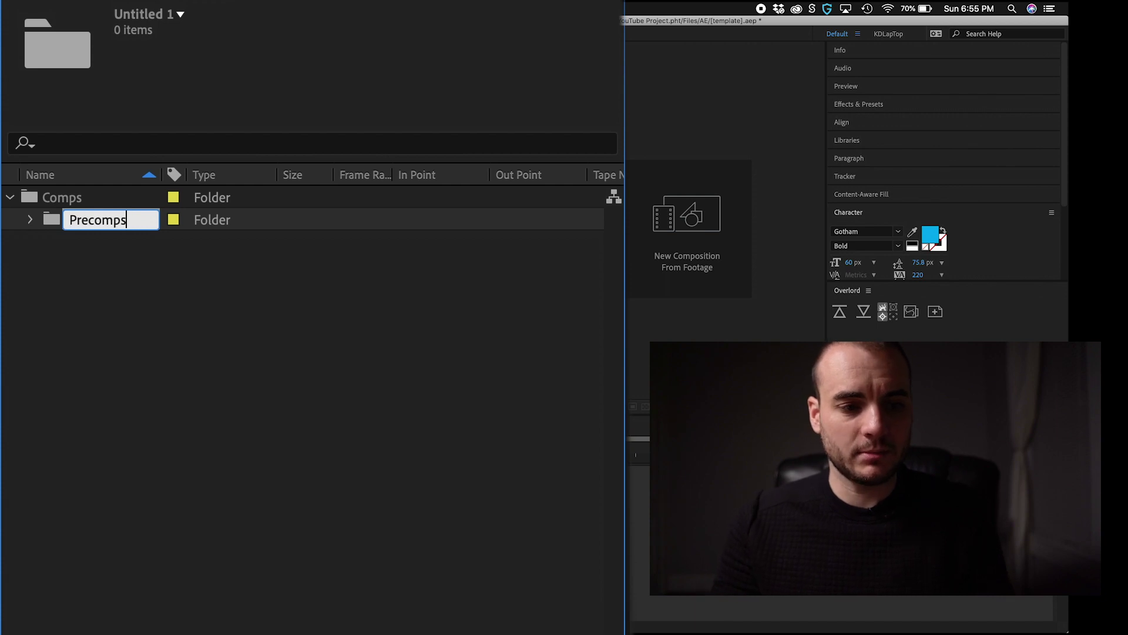
pyautogui.press('Return')
pyautogui.press('super+alt+shift+n')
pyautogui.write('Me')
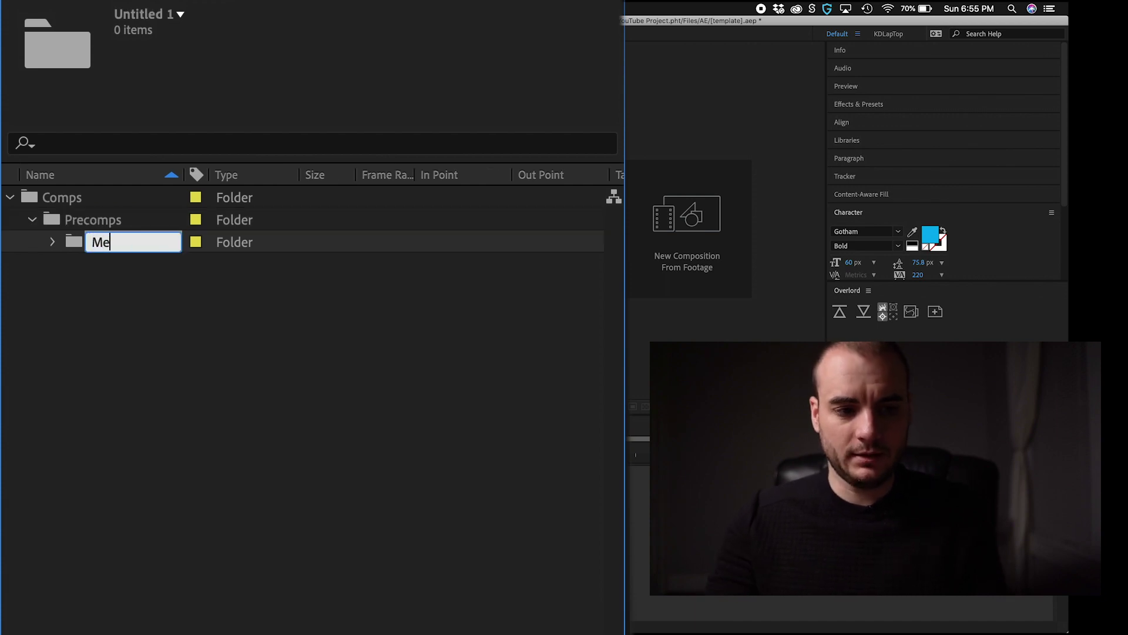
pyautogui.write('dia')
pyautogui.press('Return')
pyautogui.press('super+alt+shift+n')
pyautogui.write('GFX')
pyautogui.press('Return')
# Step: Create a composition named Master, 2160 wide, inside the Comps folder
pyautogui.click(62, 197)
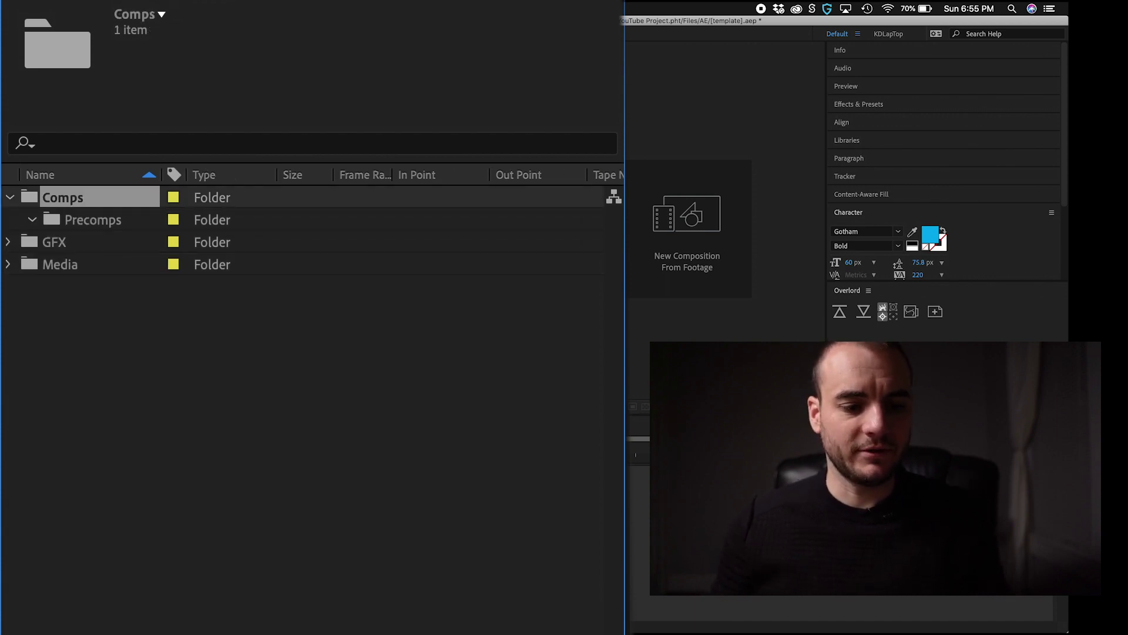
pyautogui.press('super+n')
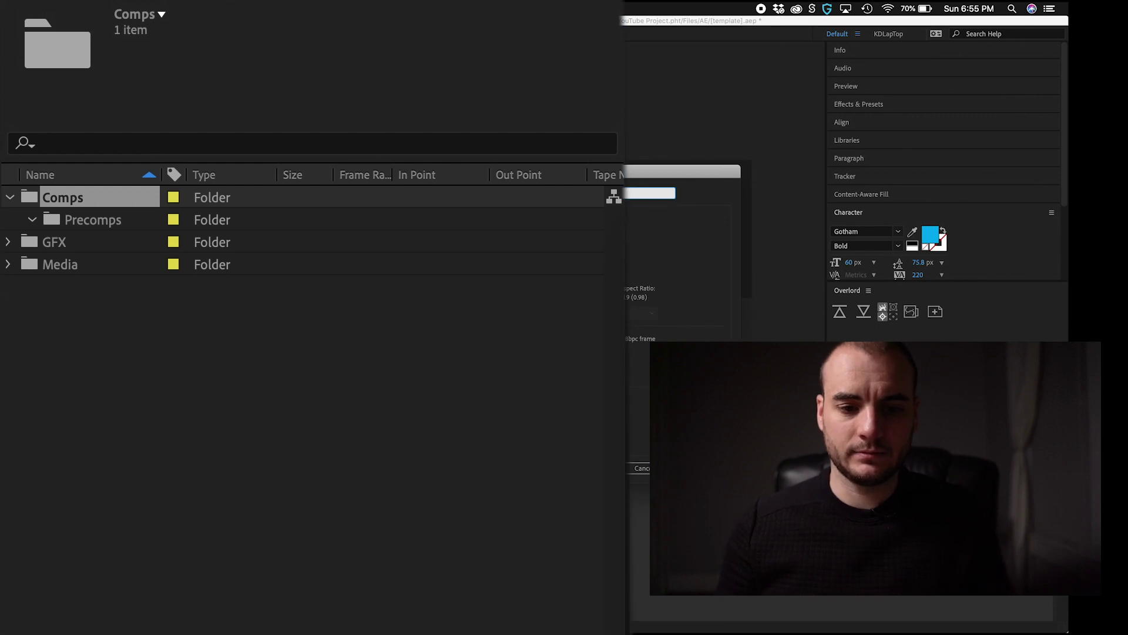
pyautogui.press('Tab')
pyautogui.write('2160')
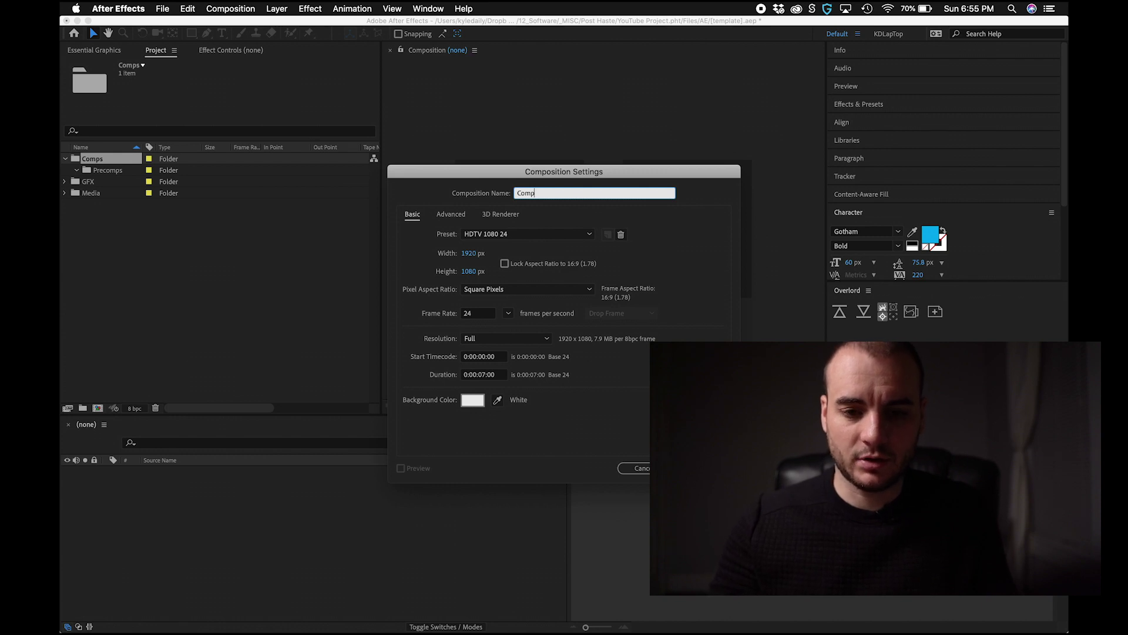
pyautogui.write('Master')
pyautogui.press('Return')
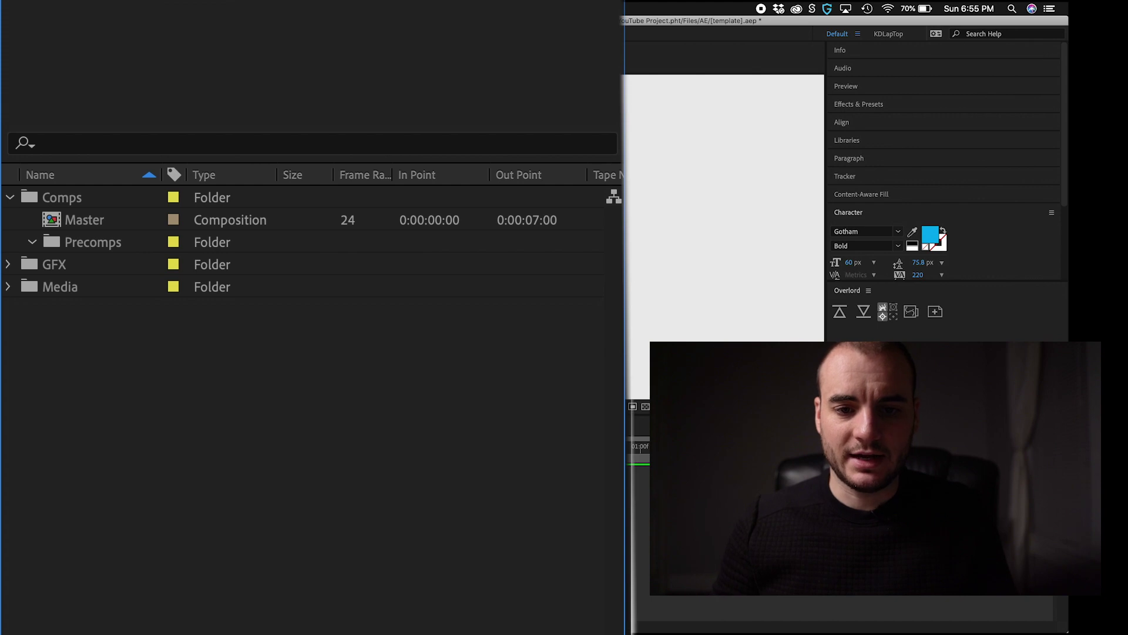
# Step: Add a black solid layer to the Master composition
pyautogui.press(',')
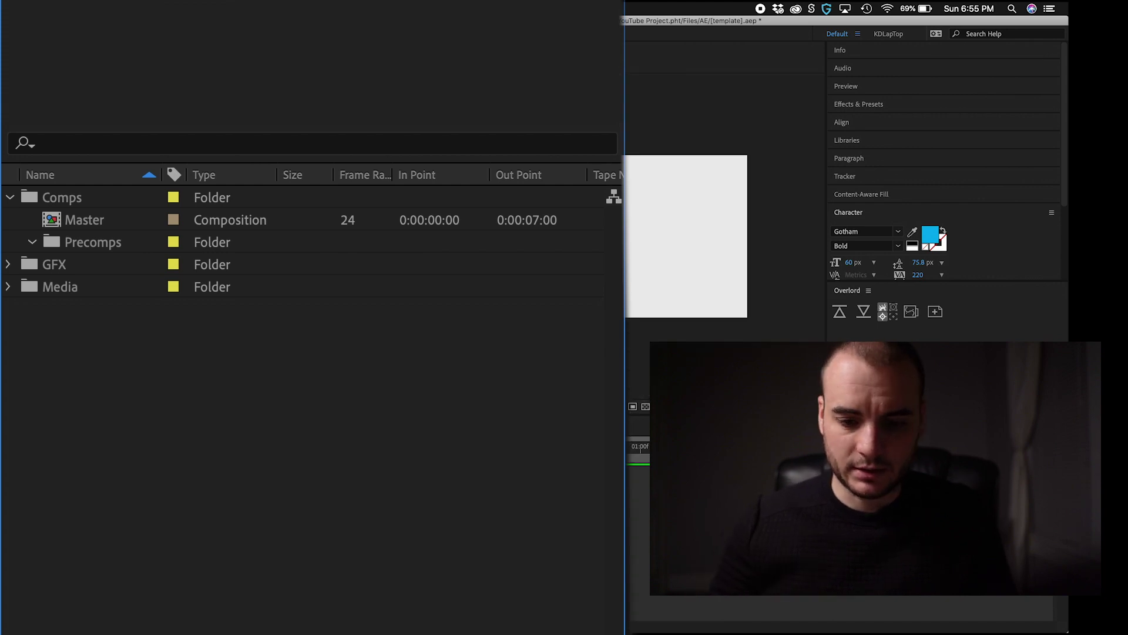
pyautogui.click(846, 614)
pyautogui.press('super+y')
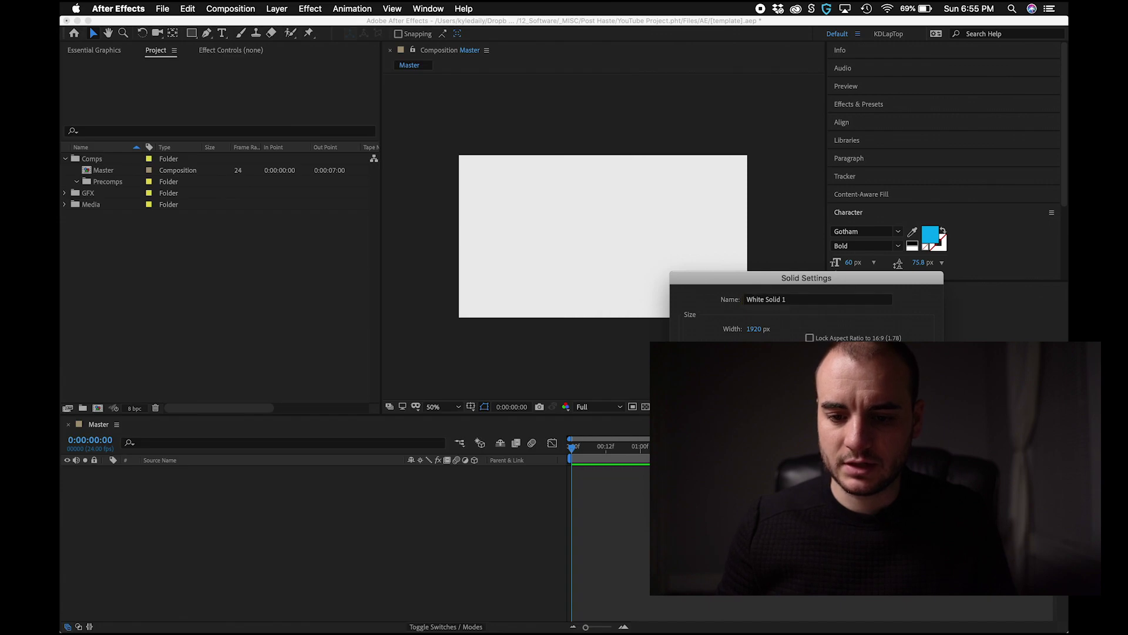
pyautogui.click(702, 482)
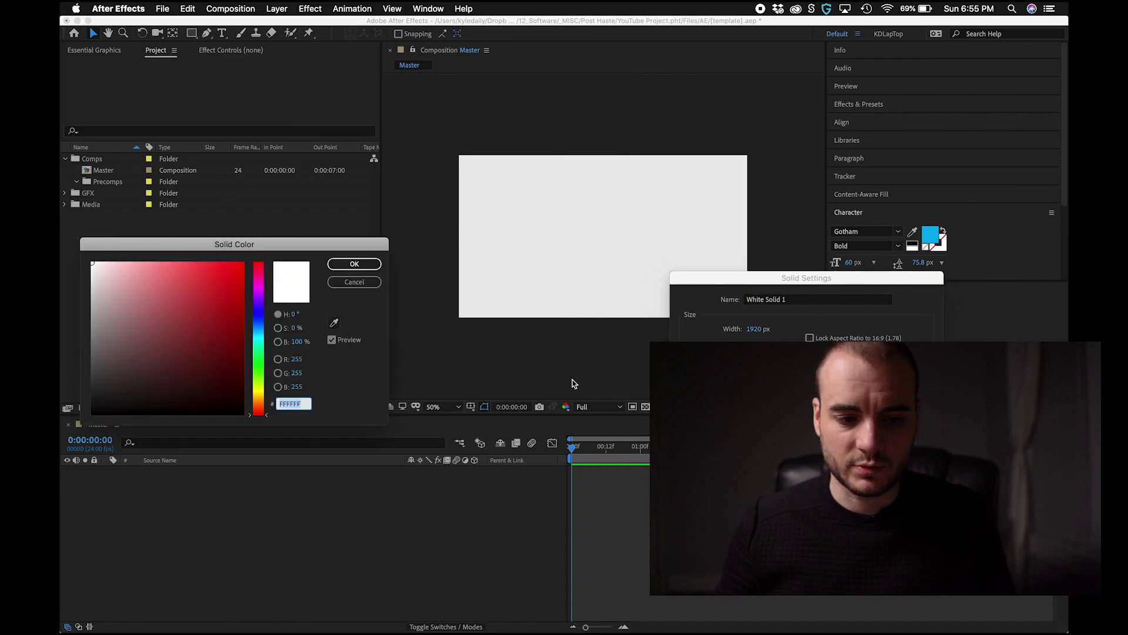
pyautogui.moveTo(216, 323); pyautogui.dragTo(290, 439)
pyautogui.press('Return')
pyautogui.press('Return')
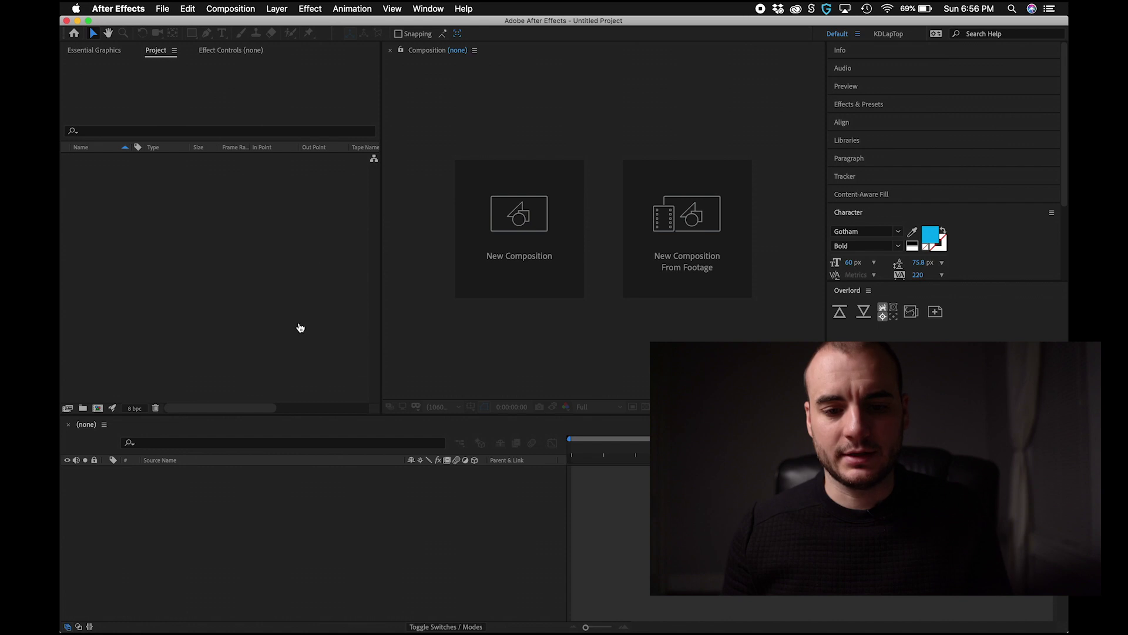
# Step: Generate a new project in Post Haste from the YouTube Project template
pyautogui.press('super+Tab')
pyautogui.click(452, 316)
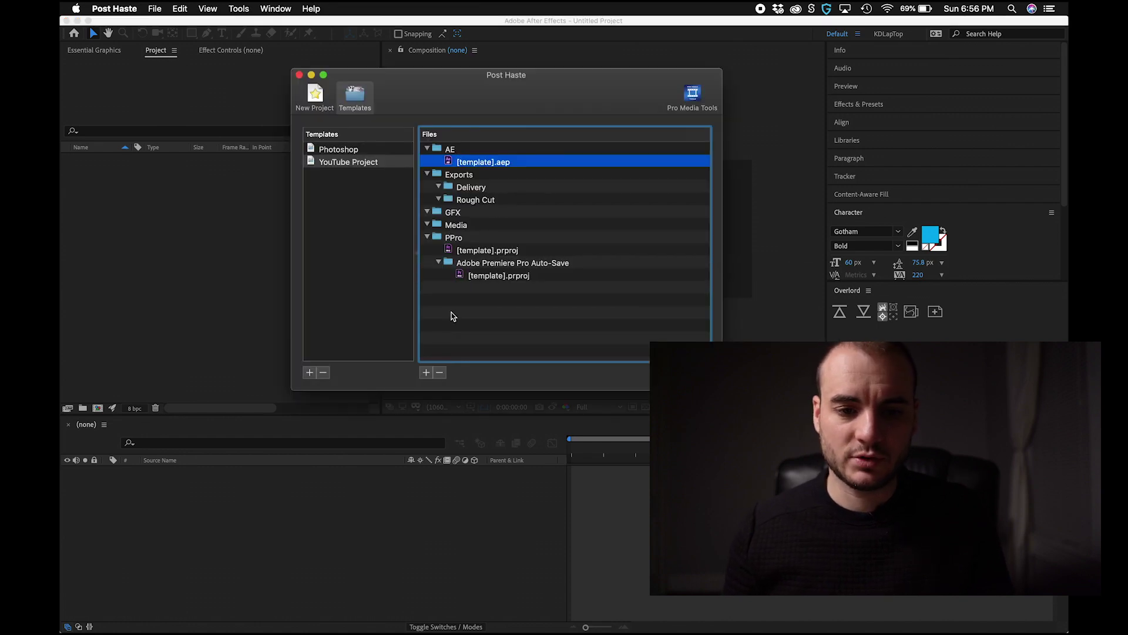
pyautogui.click(315, 98)
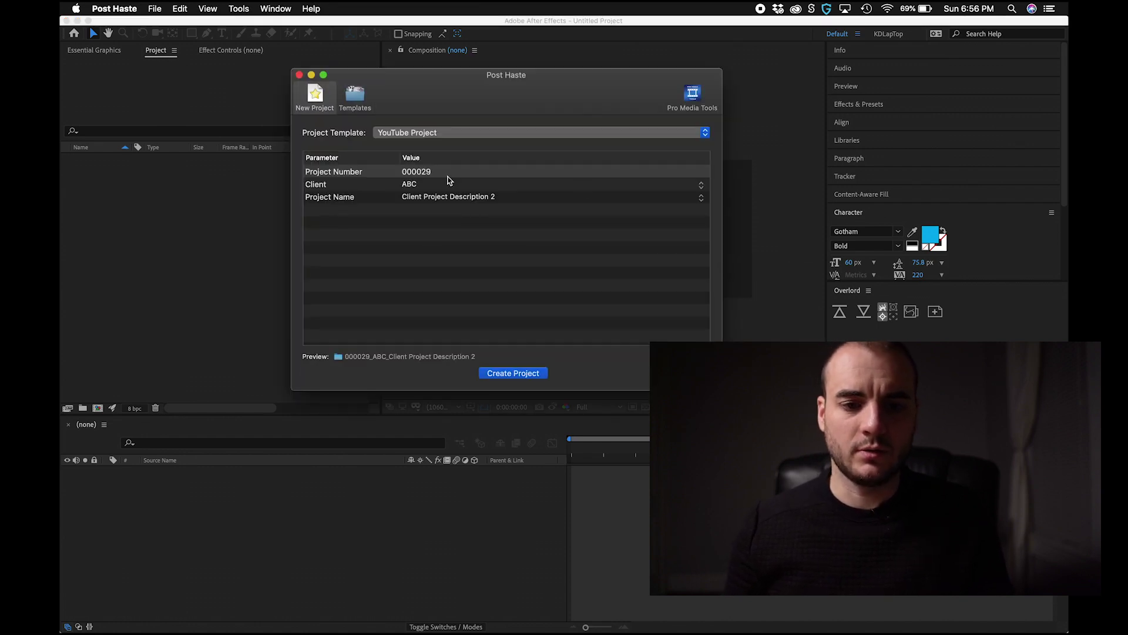
pyautogui.click(513, 372)
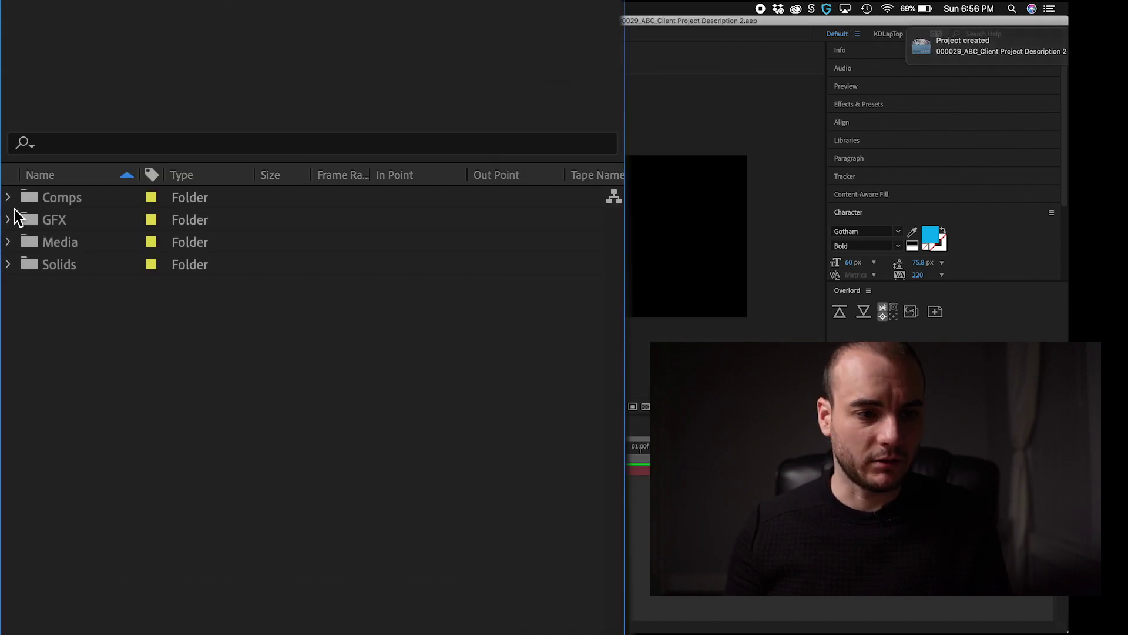
# Step: Expand the Comps, GFX, Solids and Media folders in After Effects' Project panel
pyautogui.click(9, 197)
pyautogui.click(8, 264)
pyautogui.click(9, 309)
pyautogui.click(9, 287)
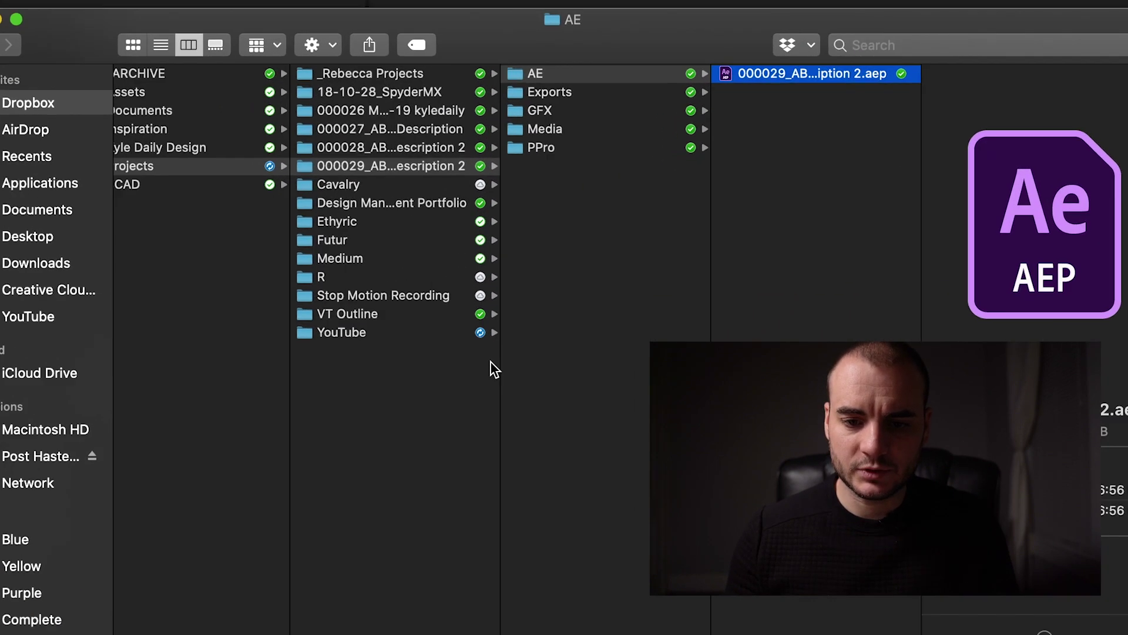
# Step: Widen the Finder column and browse the new project's PPro, AE, GFX and Exports folders
pyautogui.moveTo(496, 369); pyautogui.dragTo(638, 358)
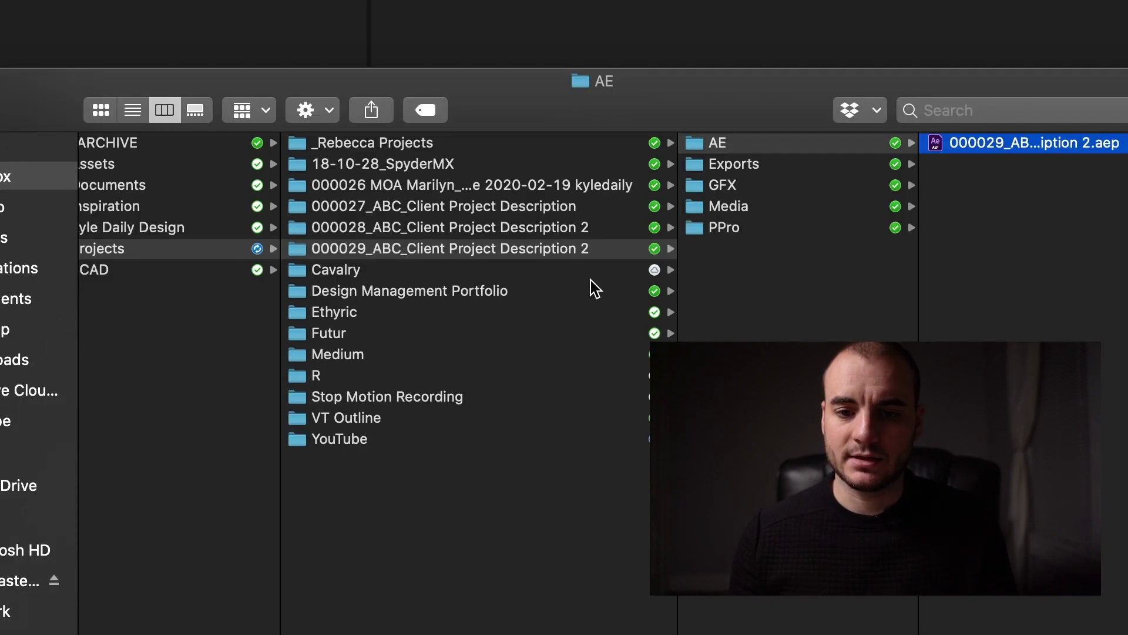
pyautogui.click(744, 228)
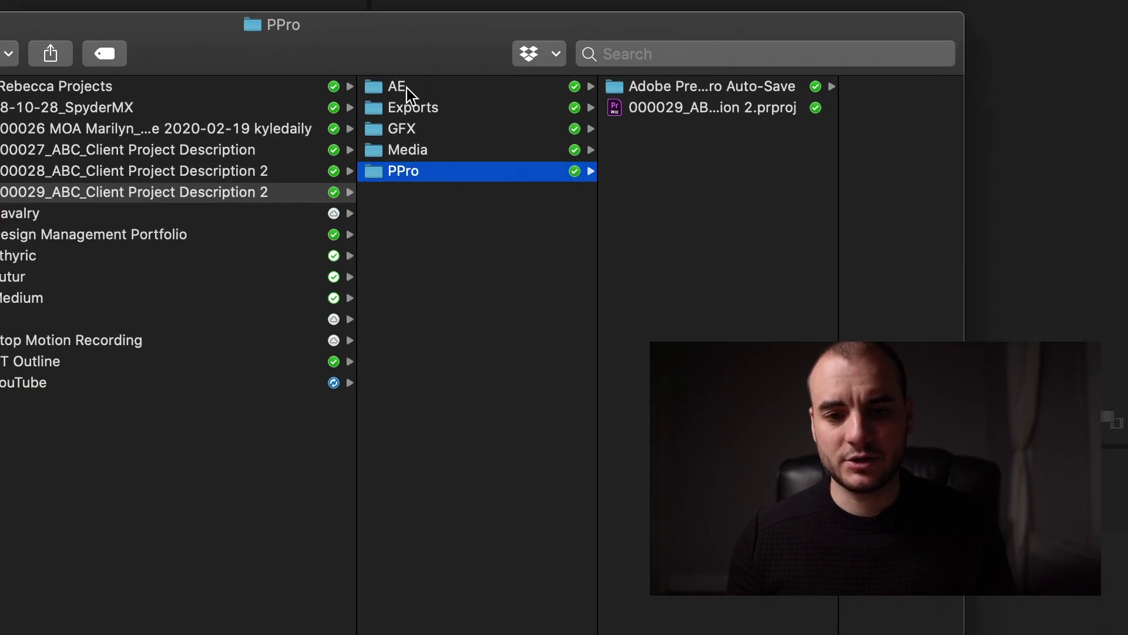
pyautogui.click(395, 90)
pyautogui.click(402, 130)
pyautogui.click(429, 92)
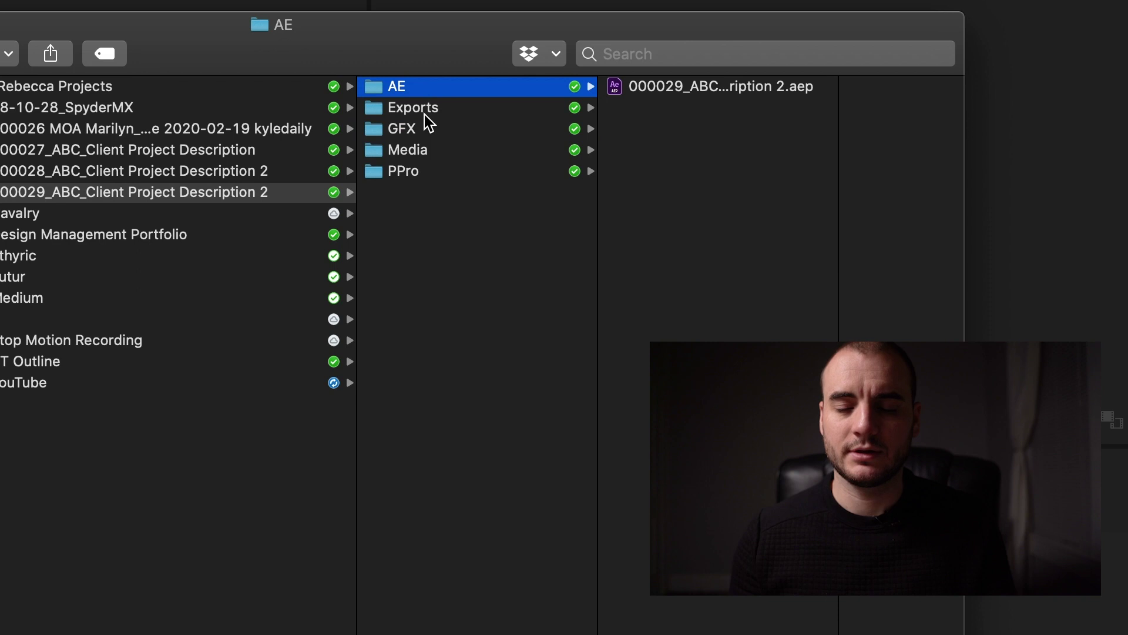
pyautogui.click(424, 114)
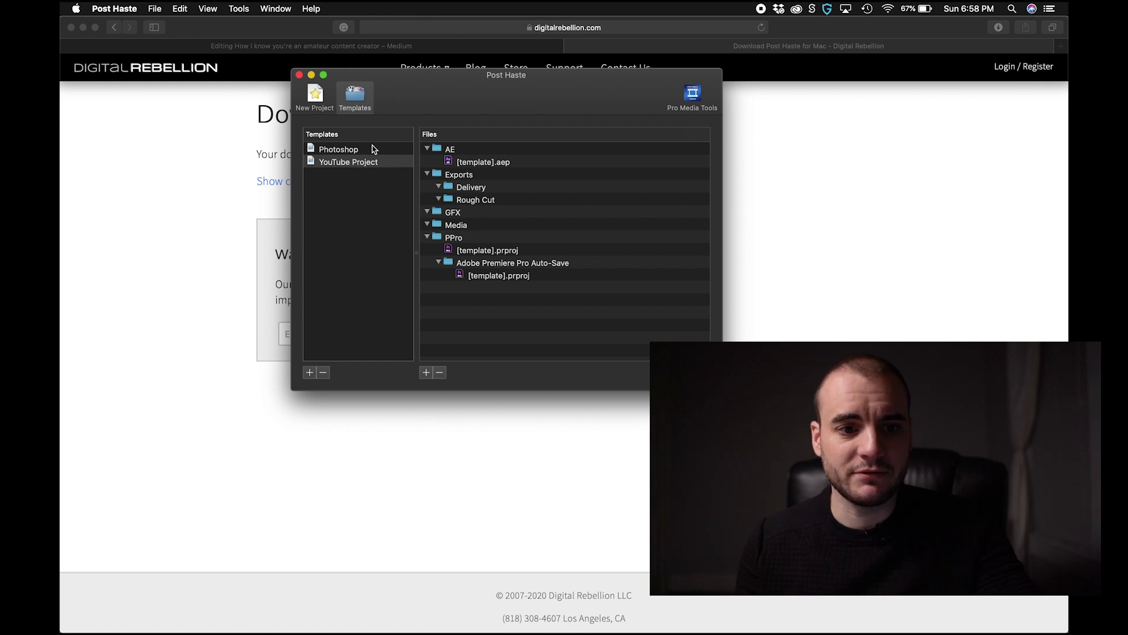
# Step: Open Post Haste's Preferences from the application menu
pyautogui.click(104, 7)
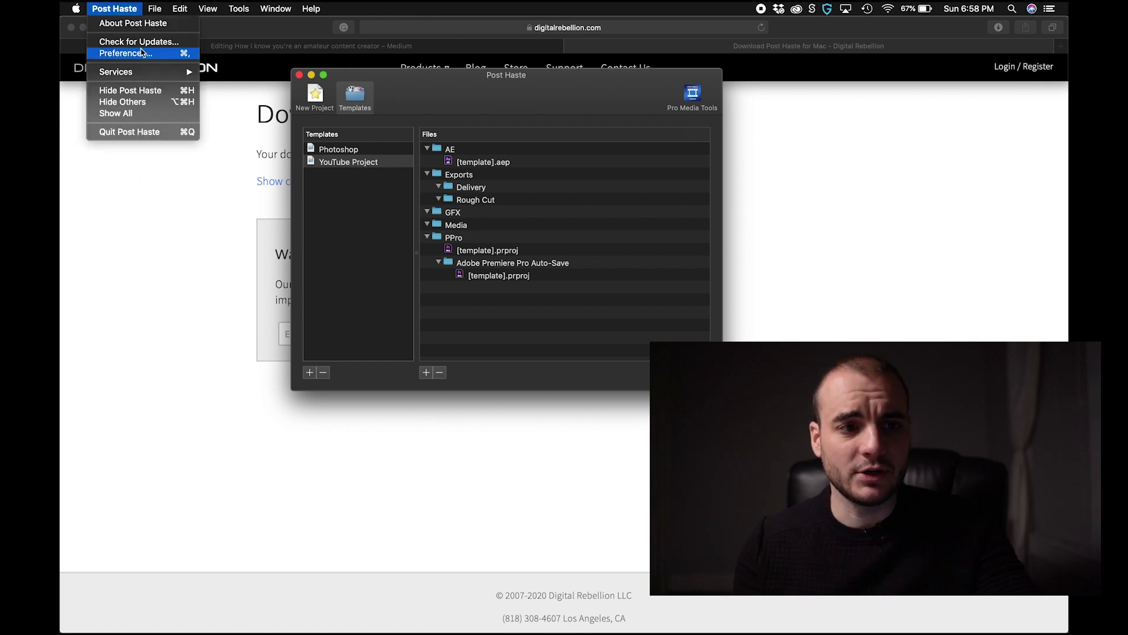
pyautogui.click(120, 53)
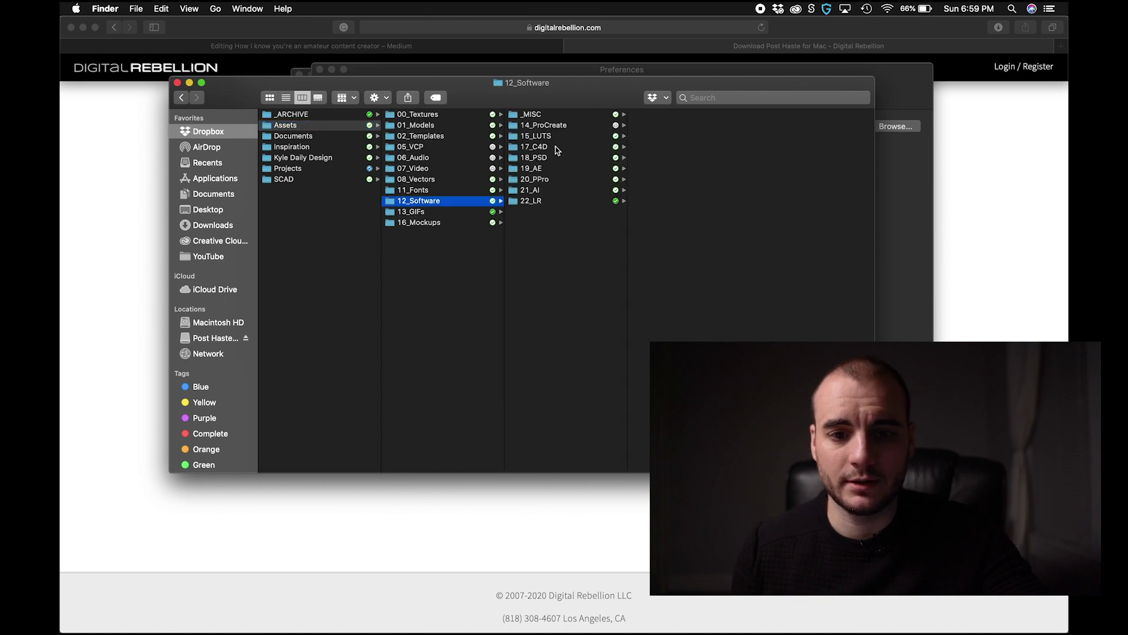
# Step: Show the package contents of YouTube Project.pht in _MISC/Post Haste and select [template].prproj
pyautogui.click(558, 115)
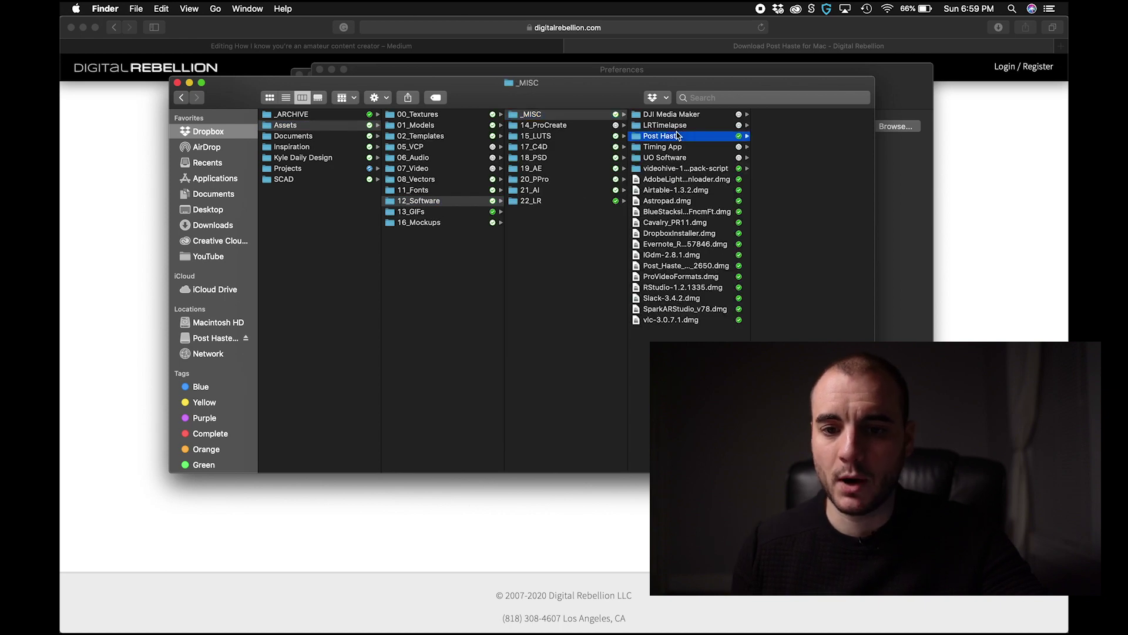
pyautogui.click(801, 115)
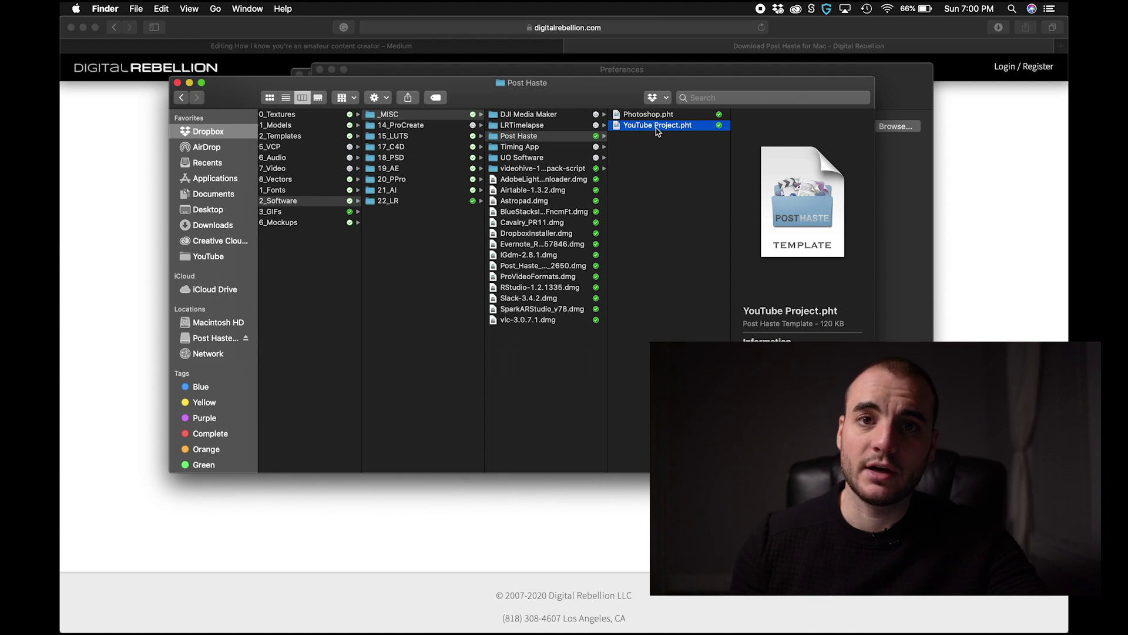
pyautogui.rightClick(657, 131)
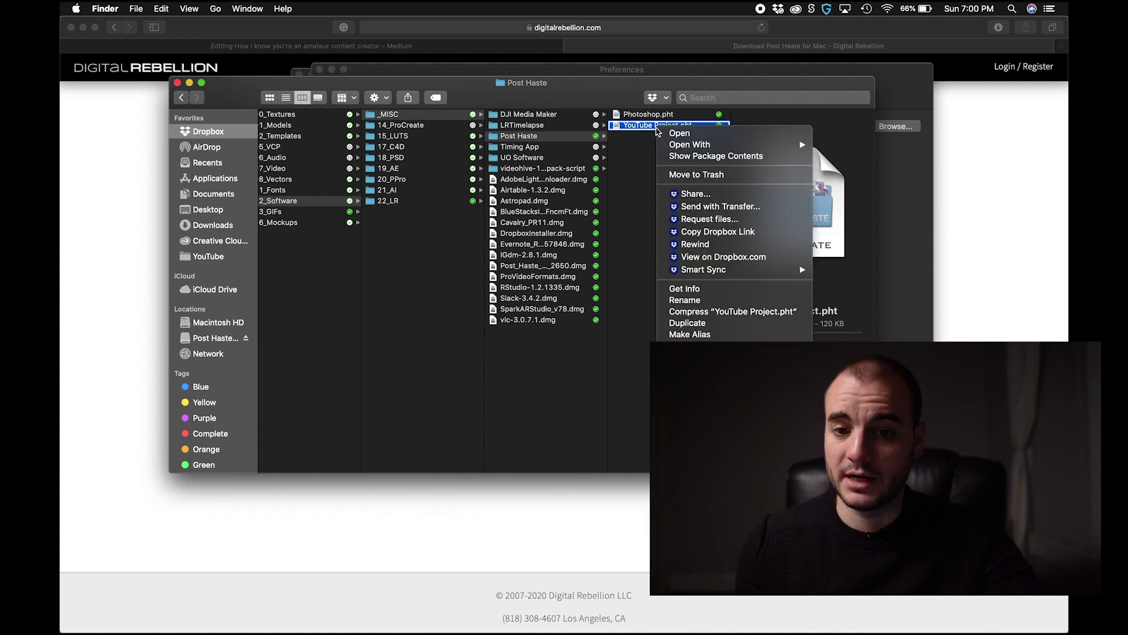
pyautogui.click(732, 157)
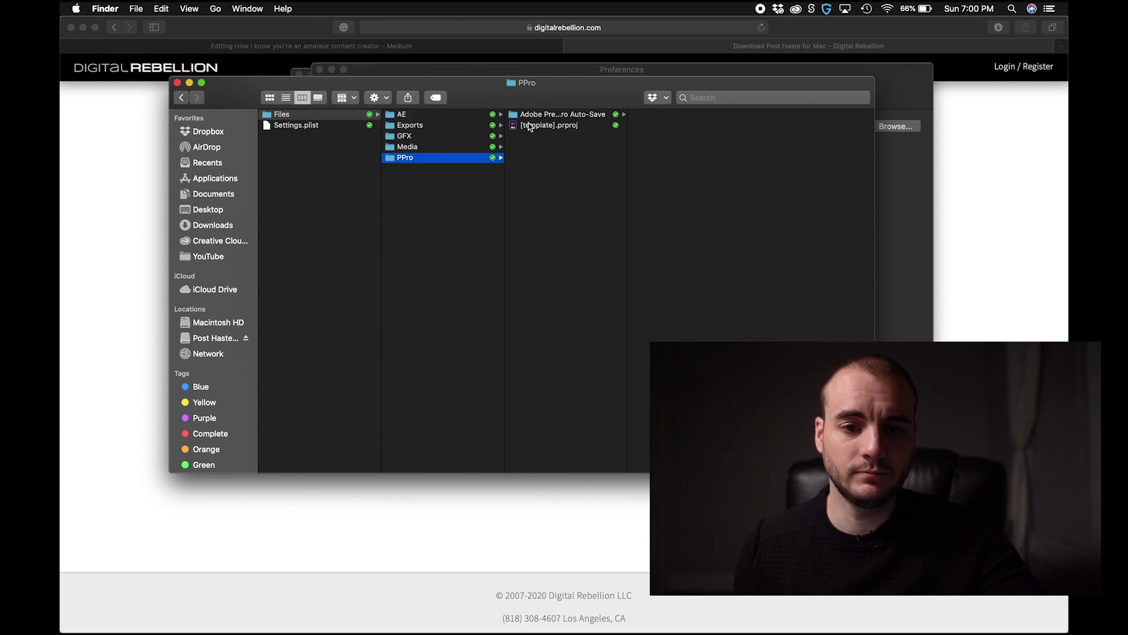
pyautogui.click(531, 126)
# Step: Open [template].prproj from the template package in Premiere Pro
pyautogui.doubleClick(531, 126)
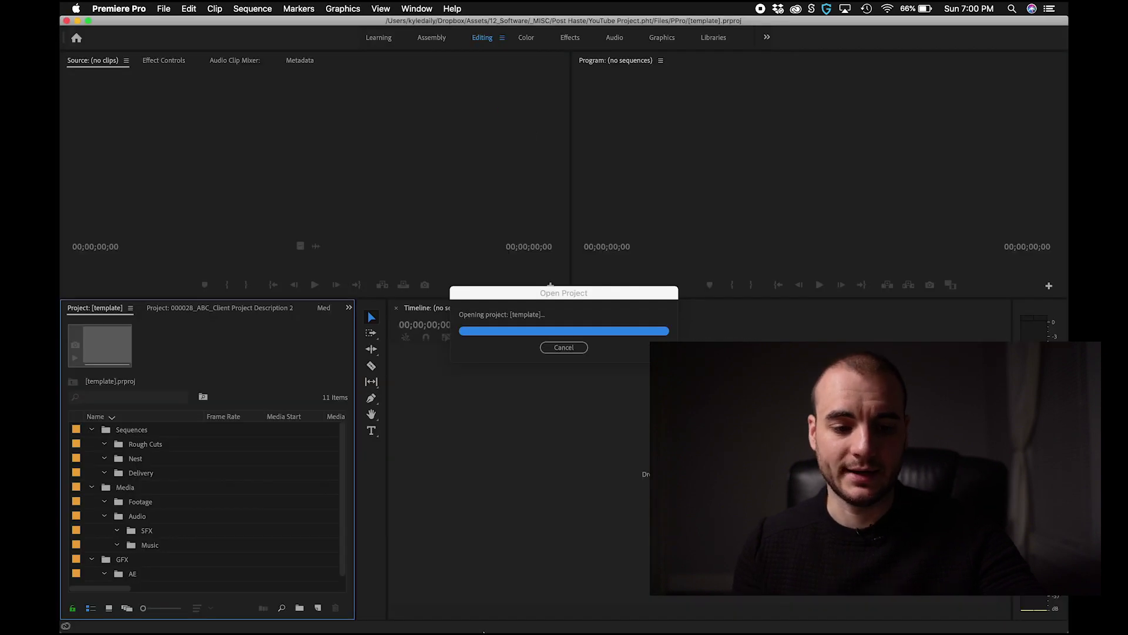
pyautogui.moveTo(374, 632)
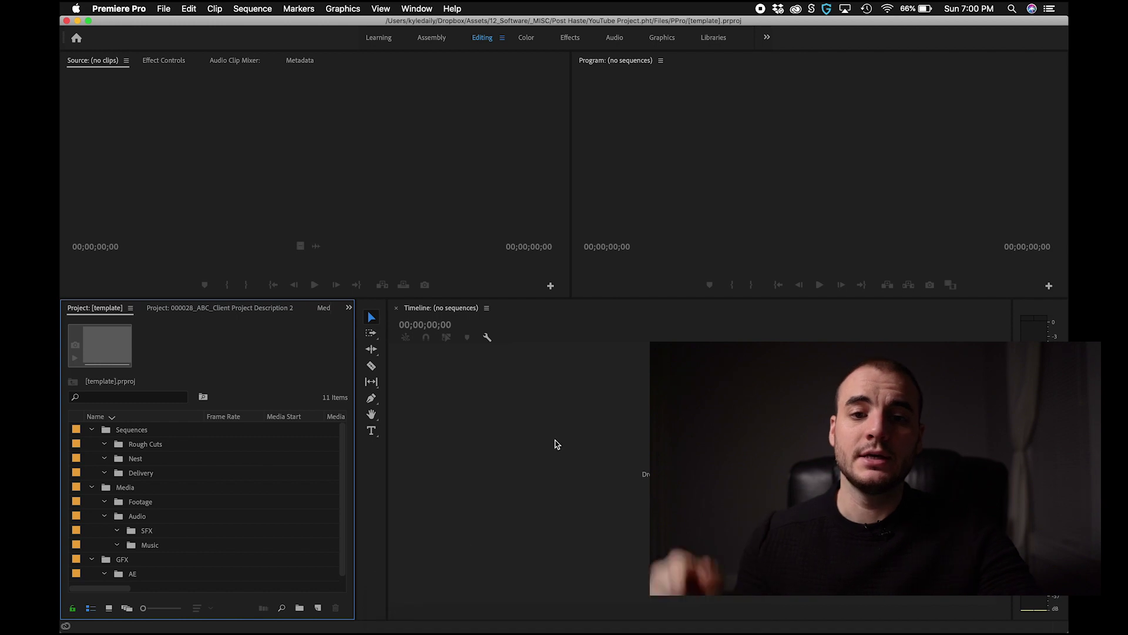